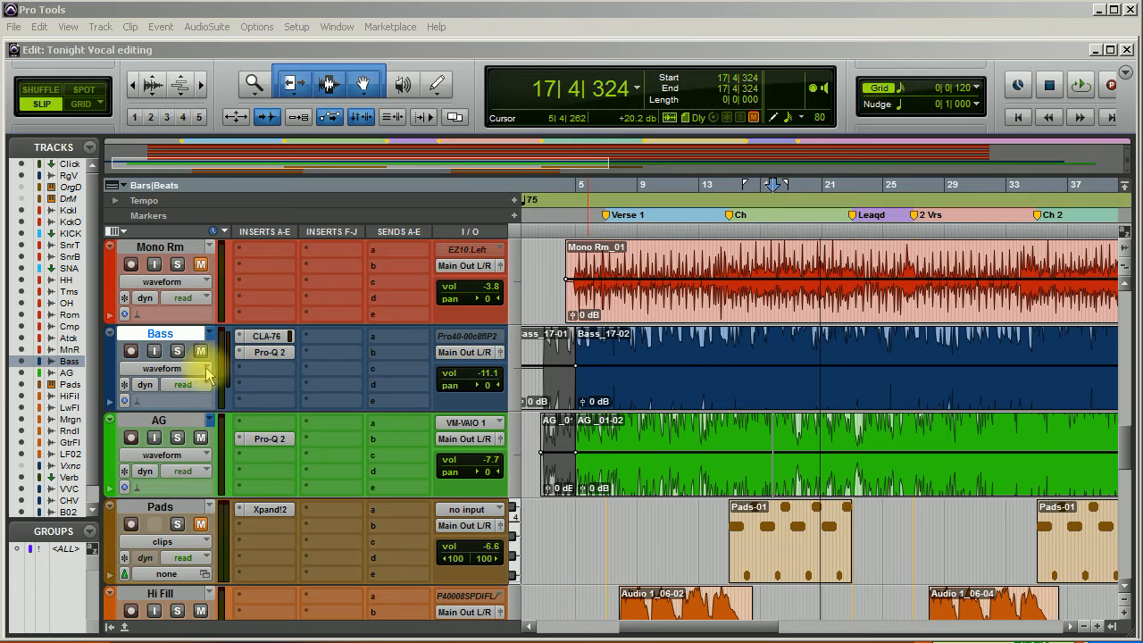
# Step: View the Bass track's Pro-Q 2 equalizer and close its window again
pyautogui.click(264, 352)
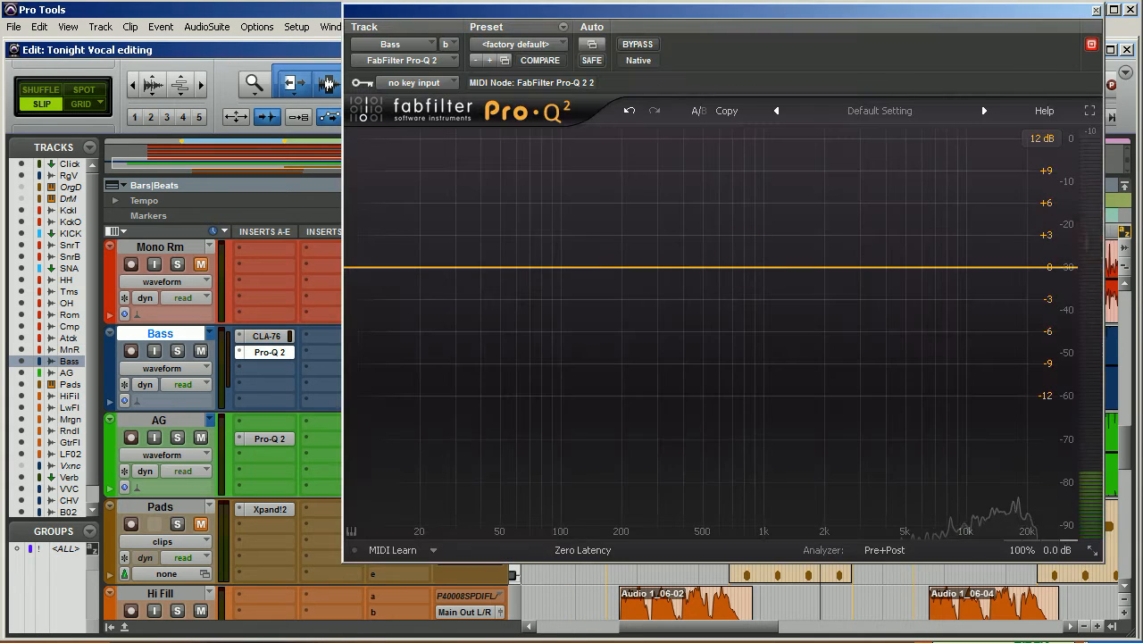
pyautogui.click(1103, 18)
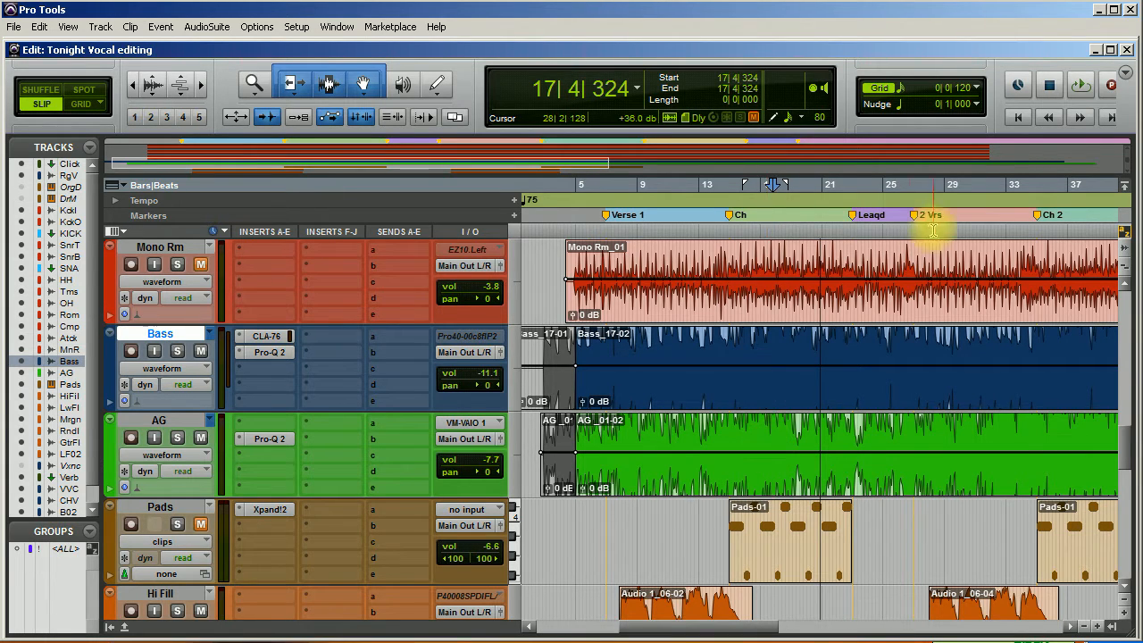
# Step: Place the playback start just before the 2 Vrs marker, play the mix from there and stop it
pyautogui.click(914, 254)
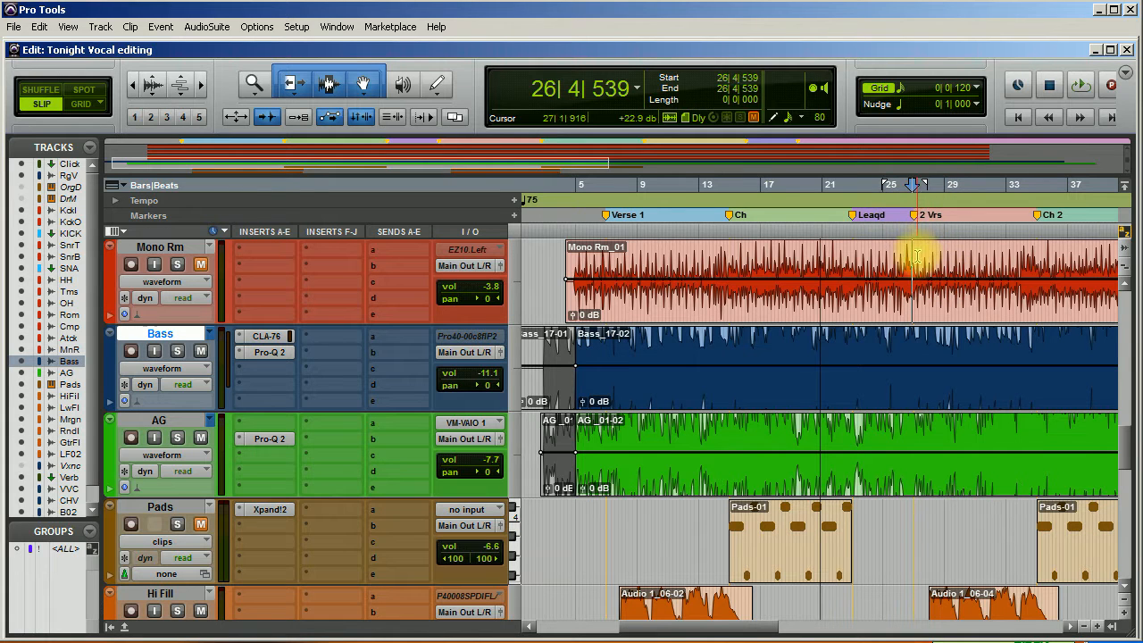
pyautogui.press('space')
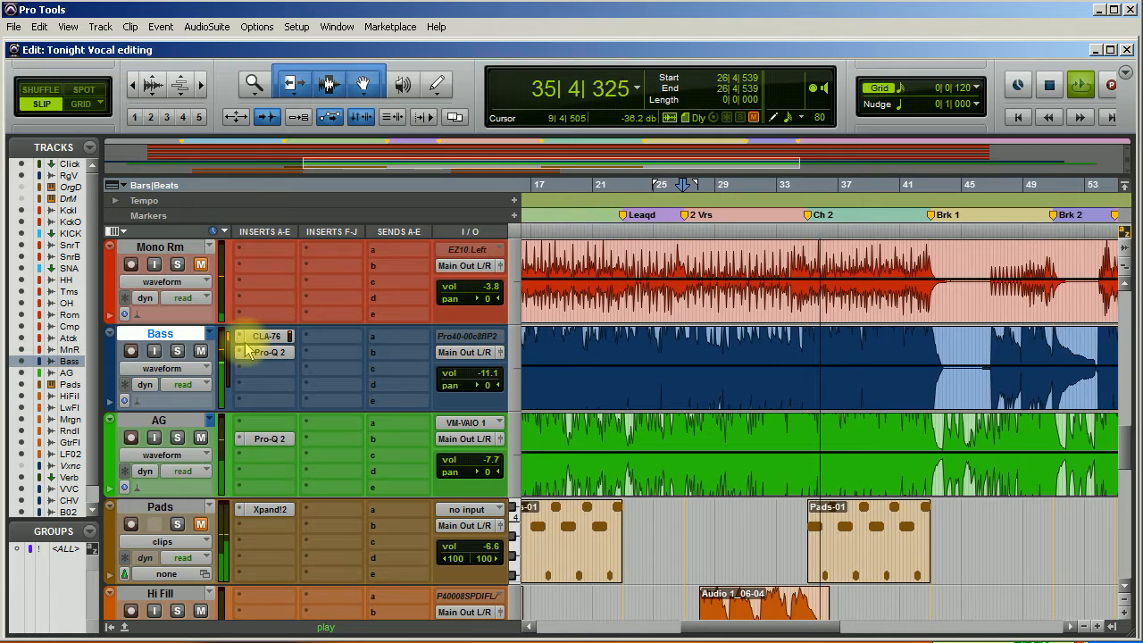
pyautogui.press('space')
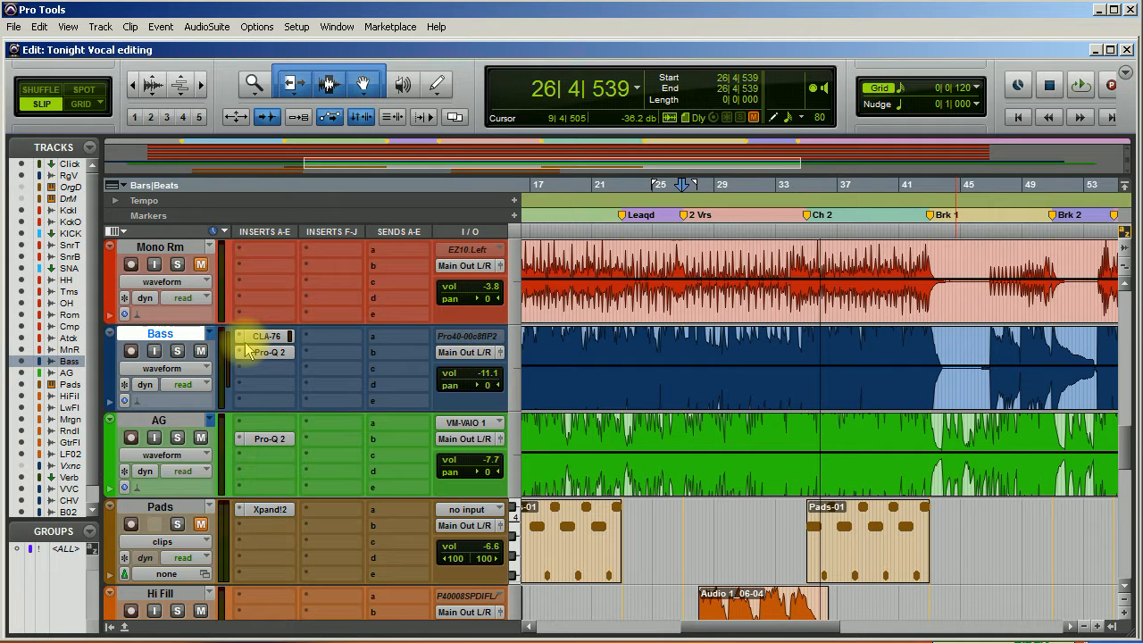
# Step: Solo the Snare T and Snare B tracks
pyautogui.scroll(15, 545, 436)
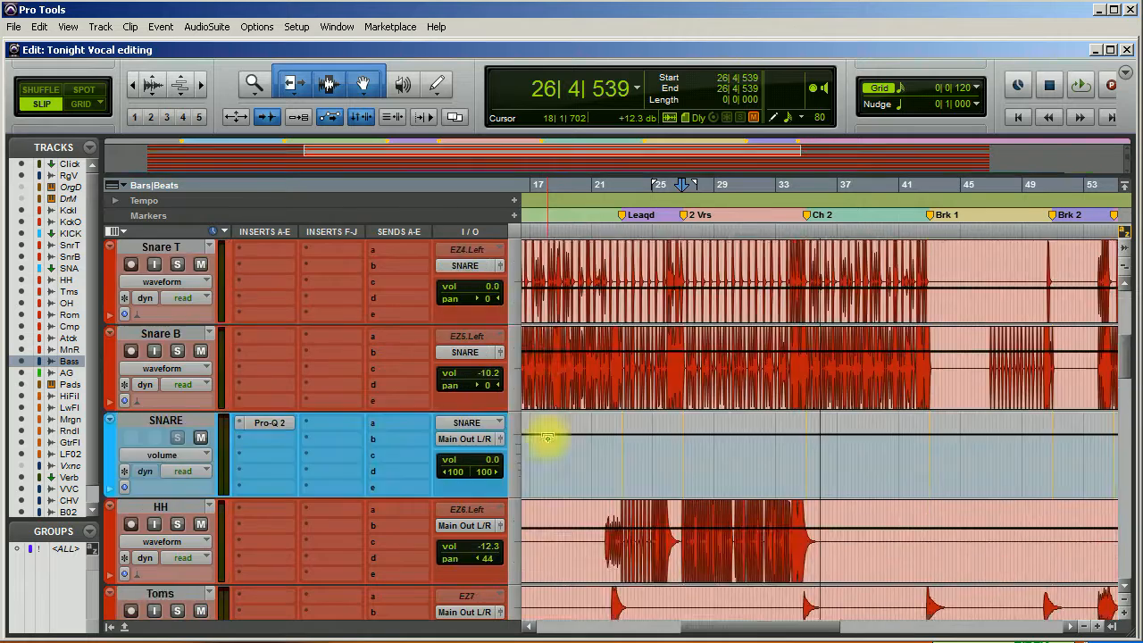
pyautogui.scroll(-3, 125, 308)
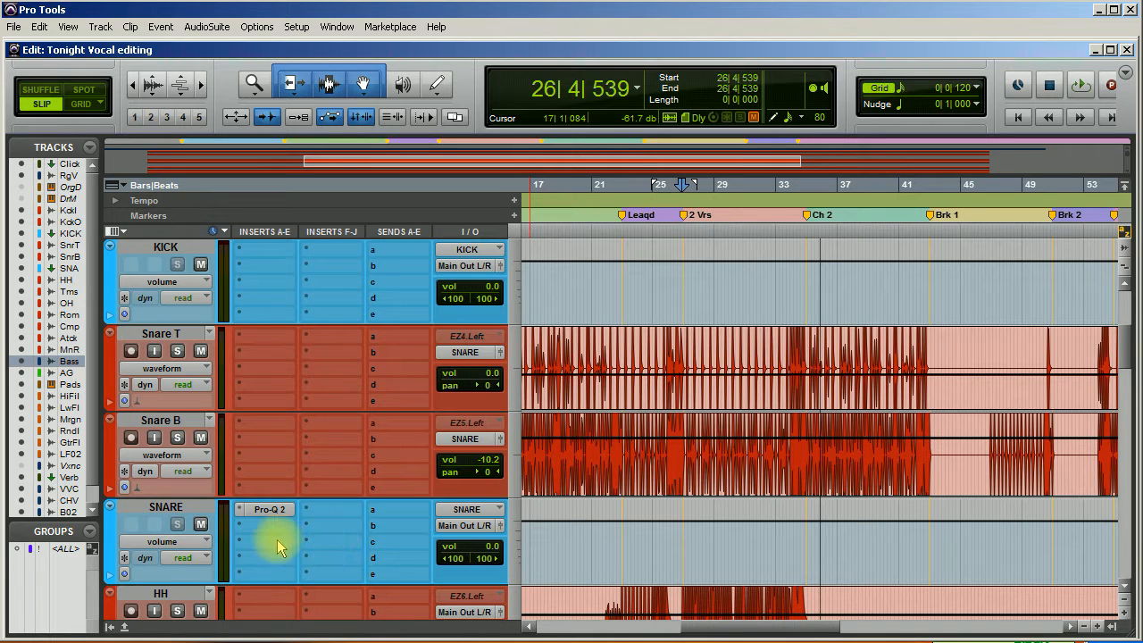
pyautogui.click(177, 351)
pyautogui.click(178, 435)
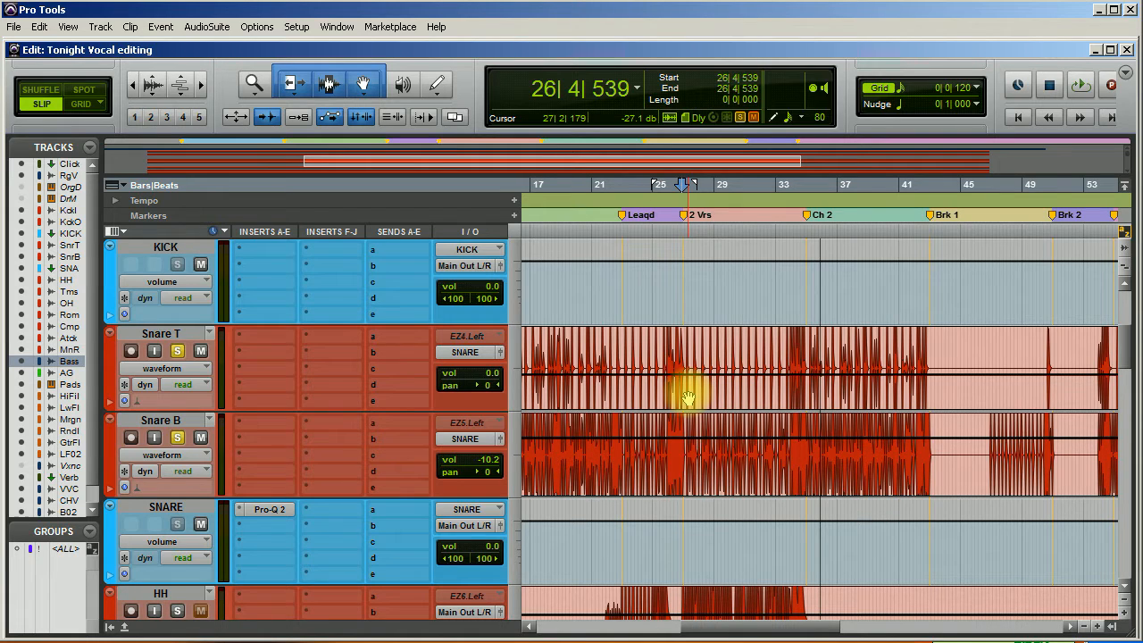
# Step: Play the soloed snares and raise the SNARE track's volume to +3.6 dB, stopping playback when finished
pyautogui.press('space')
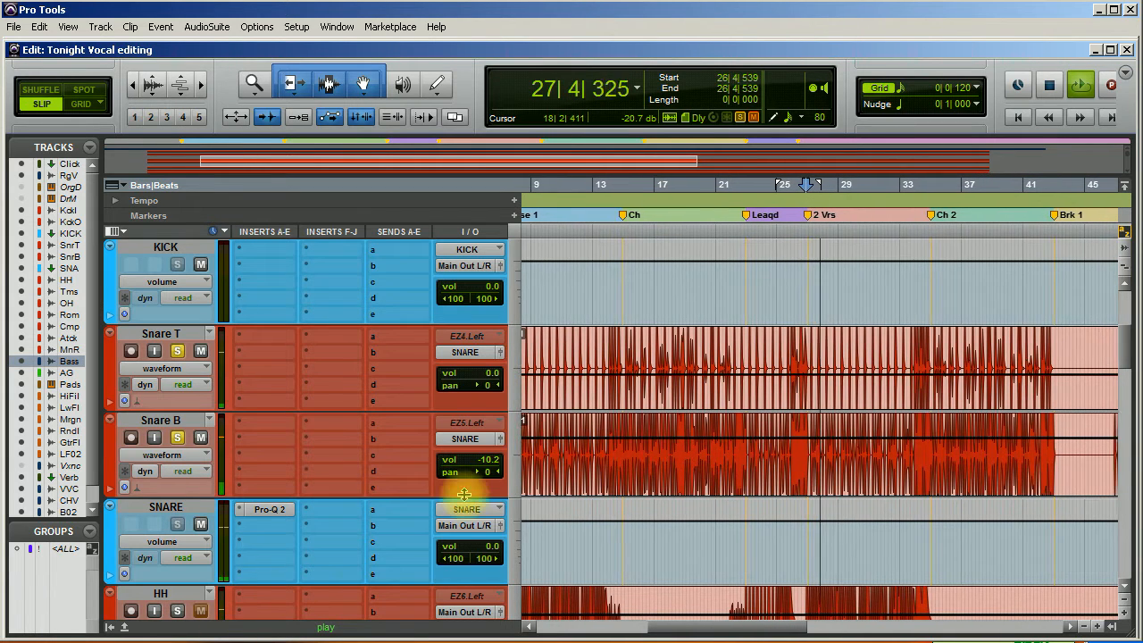
pyautogui.moveTo(470, 560); pyautogui.dragTo(676, 614)
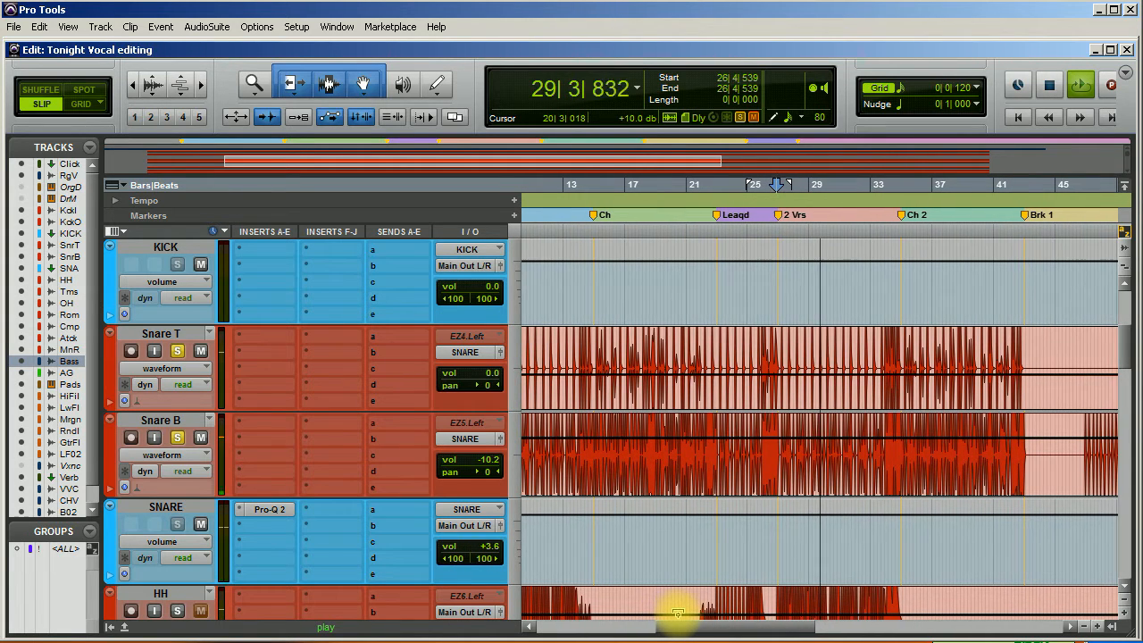
pyautogui.press('space')
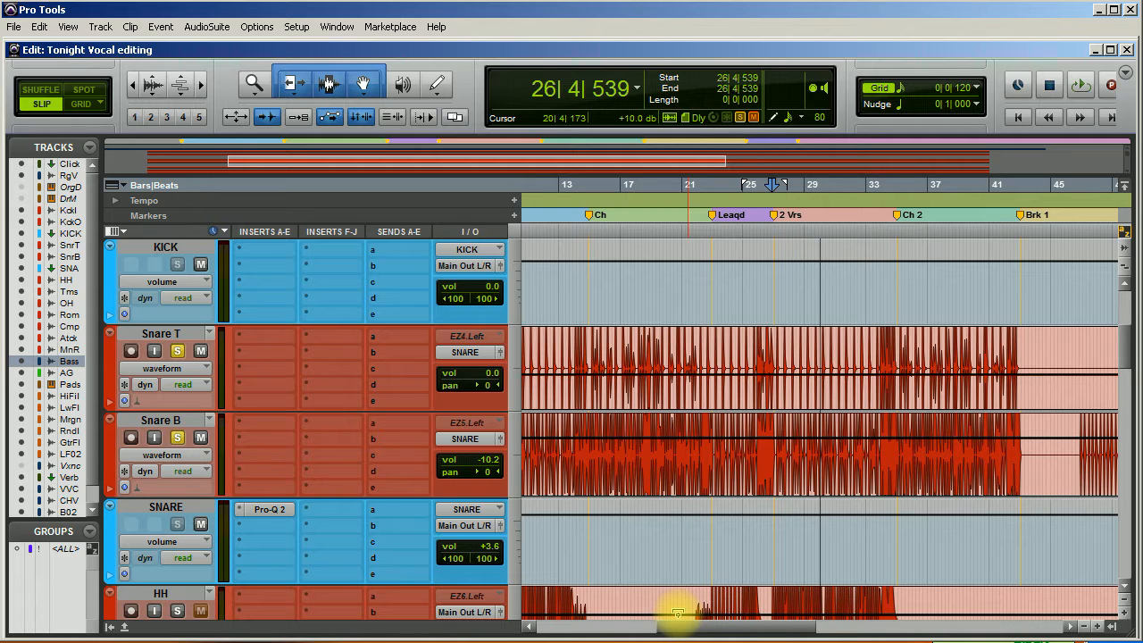
# Step: In the SNARE track's Pro-Q 2, add a Low Cut band at about 112 Hz with a 24 dB/oct slope, checking it during playback
pyautogui.click(275, 509)
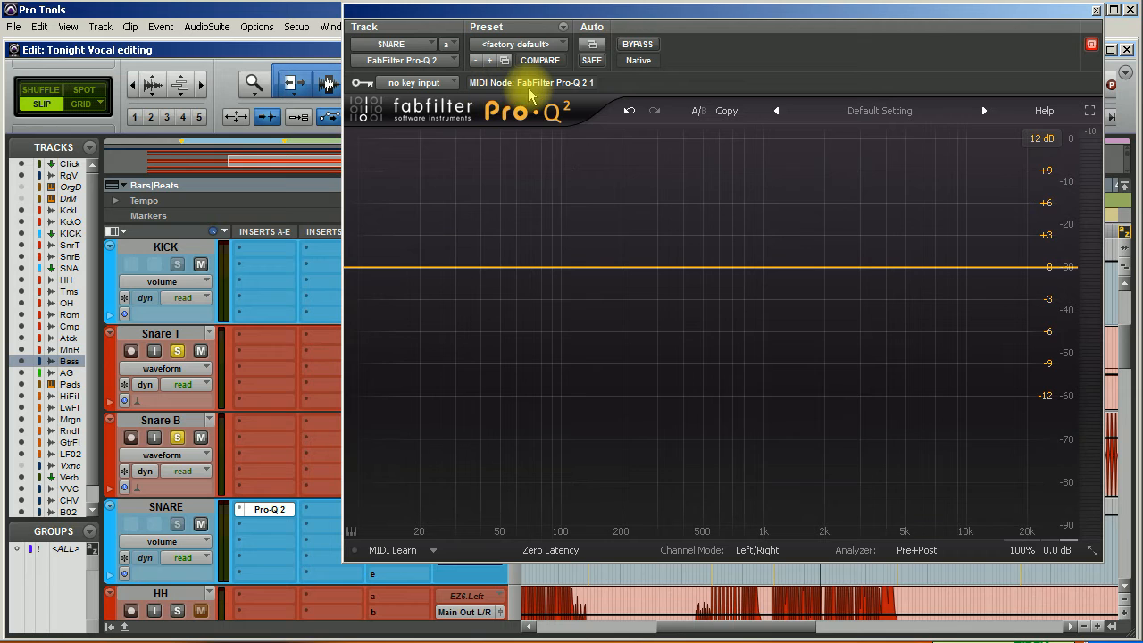
pyautogui.doubleClick(379, 269)
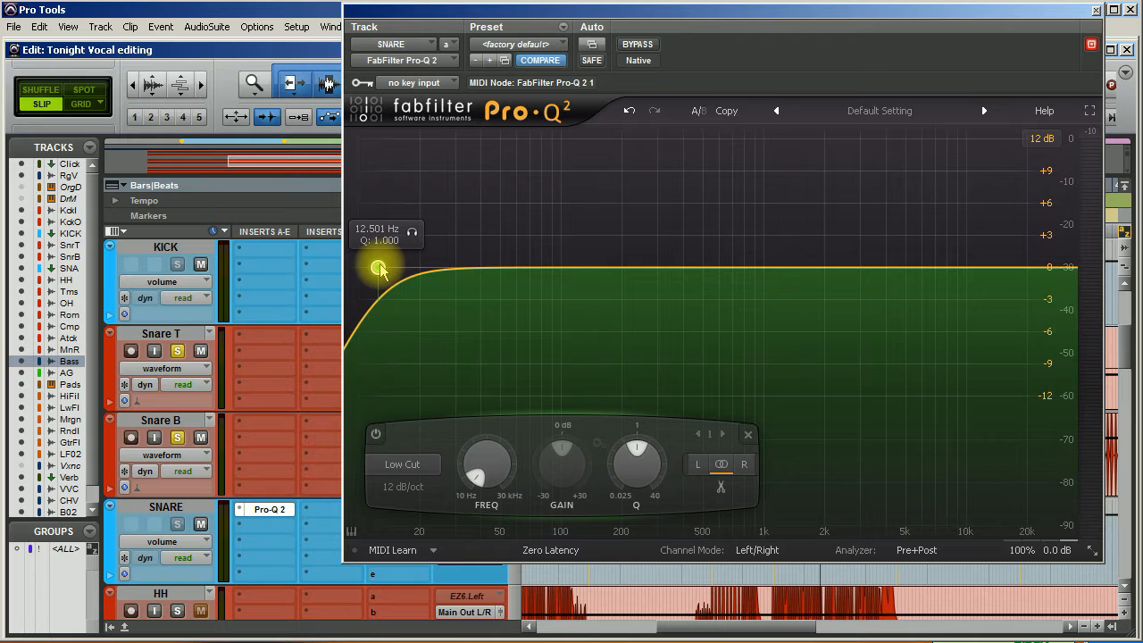
pyautogui.moveTo(384, 269); pyautogui.dragTo(580, 267)
pyautogui.press('space')
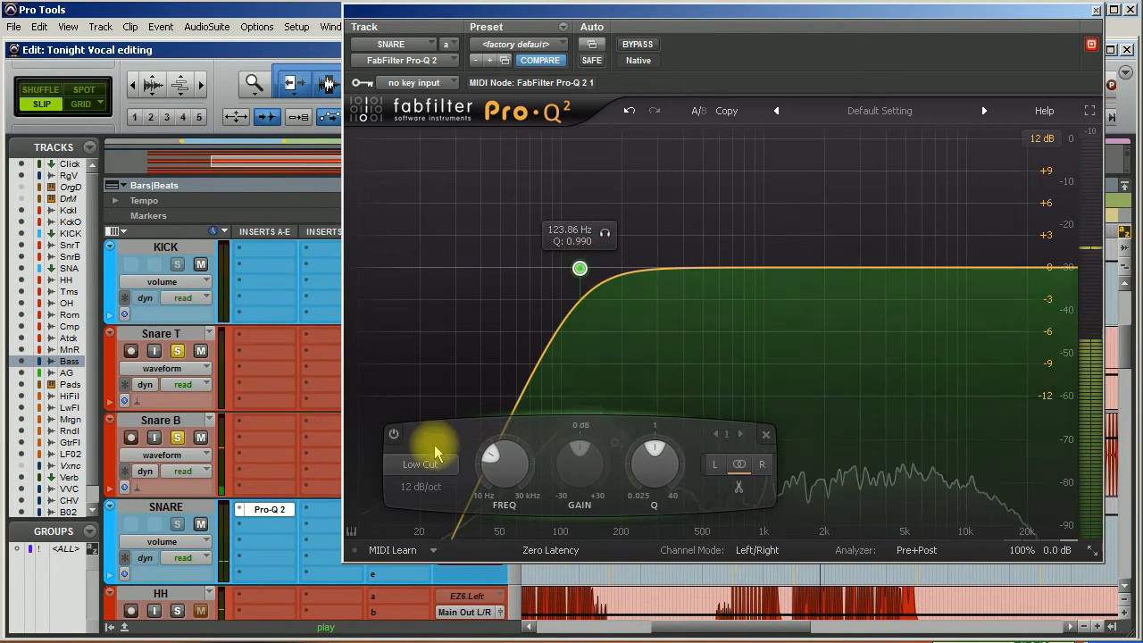
pyautogui.click(428, 467)
pyautogui.click(434, 438)
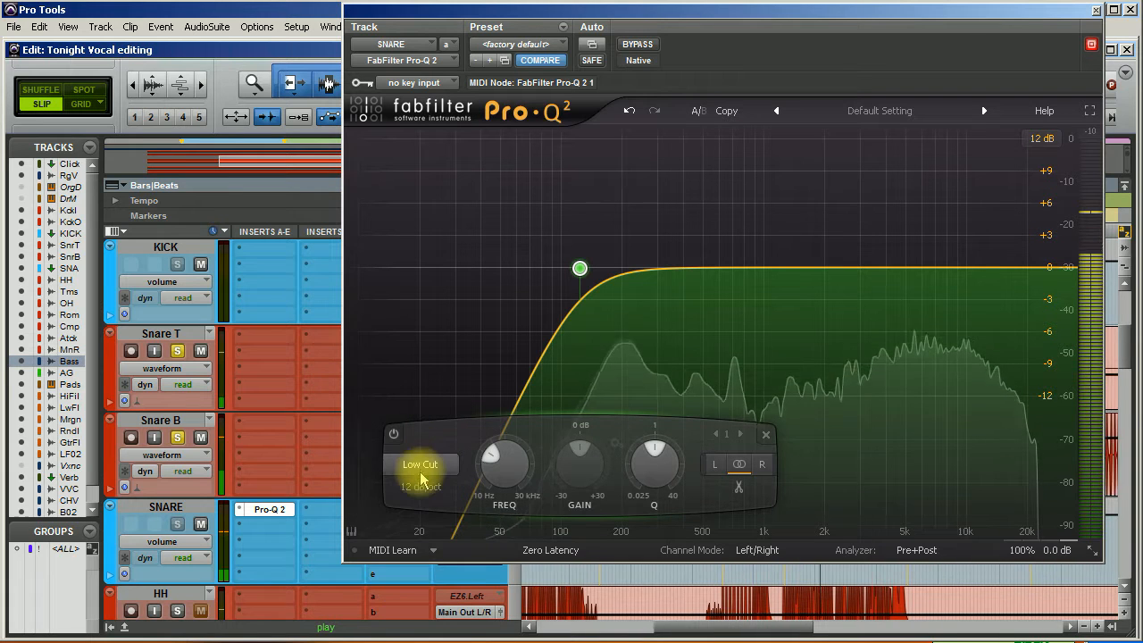
pyautogui.click(420, 486)
pyautogui.click(422, 552)
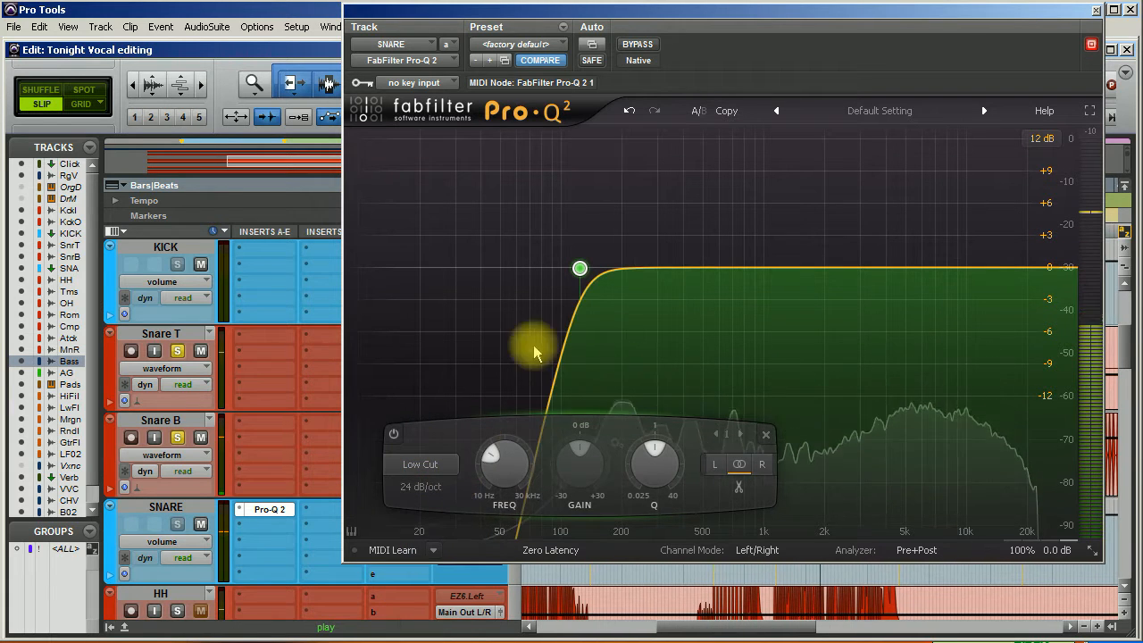
pyautogui.moveTo(576, 268)
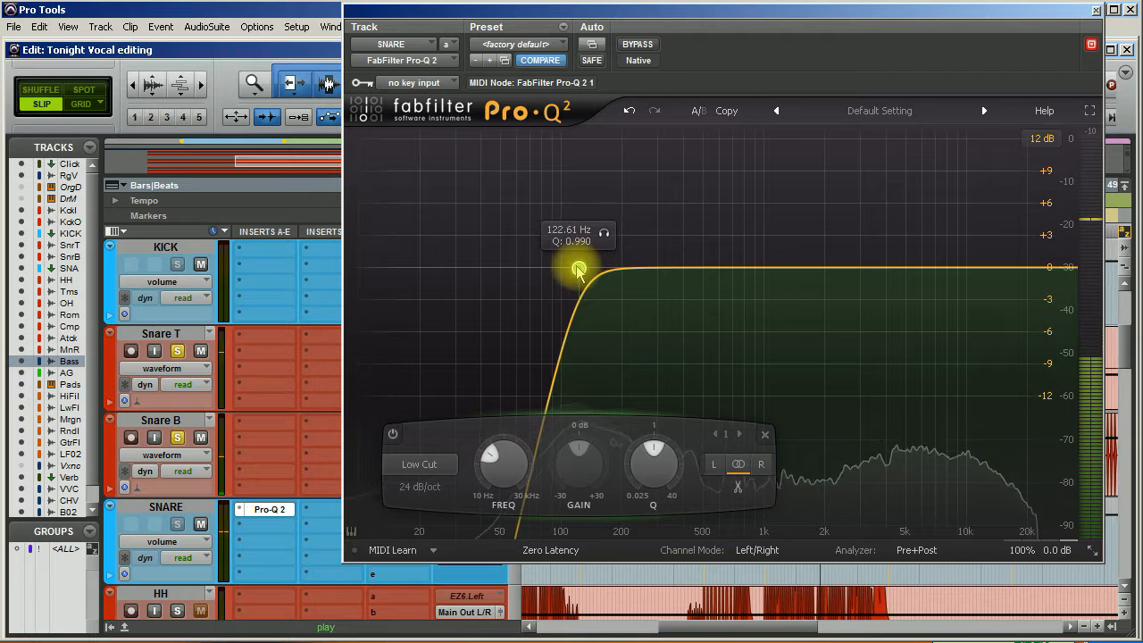
pyautogui.moveTo(578, 268); pyautogui.dragTo(572, 268)
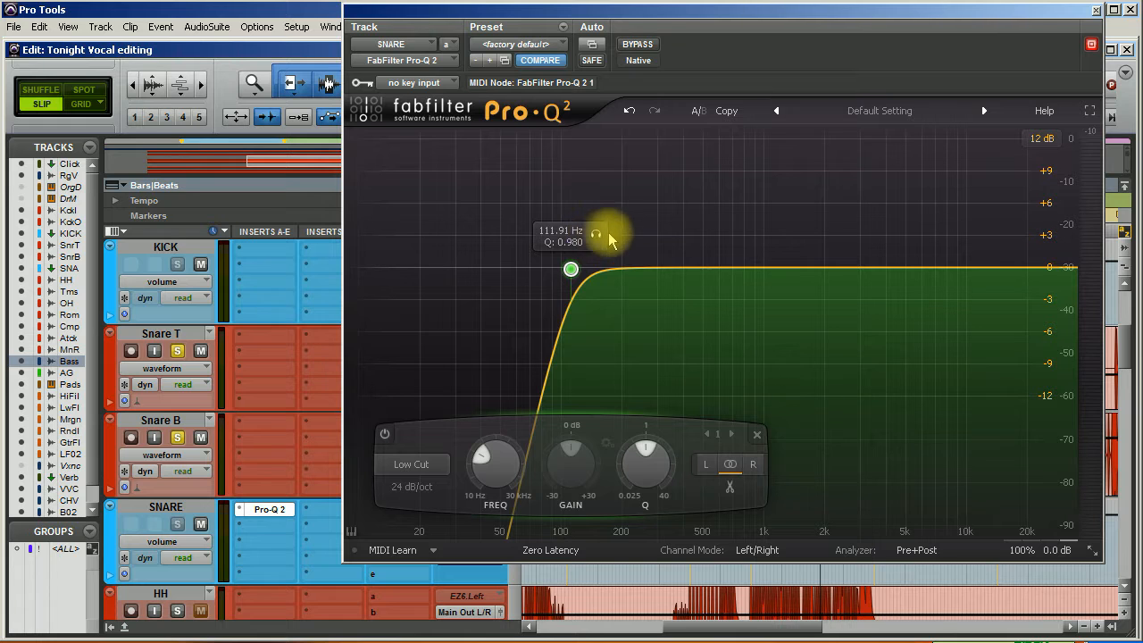
# Step: Play the snares and audition the low cut band on its own, switching its solo monitoring off again
pyautogui.press('space')
pyautogui.click(597, 235)
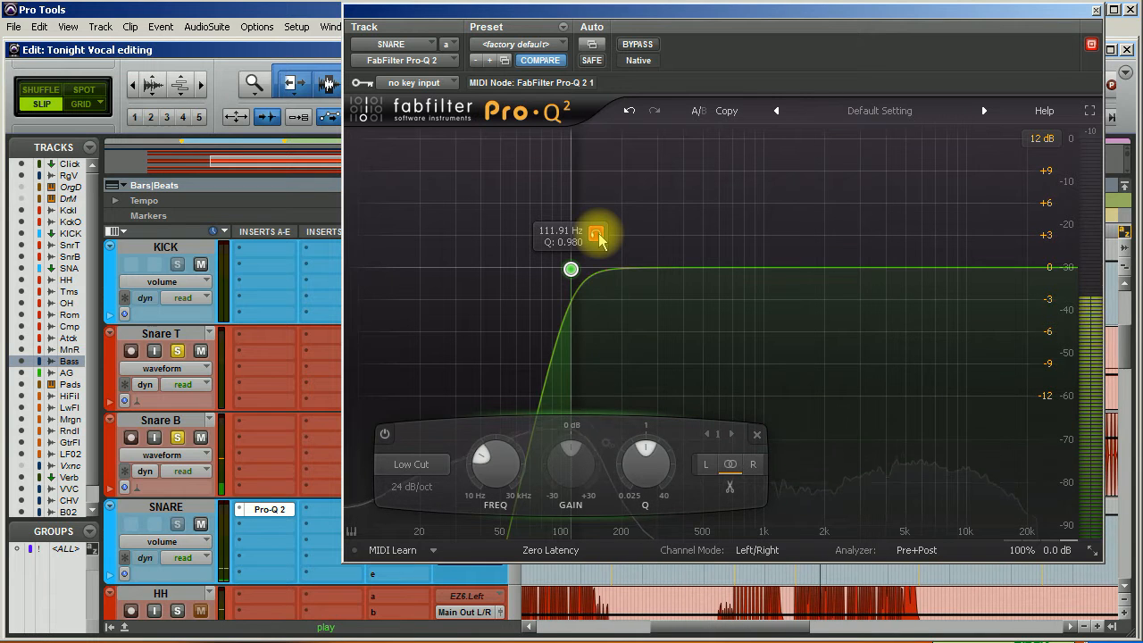
pyautogui.click(598, 235)
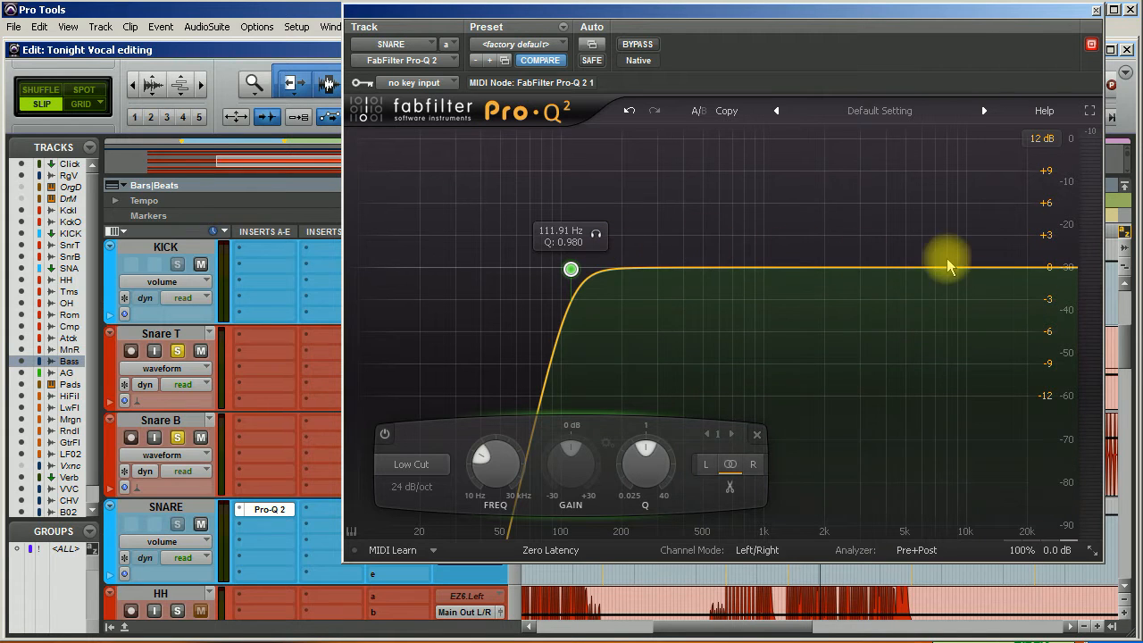
# Step: Add a bell band with a Q of about 3.78 and boost it by about 6.4 dB at about 717 Hz
pyautogui.click(779, 266)
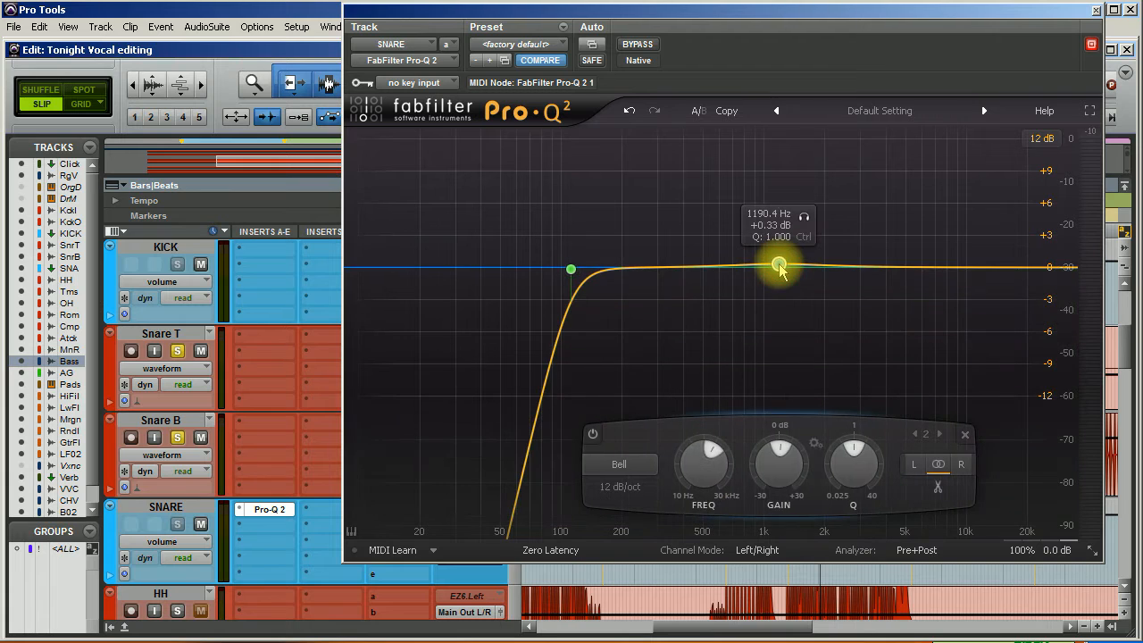
pyautogui.moveTo(853, 459)
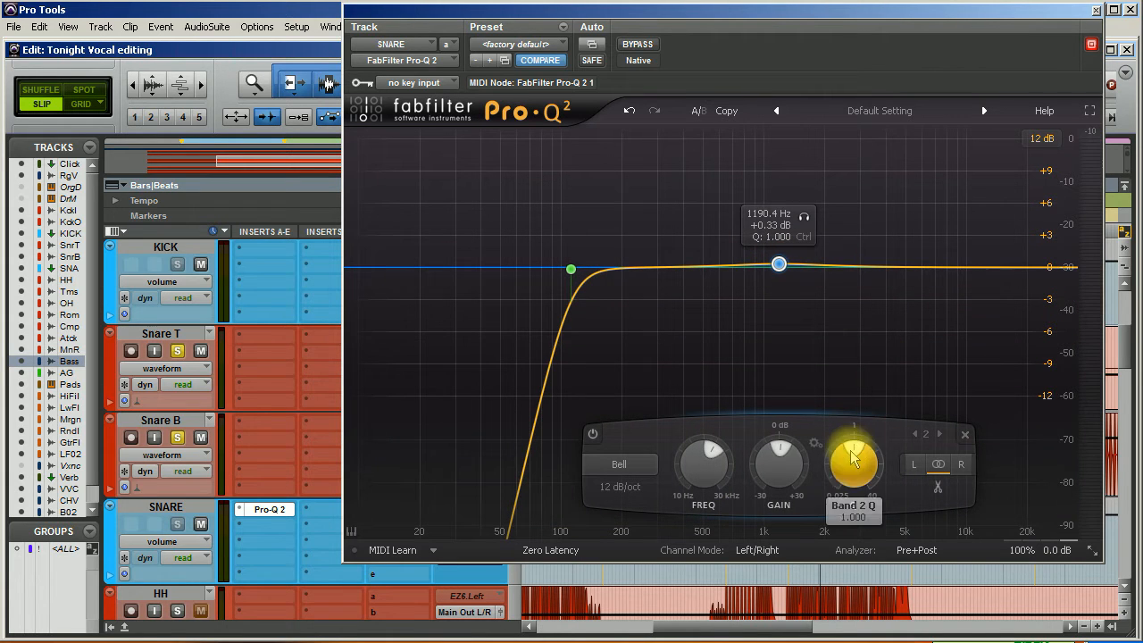
pyautogui.moveTo(780, 264); pyautogui.dragTo(779, 235)
pyautogui.moveTo(867, 487); pyautogui.dragTo(868, 466)
pyautogui.moveTo(790, 243)
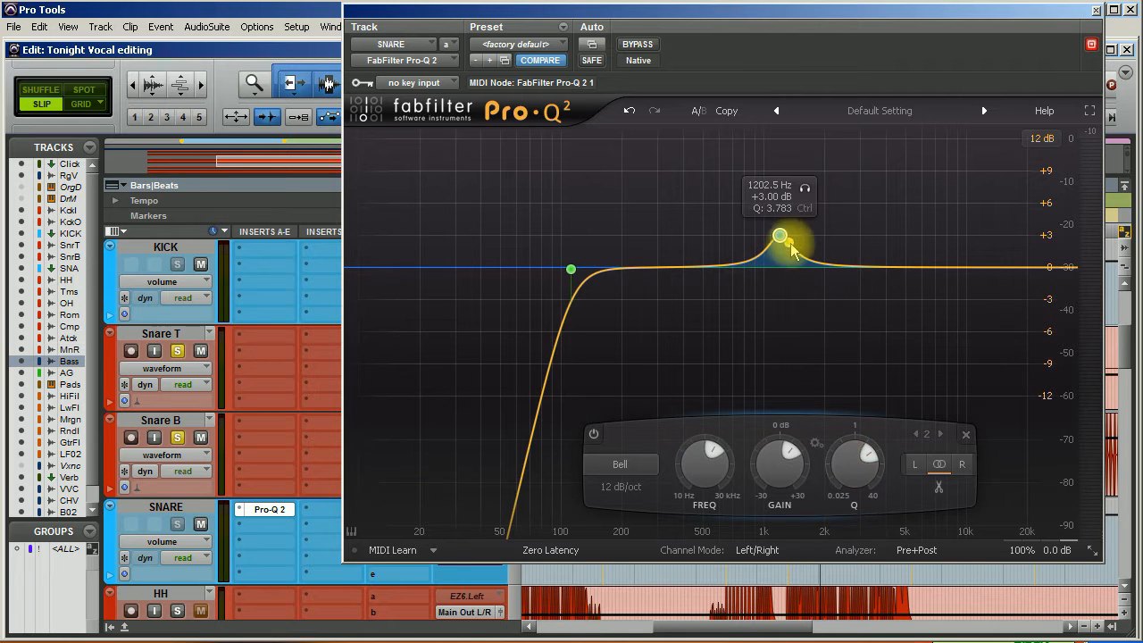
pyautogui.moveTo(782, 239); pyautogui.dragTo(801, 271)
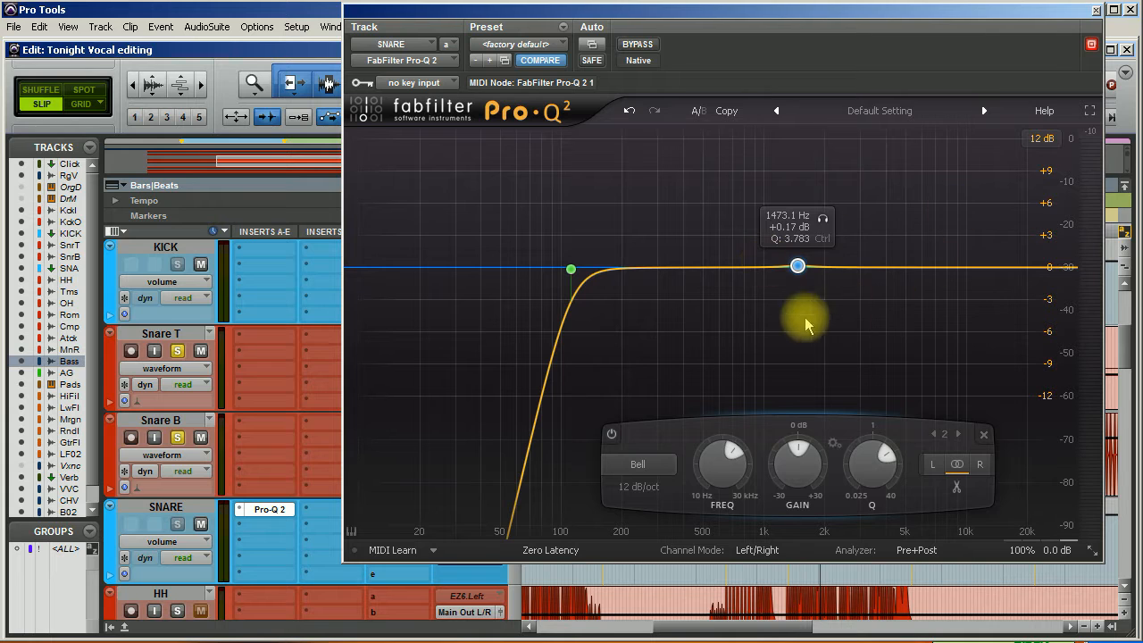
pyautogui.moveTo(797, 266); pyautogui.dragTo(734, 183)
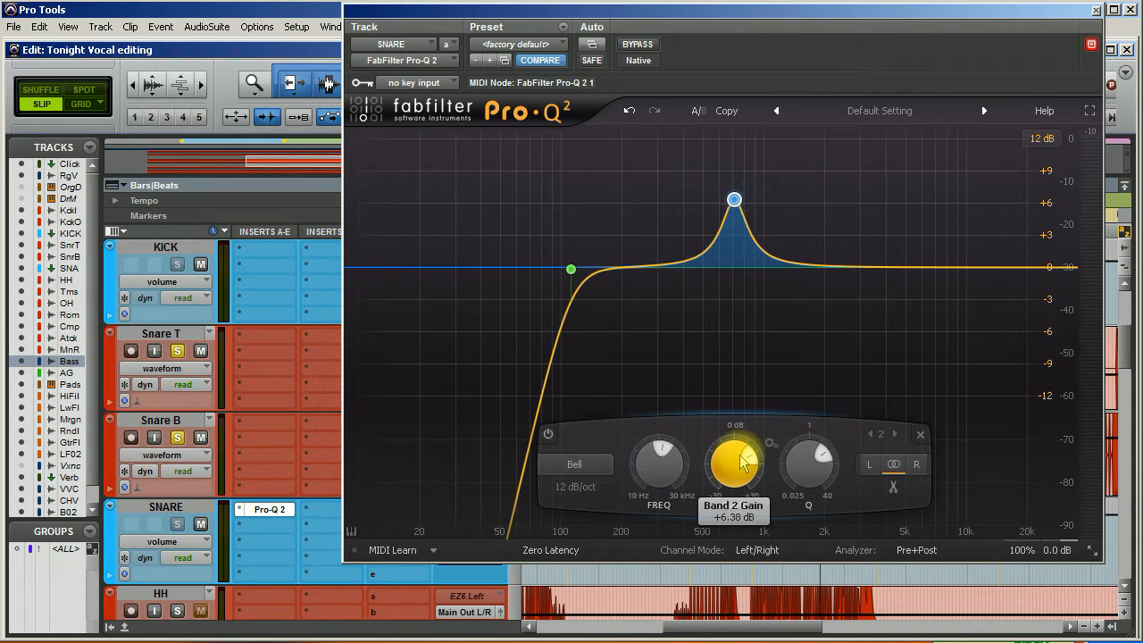
# Step: During playback, lower the 717 Hz bell band's gain to about -4.9 dB
pyautogui.press('space')
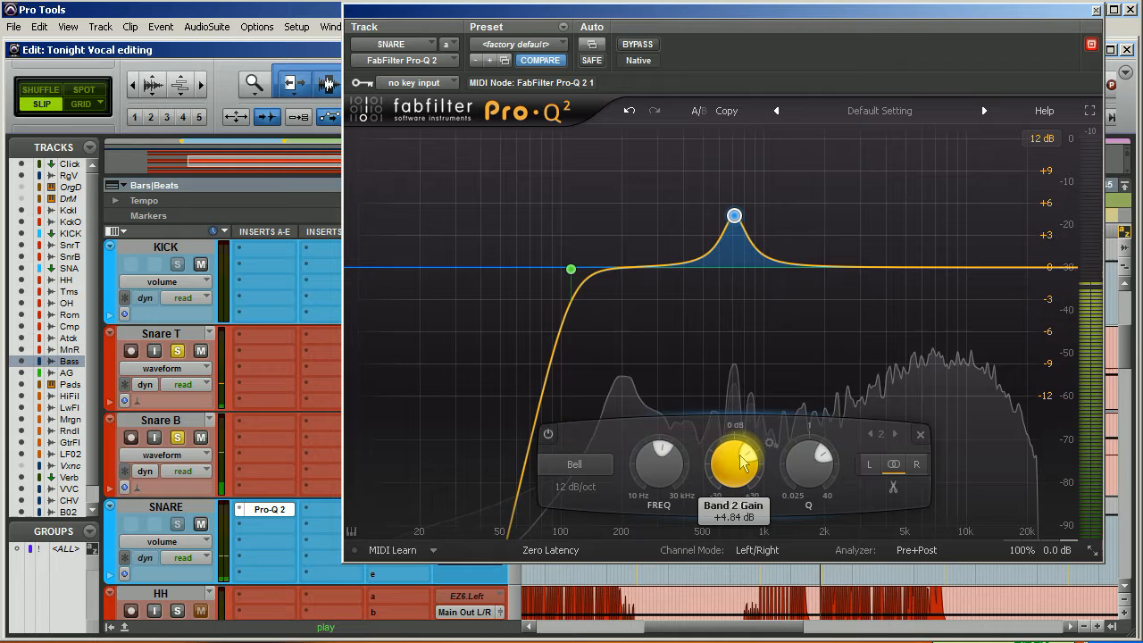
pyautogui.scroll(-2, 741, 462)
pyautogui.scroll(-10, 740, 461)
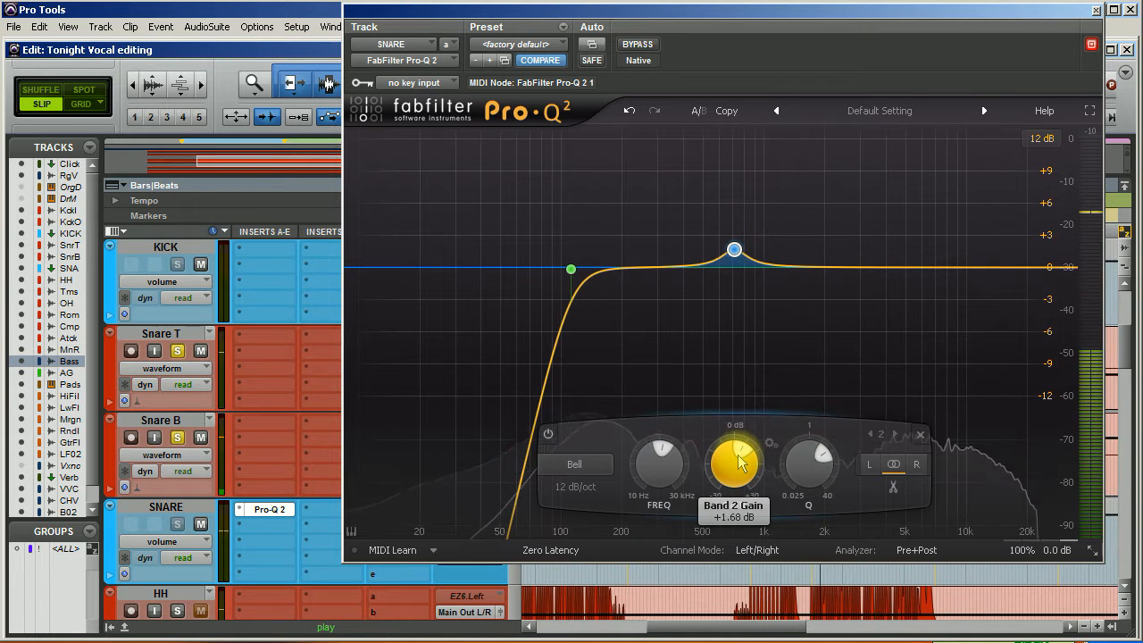
pyautogui.scroll(-1, 740, 462)
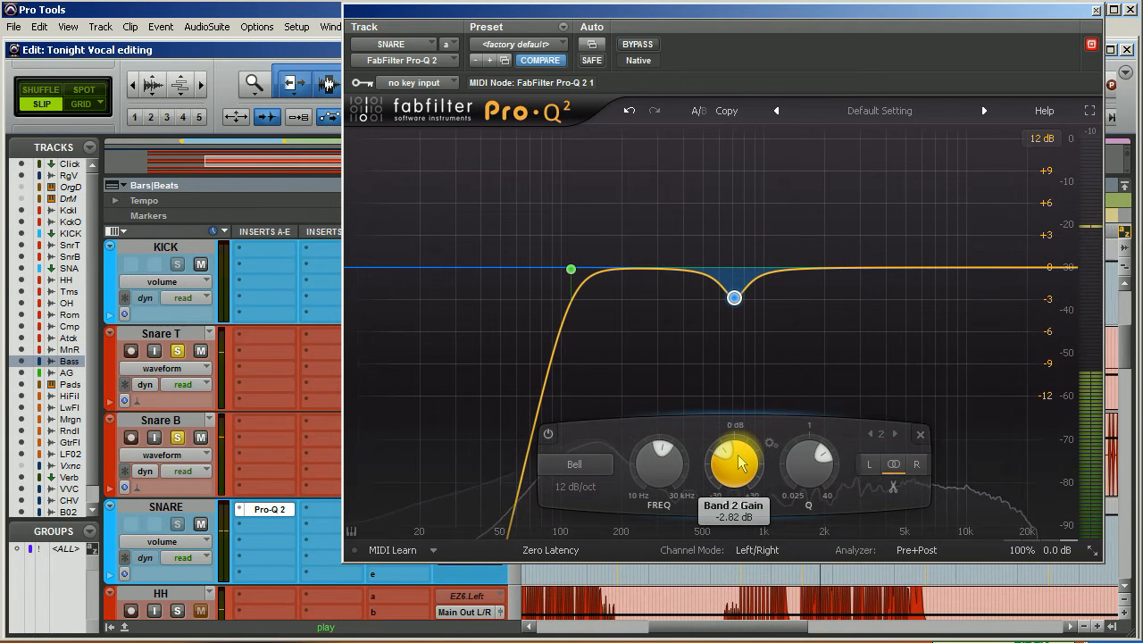
pyautogui.scroll(-1, 740, 462)
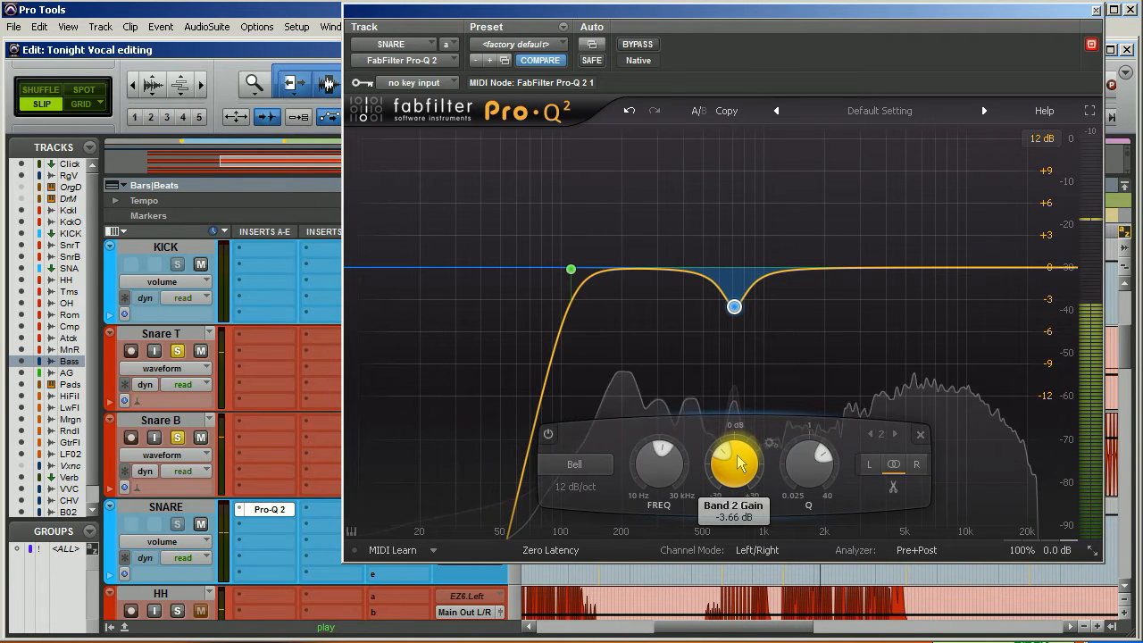
pyautogui.scroll(-2, 738, 462)
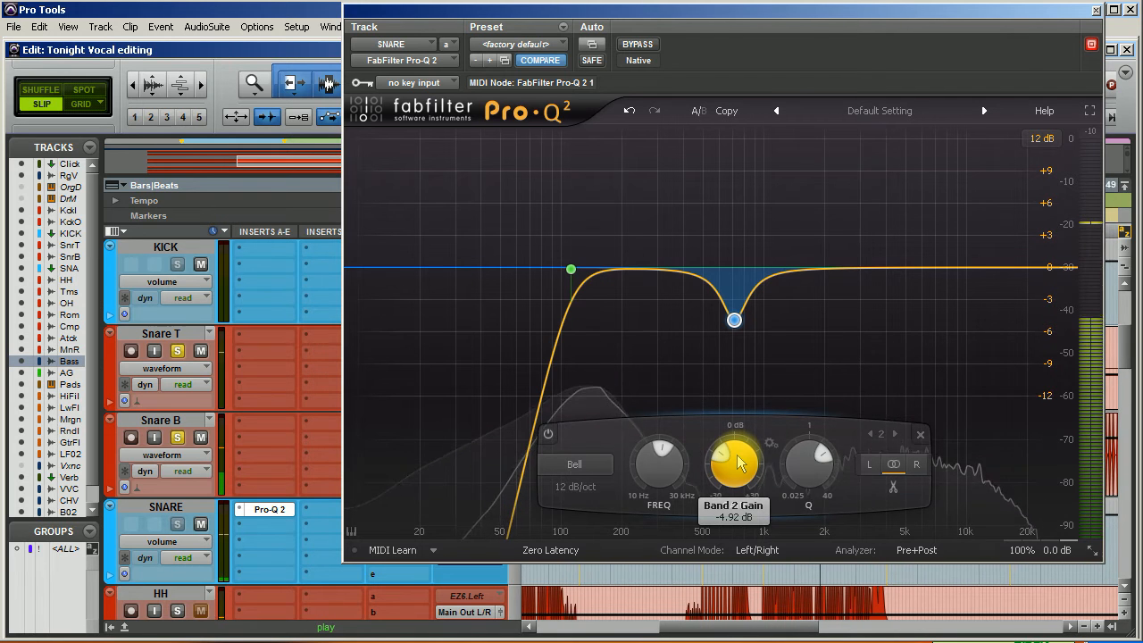
# Step: Compare the snare sound with the equalizer bypassed and active, and check the bell cut's settings
pyautogui.click(634, 44)
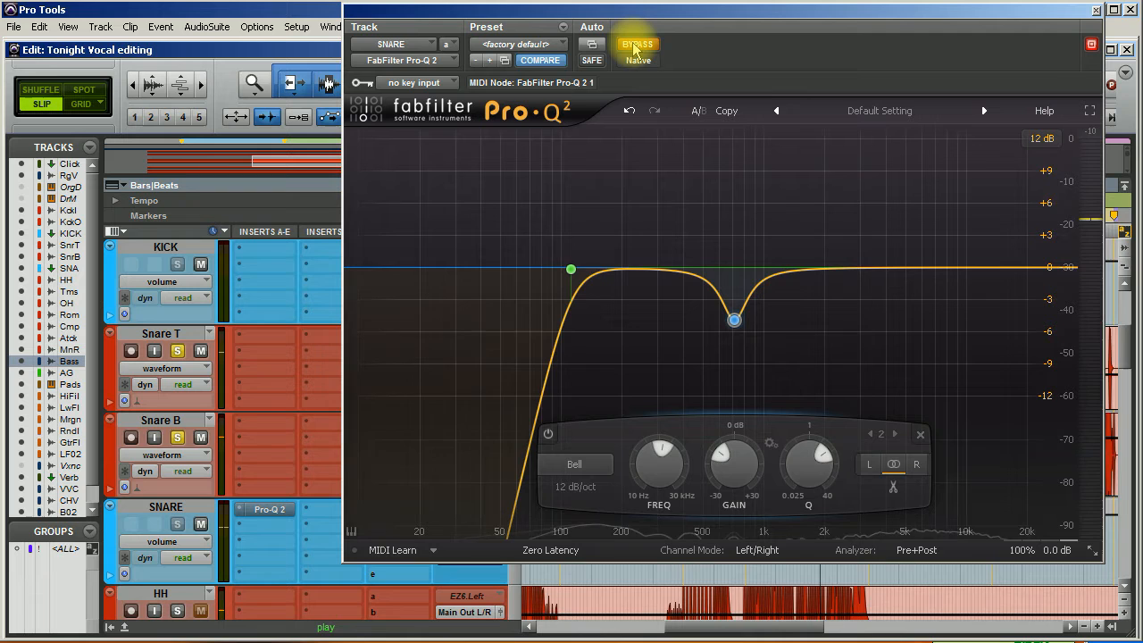
pyautogui.click(634, 45)
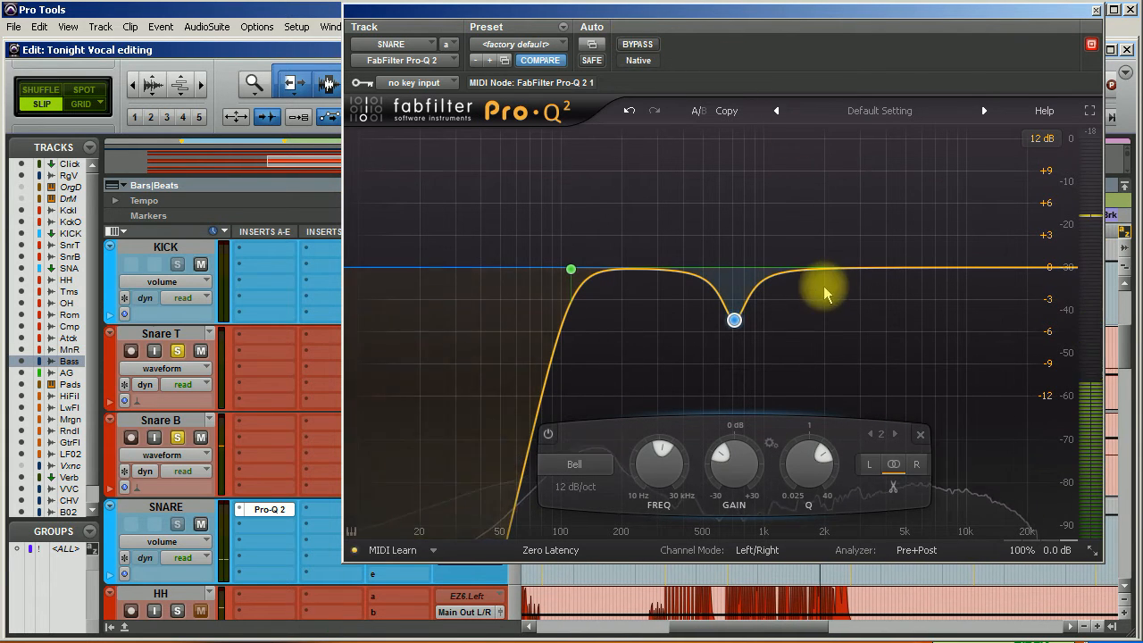
pyautogui.moveTo(734, 319)
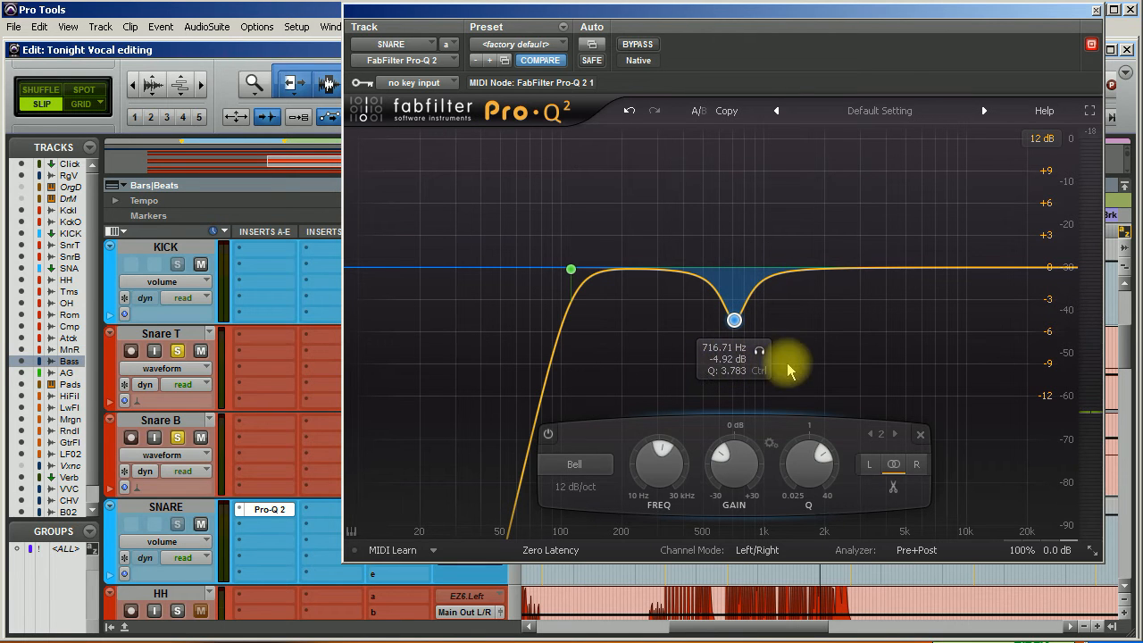
# Step: Add a bell band with a Q of about 4.25, boost it and sweep it to about 432 Hz
pyautogui.click(661, 270)
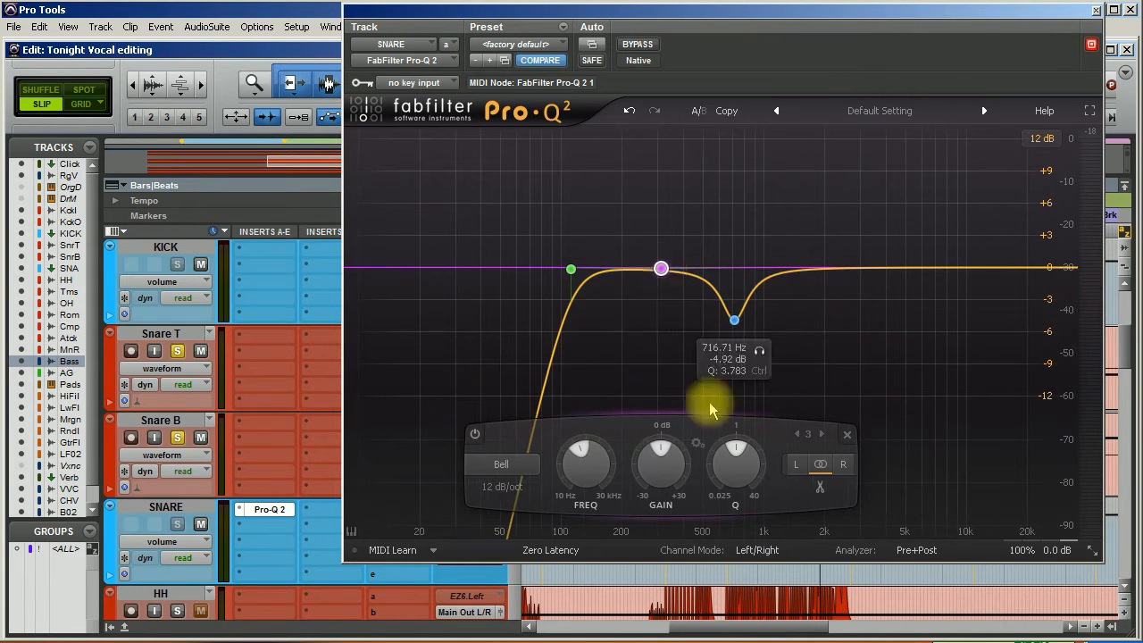
pyautogui.scroll(10, 734, 473)
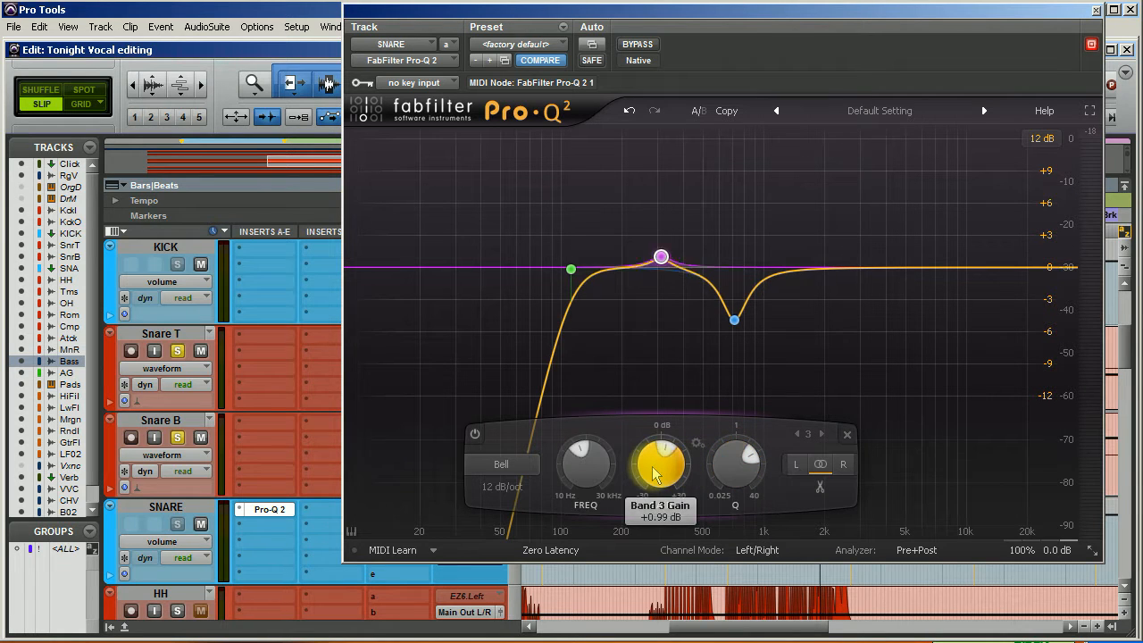
pyautogui.scroll(8, 657, 455)
pyautogui.moveTo(661, 179); pyautogui.dragTo(689, 153)
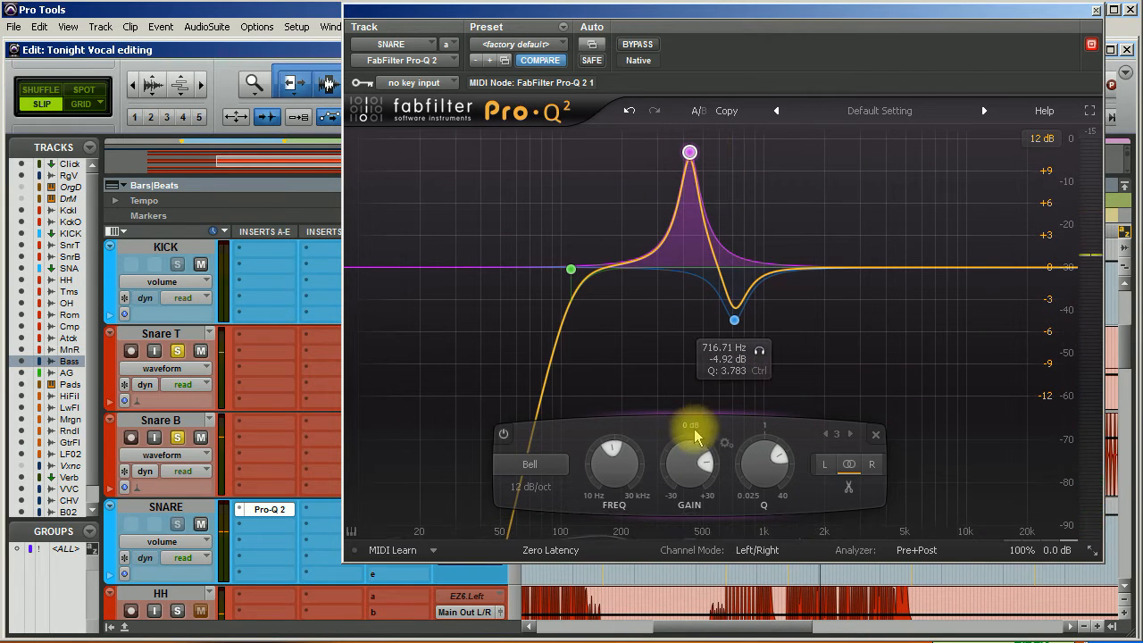
# Step: During playback, lower the 432 Hz bell band's gain to about -2.8 dB and compare the sound with the equalizer bypassed
pyautogui.moveTo(684, 455); pyautogui.dragTo(681, 462)
pyautogui.scroll(-5, 681, 462)
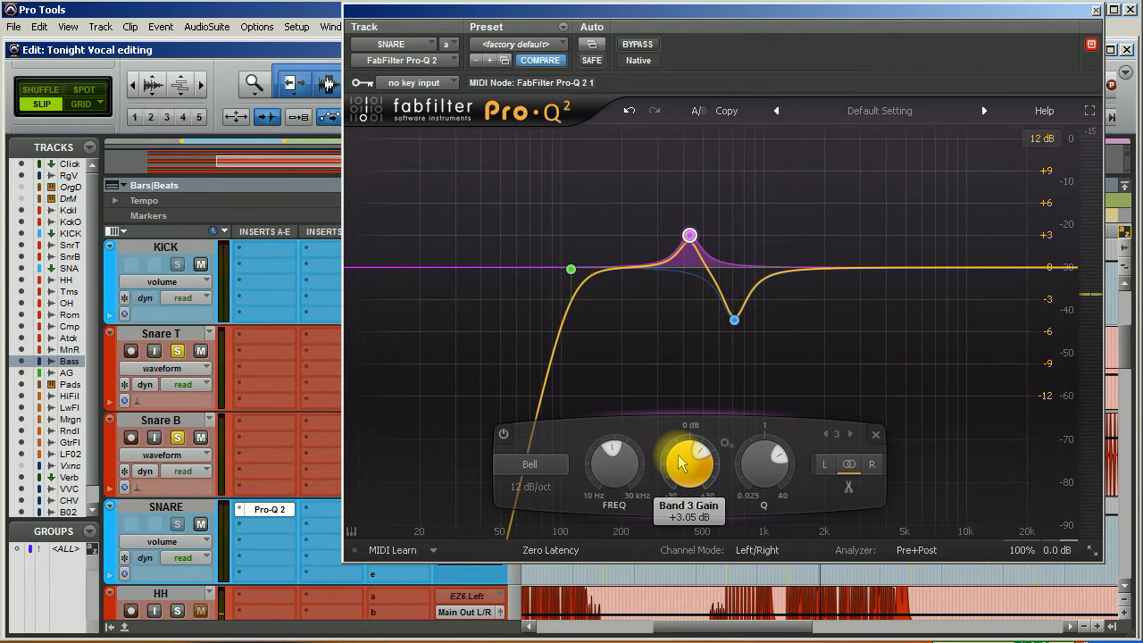
pyautogui.scroll(-1, 681, 462)
pyautogui.scroll(-3, 680, 462)
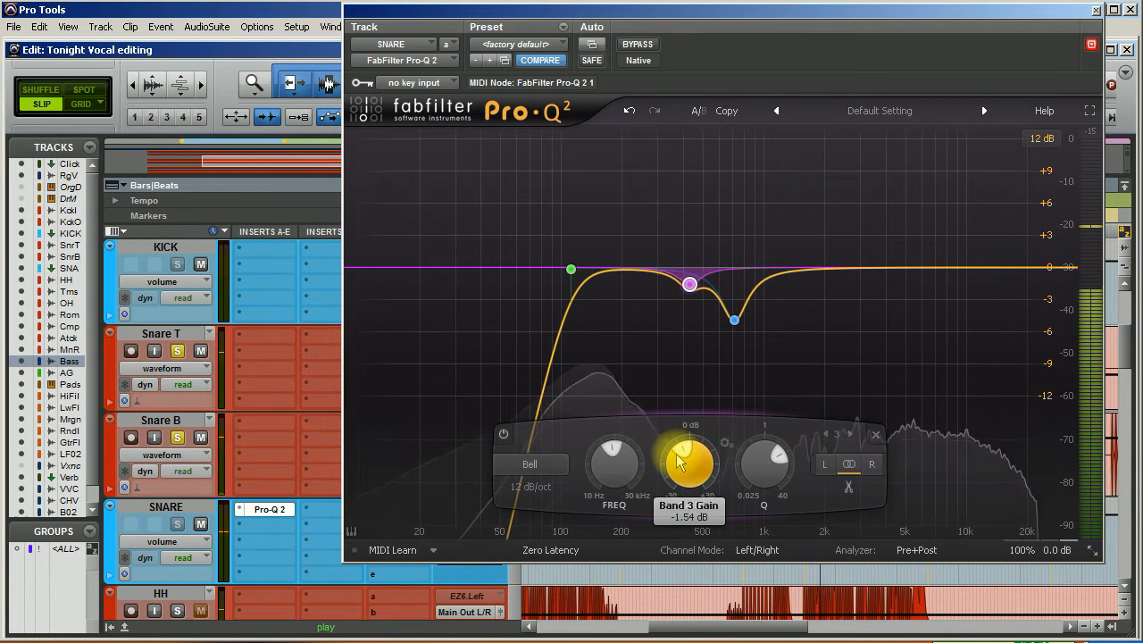
pyautogui.scroll(-1, 680, 463)
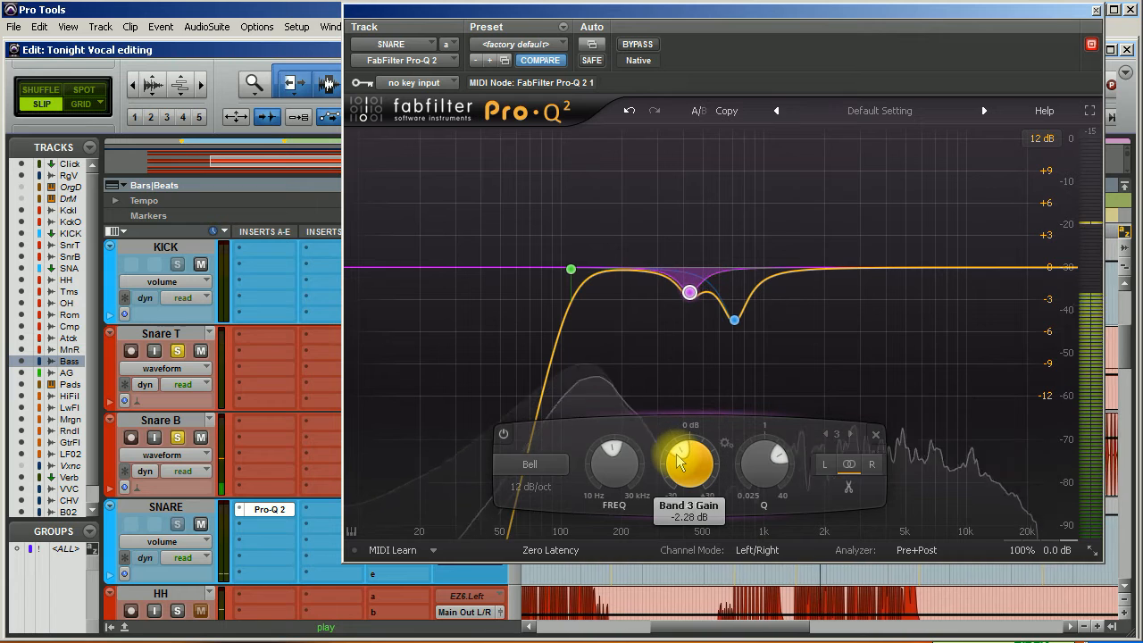
pyautogui.scroll(-1, 680, 463)
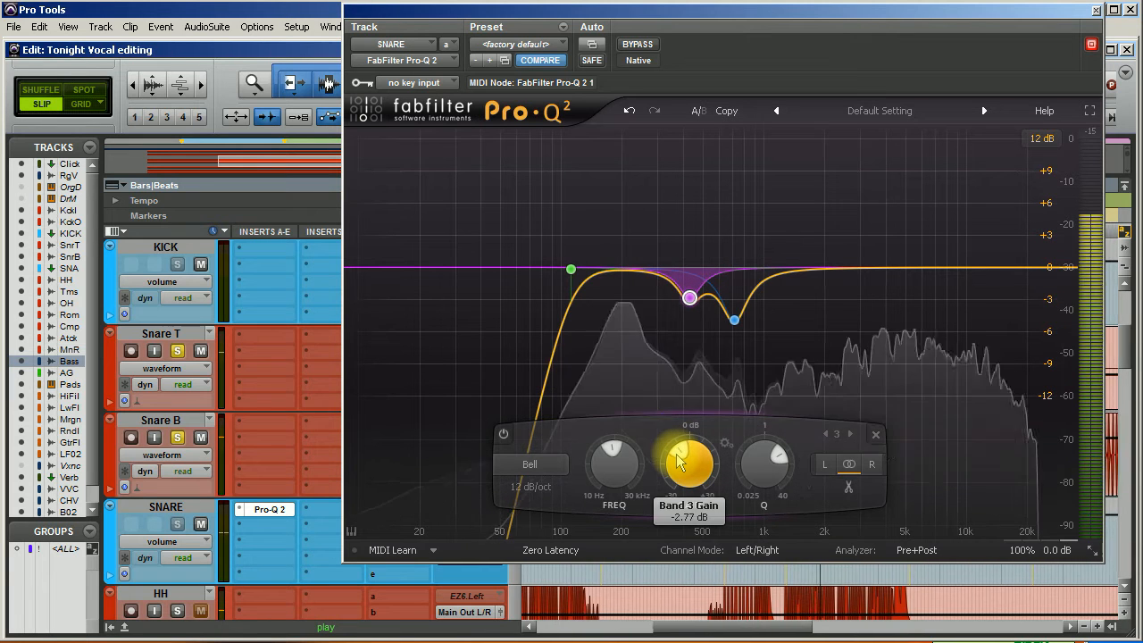
pyautogui.click(637, 44)
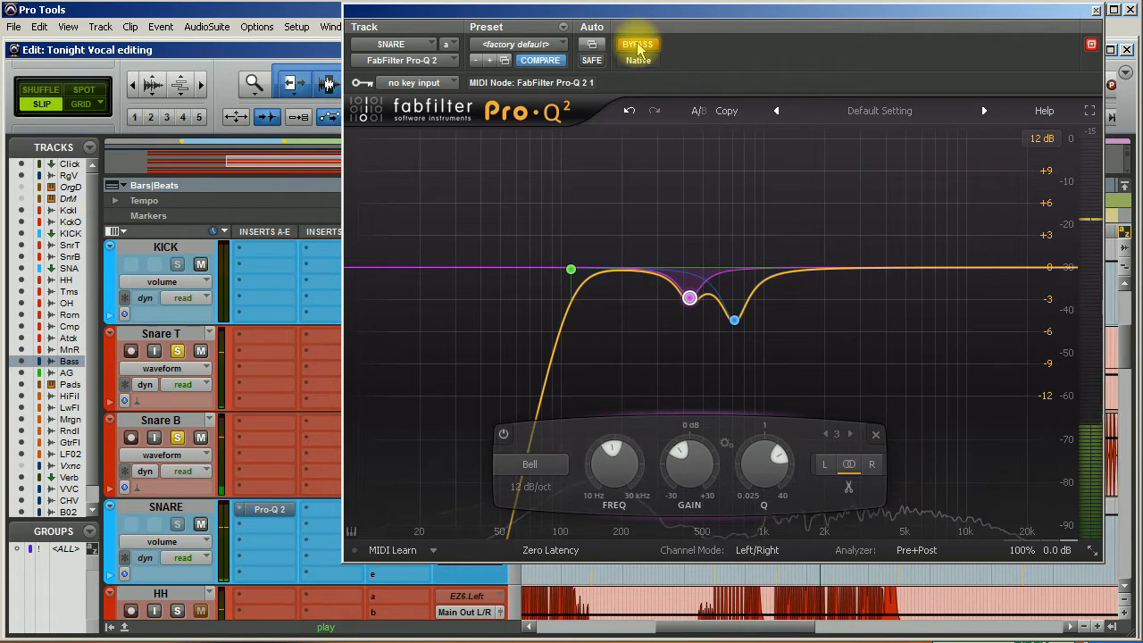
pyautogui.click(637, 46)
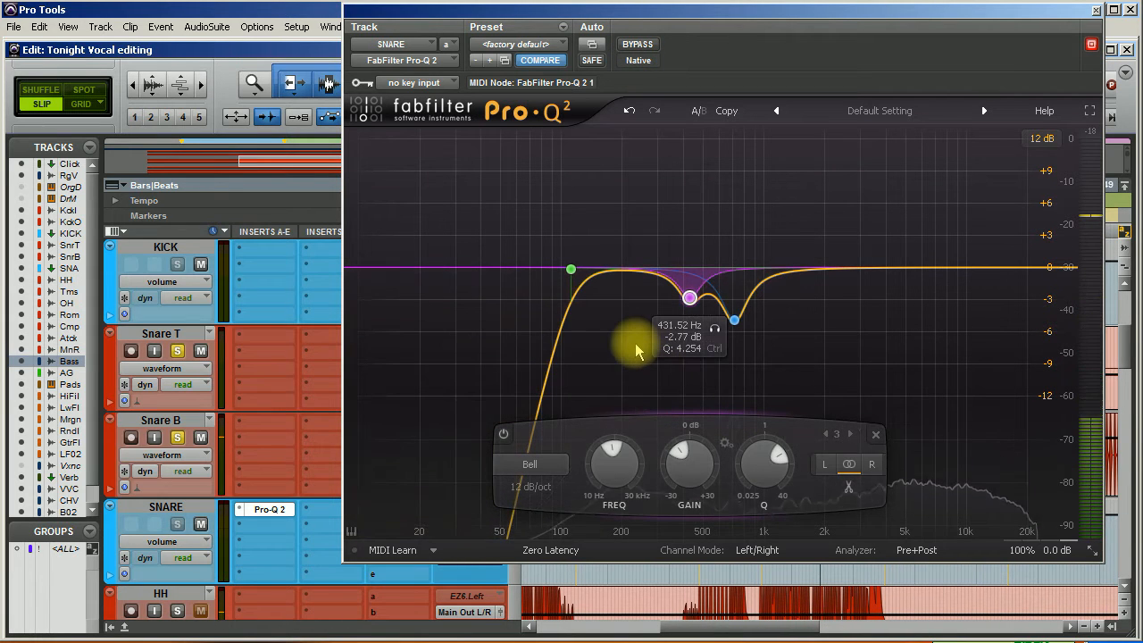
# Step: Add a bell band with a Q of about 8.2, boosted by about 7.1 dB at about 198 Hz, and audition it
pyautogui.click(614, 275)
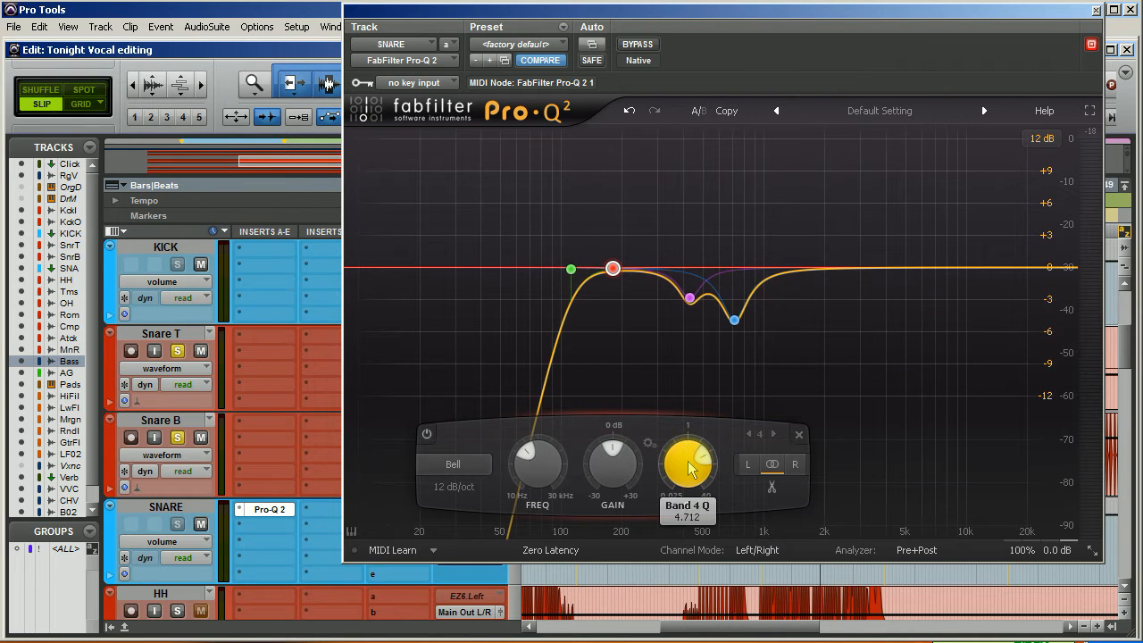
pyautogui.moveTo(613, 268); pyautogui.dragTo(620, 191)
pyautogui.press('space')
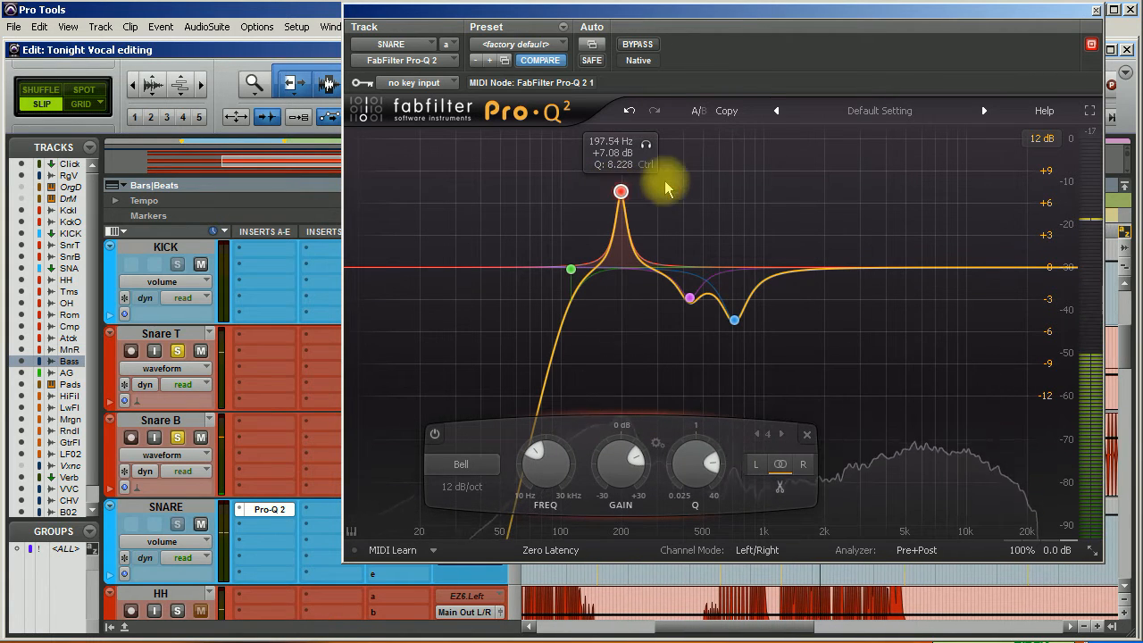
# Step: Reduce the 198 Hz bell band's boost to about 0.4 dB and lower its Q to widen the curve
pyautogui.moveTo(624, 450); pyautogui.dragTo(625, 452)
pyautogui.scroll(-6, 618, 455)
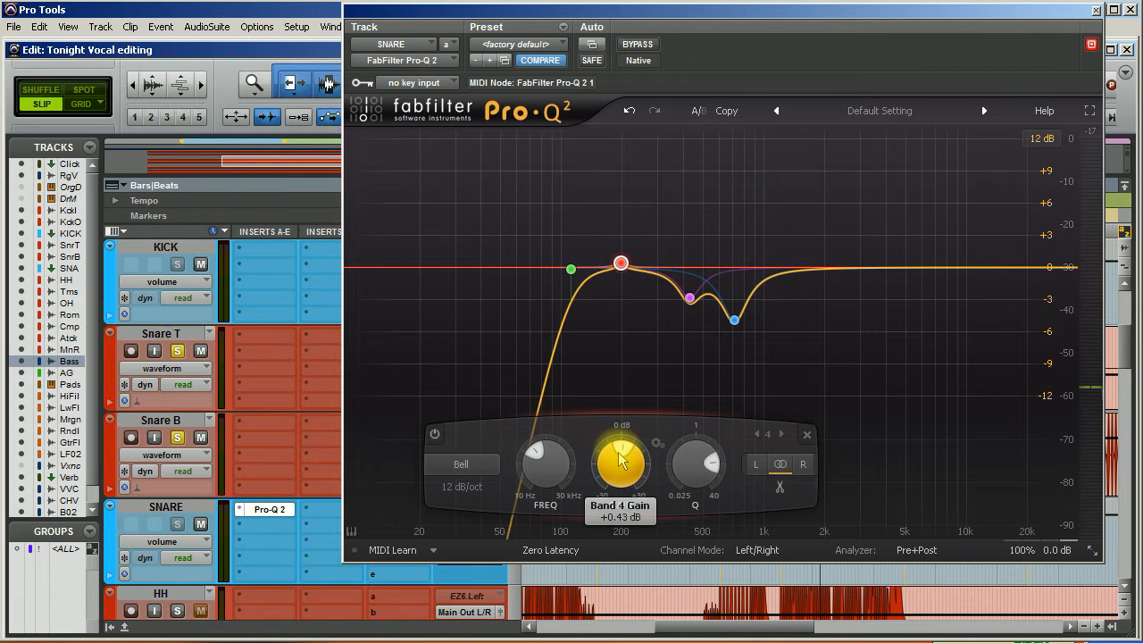
pyautogui.scroll(-4, 690, 455)
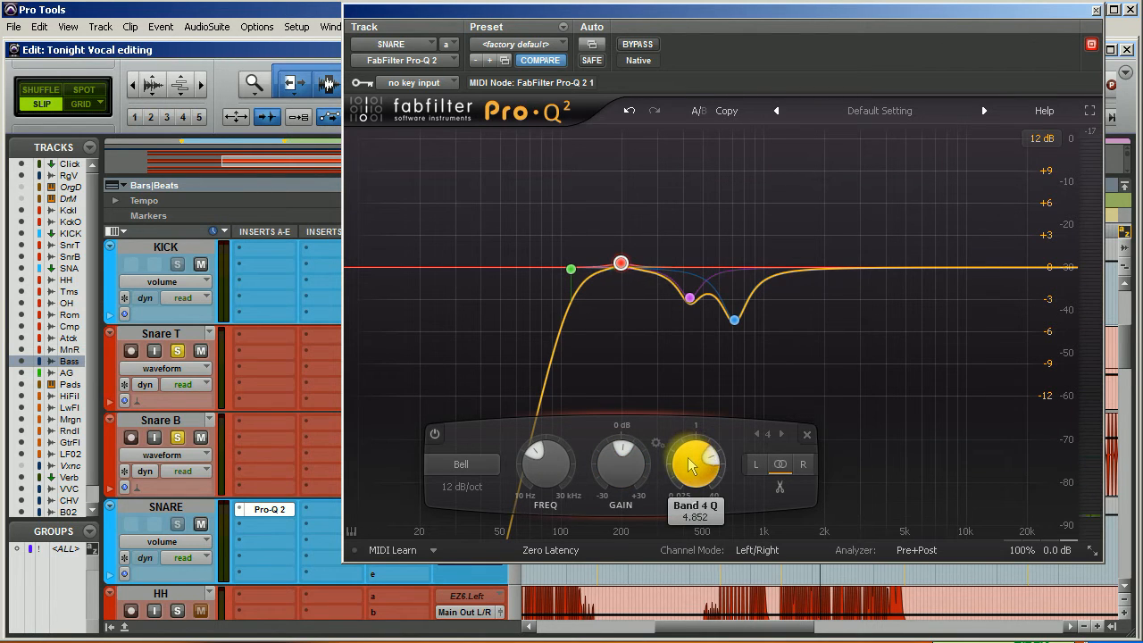
pyautogui.scroll(-5, 688, 457)
pyautogui.scroll(1, 687, 458)
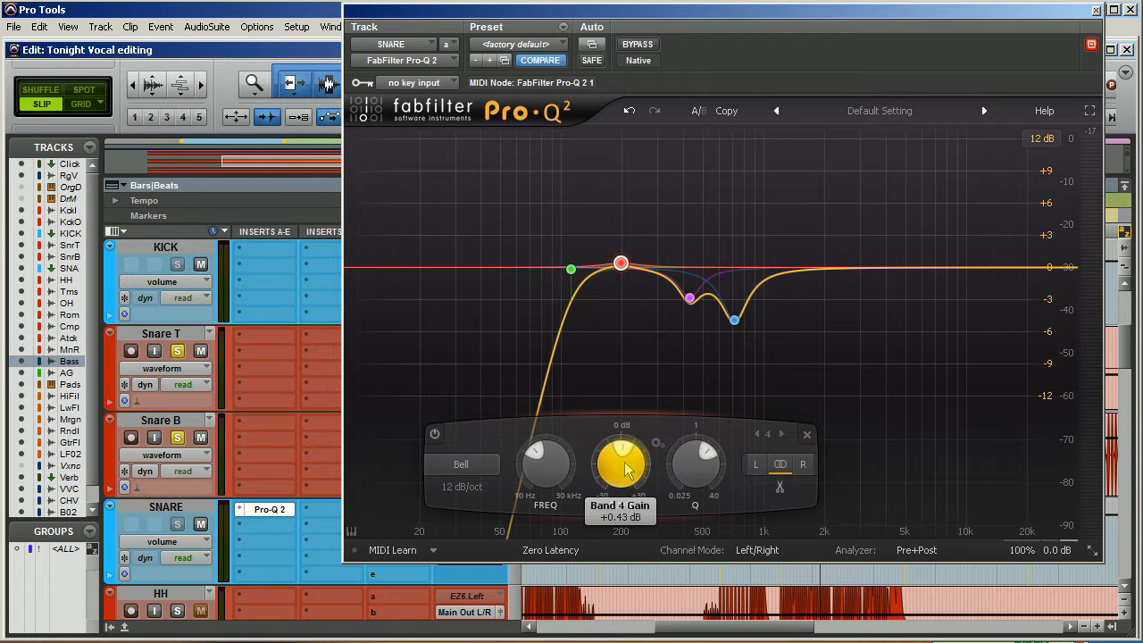
# Step: During playback, raise the 198 Hz band's gain to about 2.9 dB and compare the sound with the equalizer bypassed
pyautogui.moveTo(620, 473)
pyautogui.press('space')
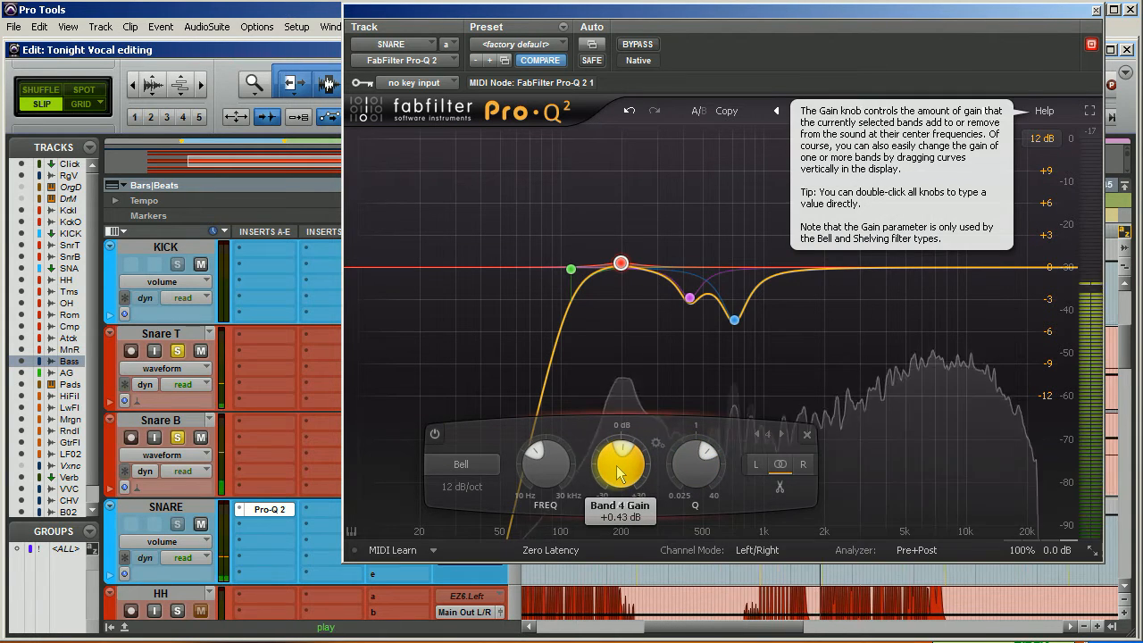
pyautogui.scroll(4, 620, 473)
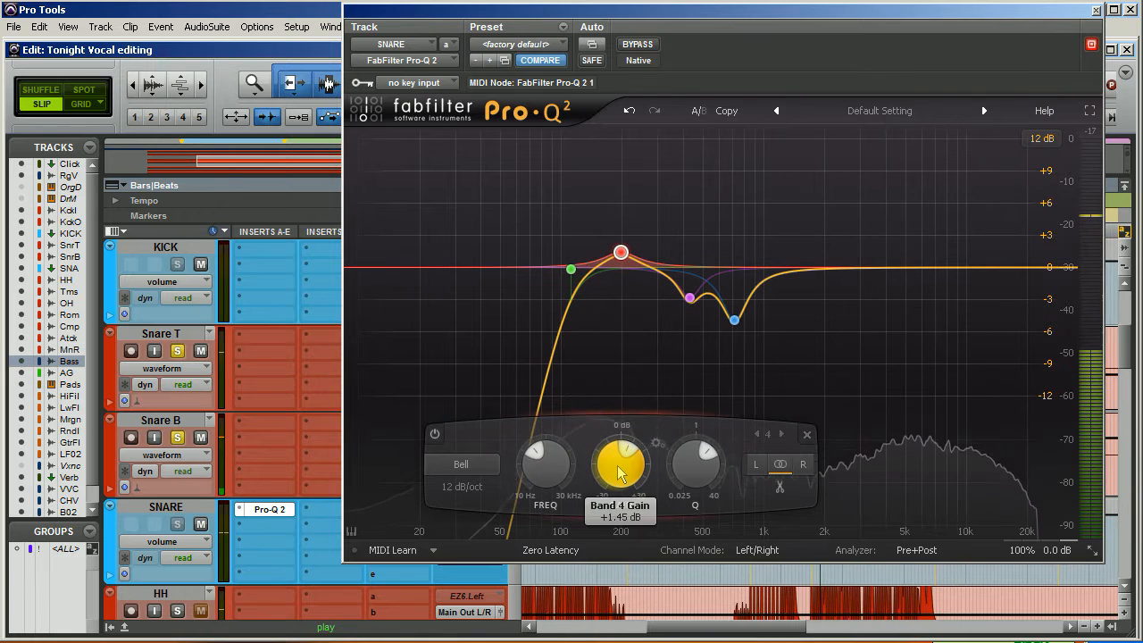
pyautogui.scroll(2, 620, 474)
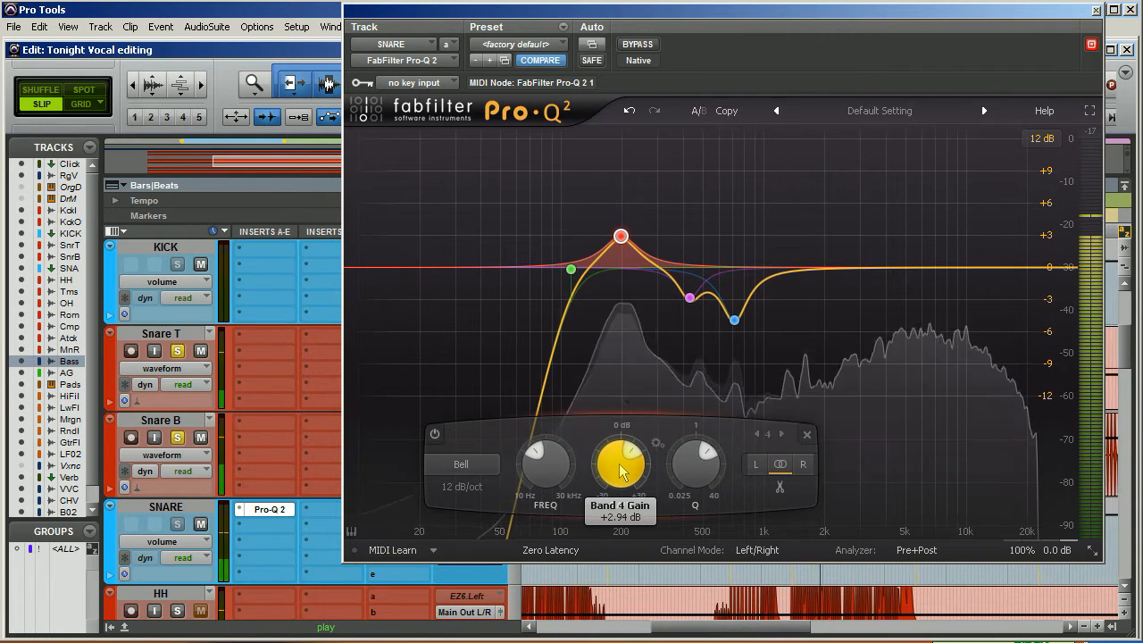
pyautogui.click(643, 45)
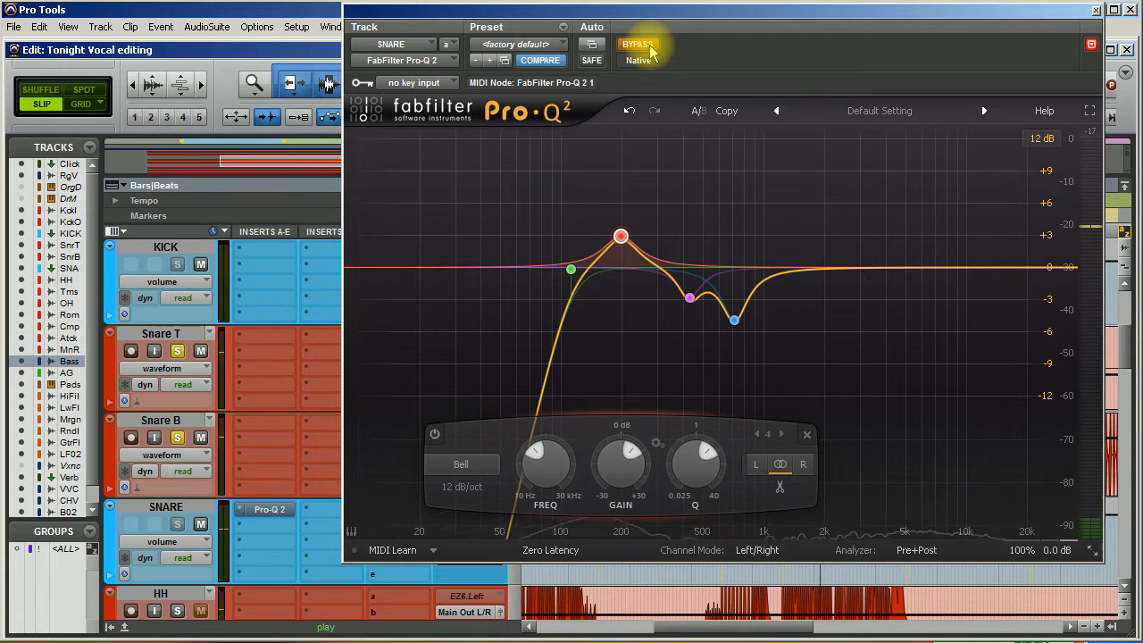
pyautogui.click(639, 45)
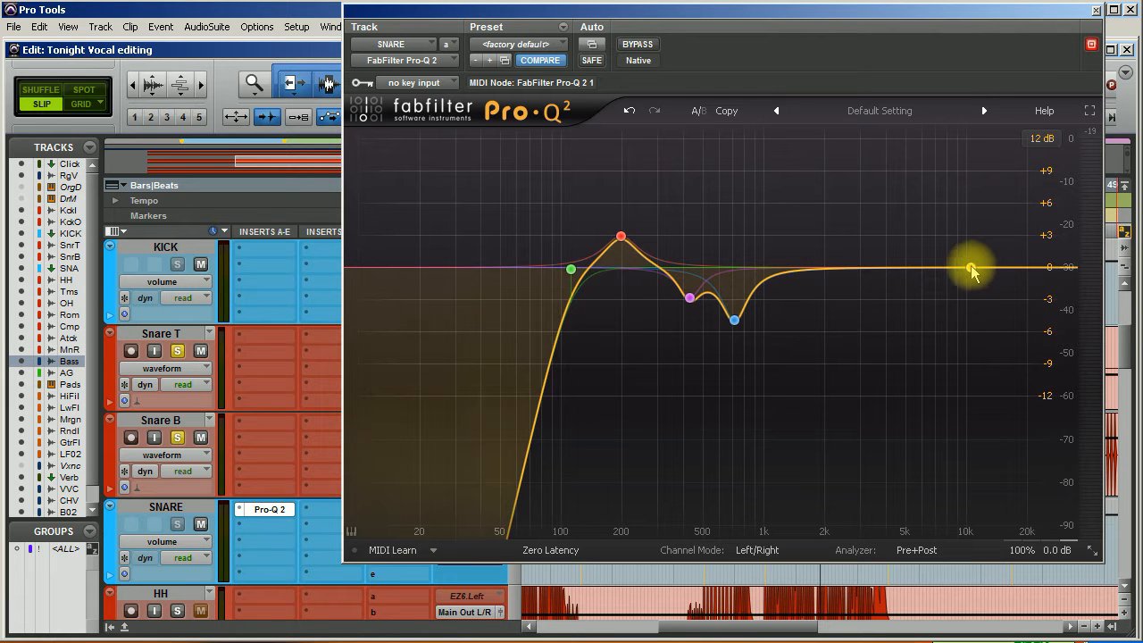
# Step: Add a high shelf band boosted by about 4.9 dB at about 4232 Hz with a Q of 0.300, and compare it with the equalizer bypassed
pyautogui.click(971, 267)
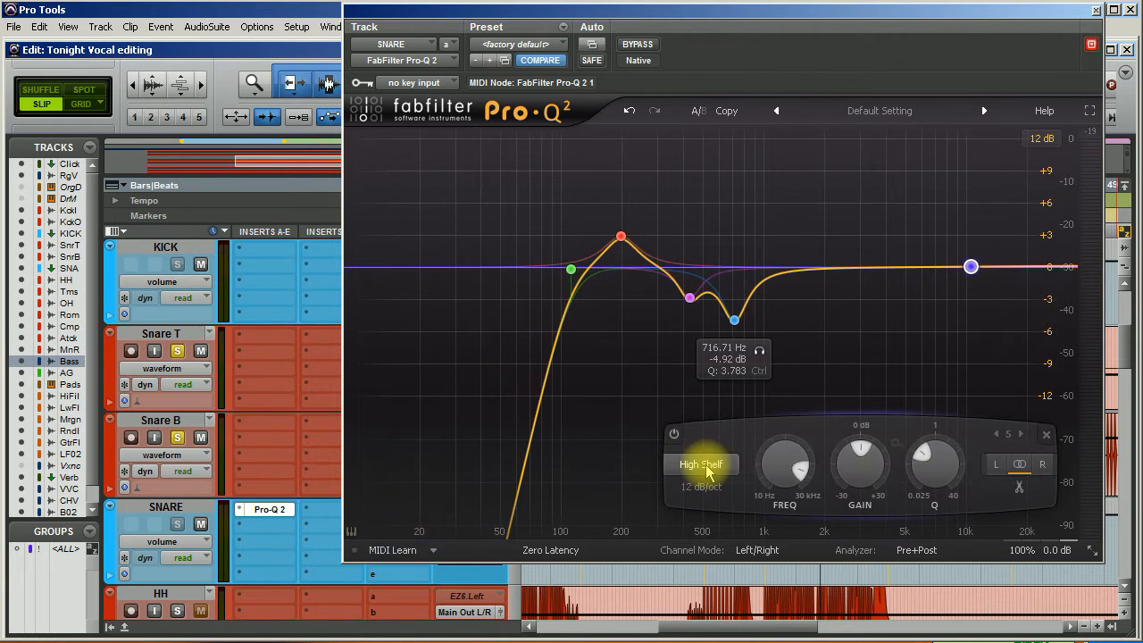
pyautogui.moveTo(972, 265); pyautogui.dragTo(893, 215)
pyautogui.press('space')
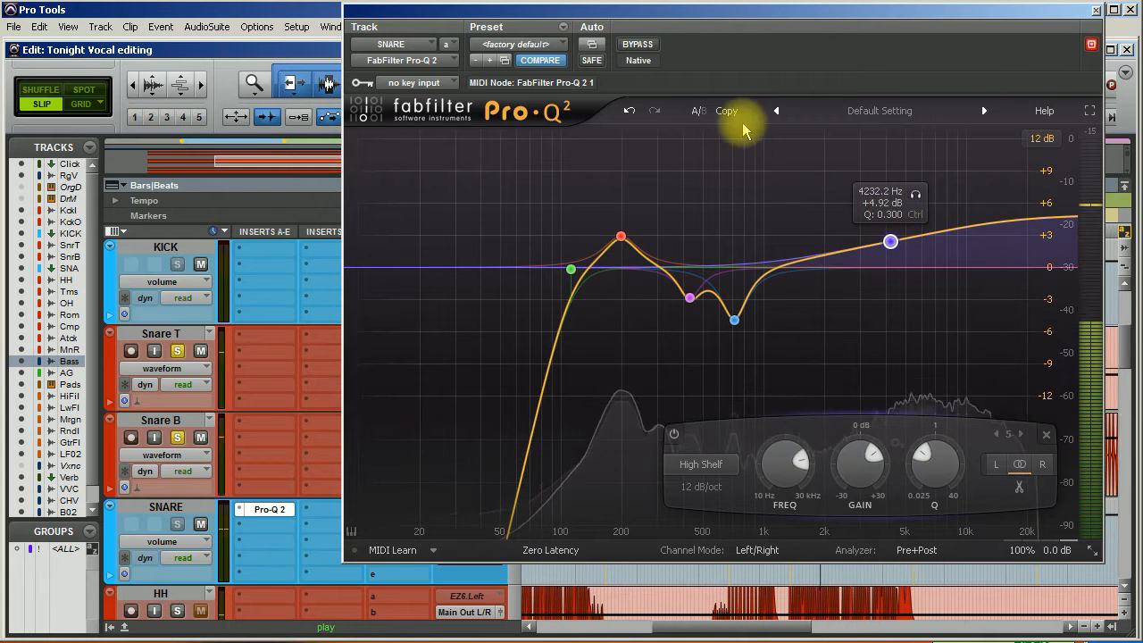
pyautogui.click(637, 46)
pyautogui.press('space')
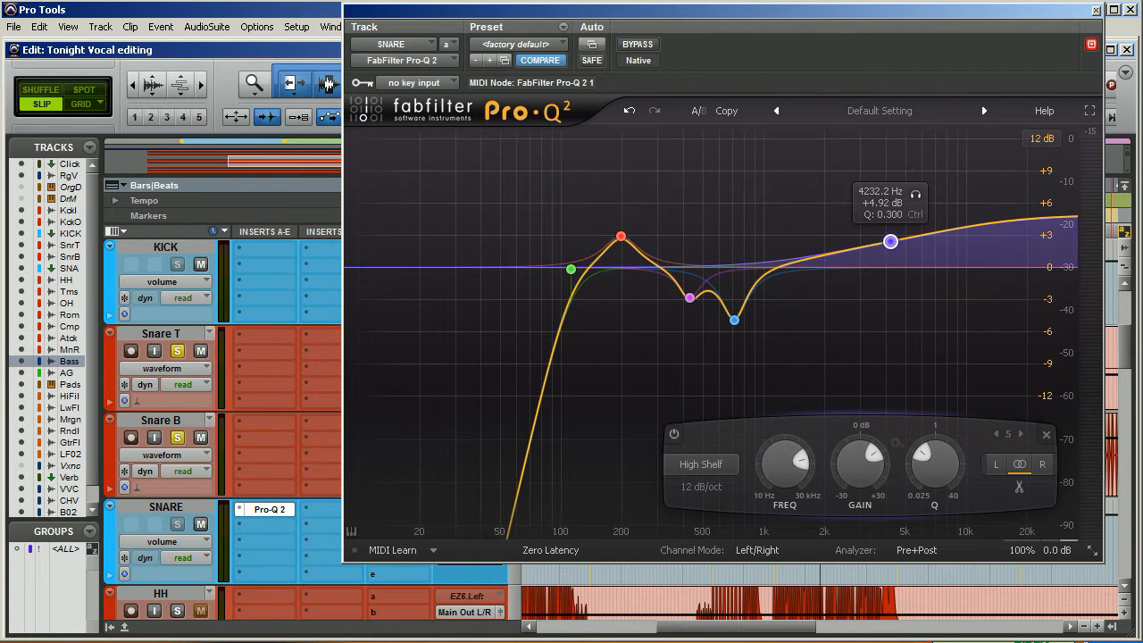
# Step: Change the 4232 Hz shelf band's shape to Bell and set its slope to 24 dB/oct
pyautogui.click(692, 466)
pyautogui.click(696, 488)
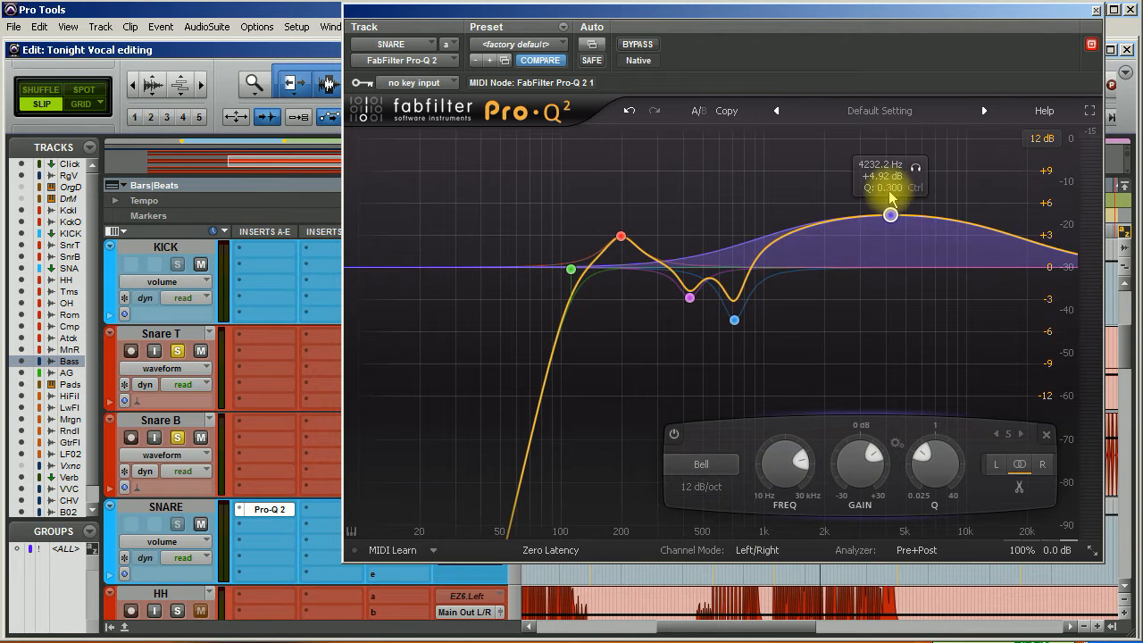
pyautogui.click(916, 550)
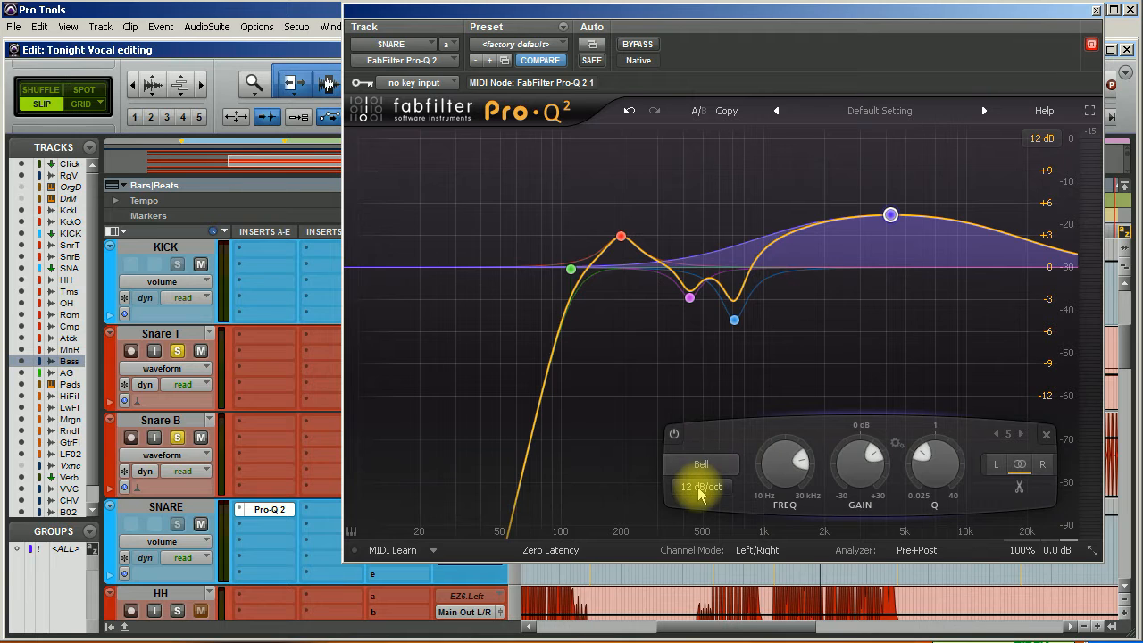
pyautogui.click(701, 487)
pyautogui.click(697, 534)
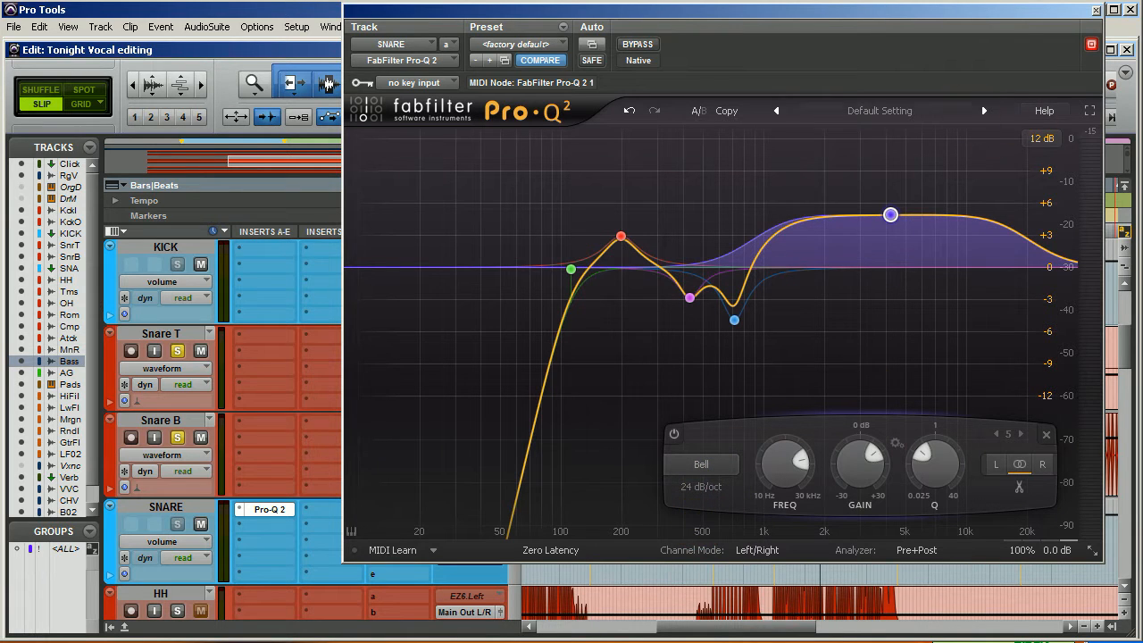
# Step: Narrow the high-frequency bell's Q to about 1.1, move it to about 4637 Hz with a 2 dB boost, and play the snares
pyautogui.scroll(4, 935, 483)
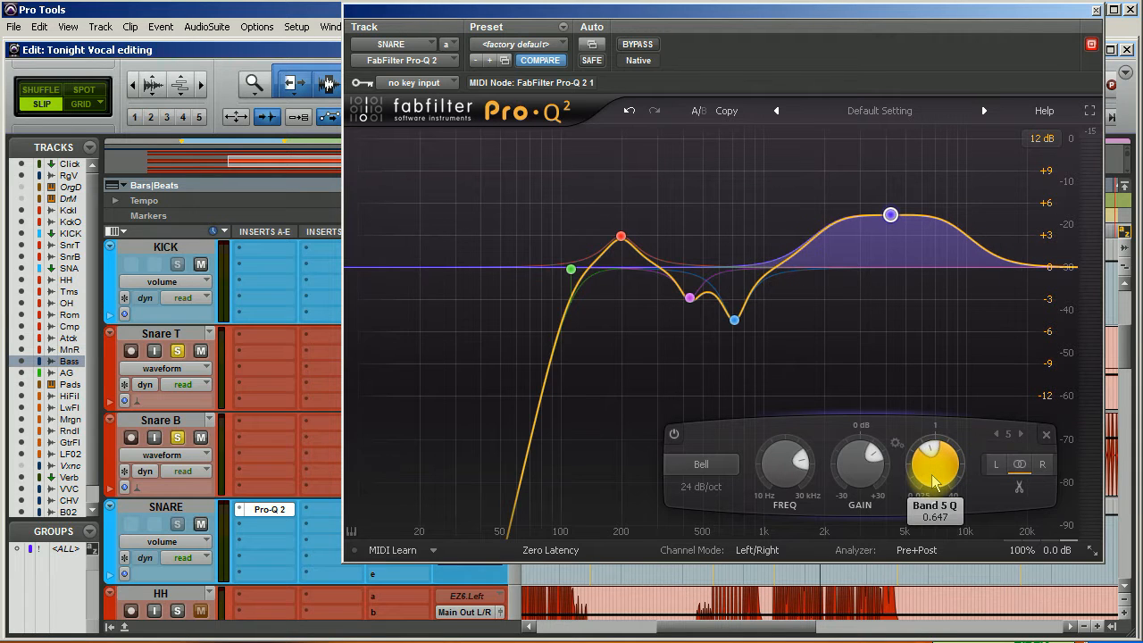
pyautogui.scroll(8, 932, 476)
pyautogui.moveTo(890, 215); pyautogui.dragTo(887, 236)
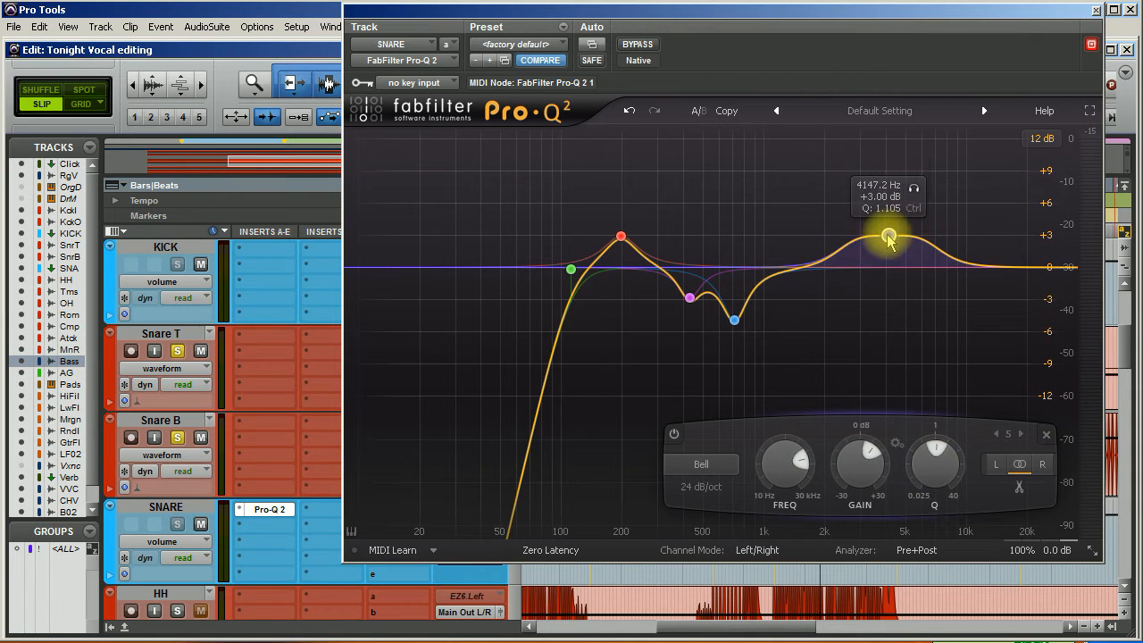
pyautogui.moveTo(886, 328); pyautogui.dragTo(896, 361)
pyautogui.moveTo(890, 242); pyautogui.dragTo(900, 267)
pyautogui.press('space')
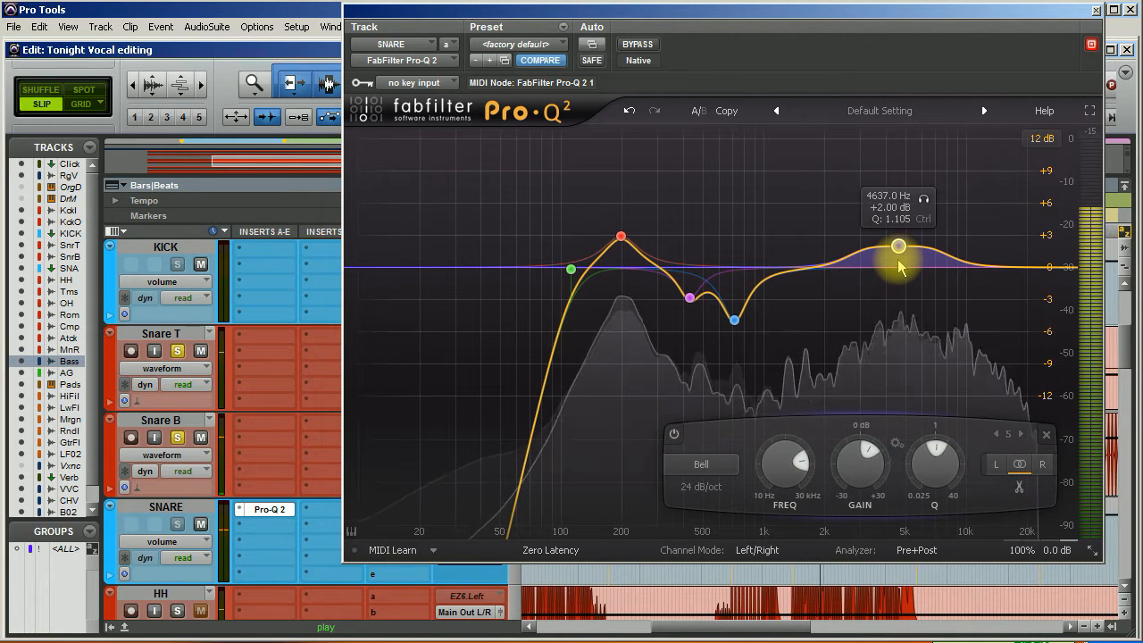
# Step: Raise the 4637 Hz band's gain to about 2.8 dB during playback, comparing the sound with the equalizer bypassed and leaving it bypassed
pyautogui.click(636, 44)
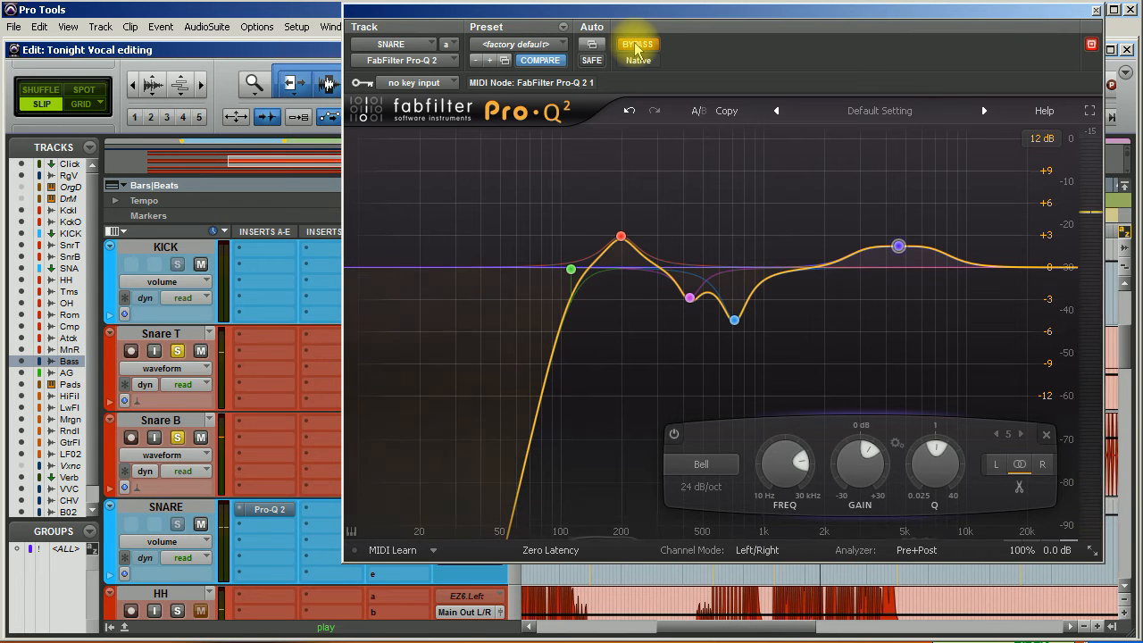
pyautogui.click(636, 46)
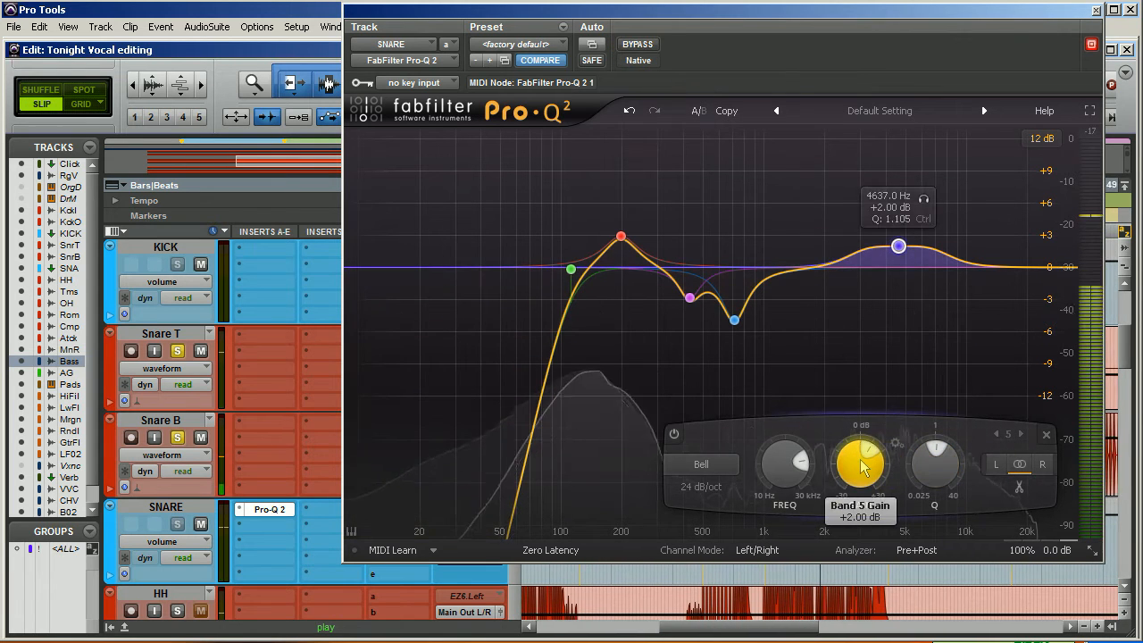
pyautogui.scroll(3, 861, 465)
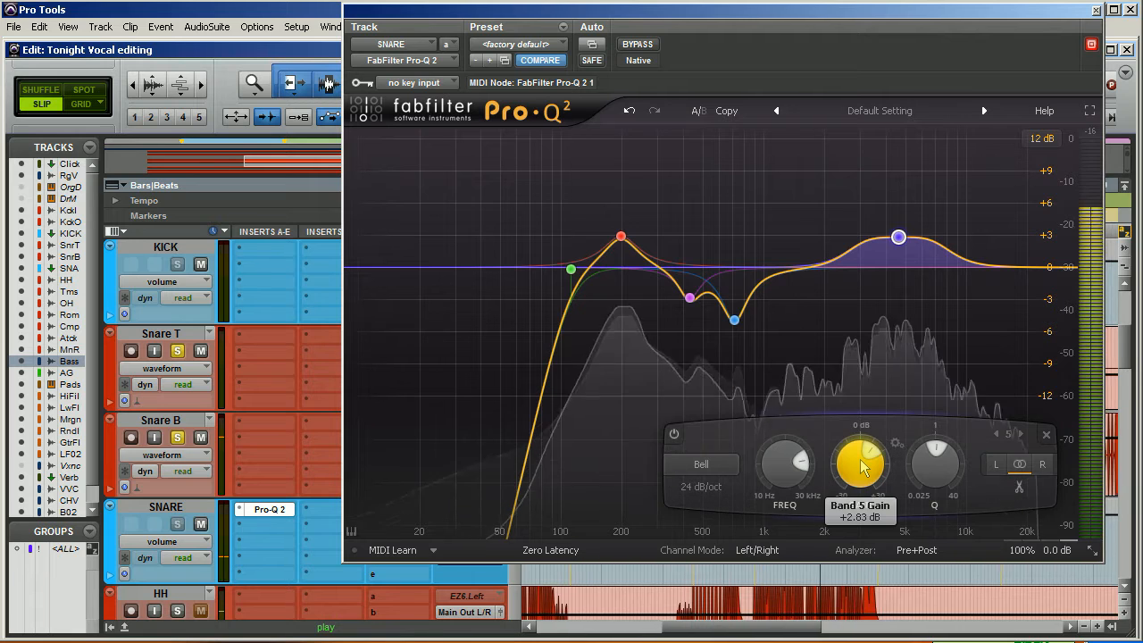
pyautogui.click(639, 49)
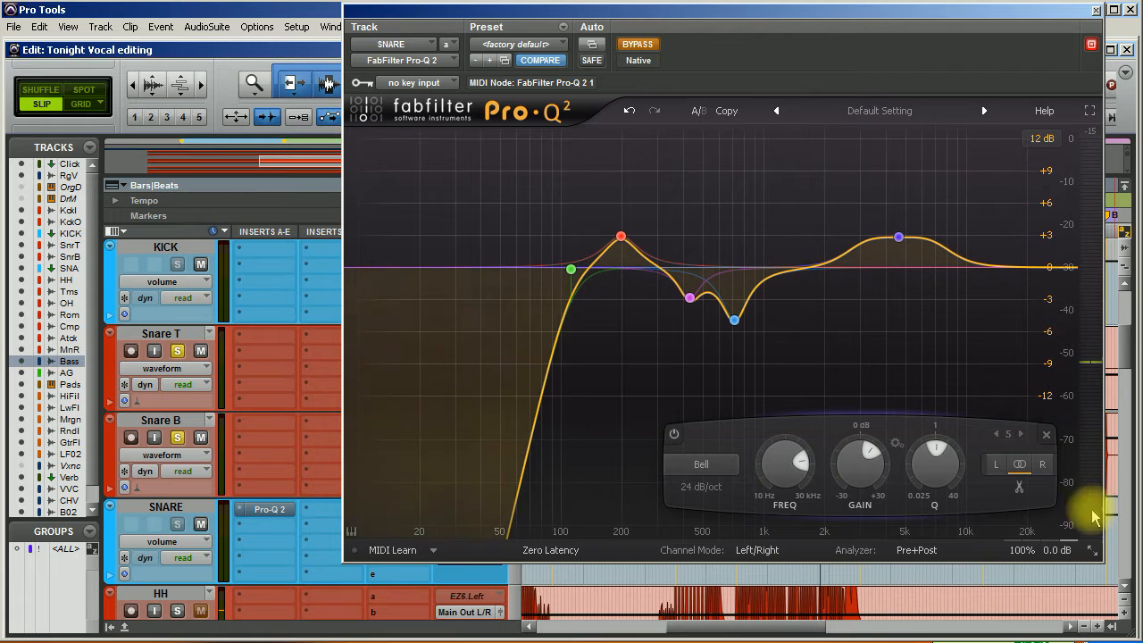
# Step: Add a flat bell band just below 2 kHz, play the snares with the equalizer switched back in, and close its window
pyautogui.moveTo(1046, 541)
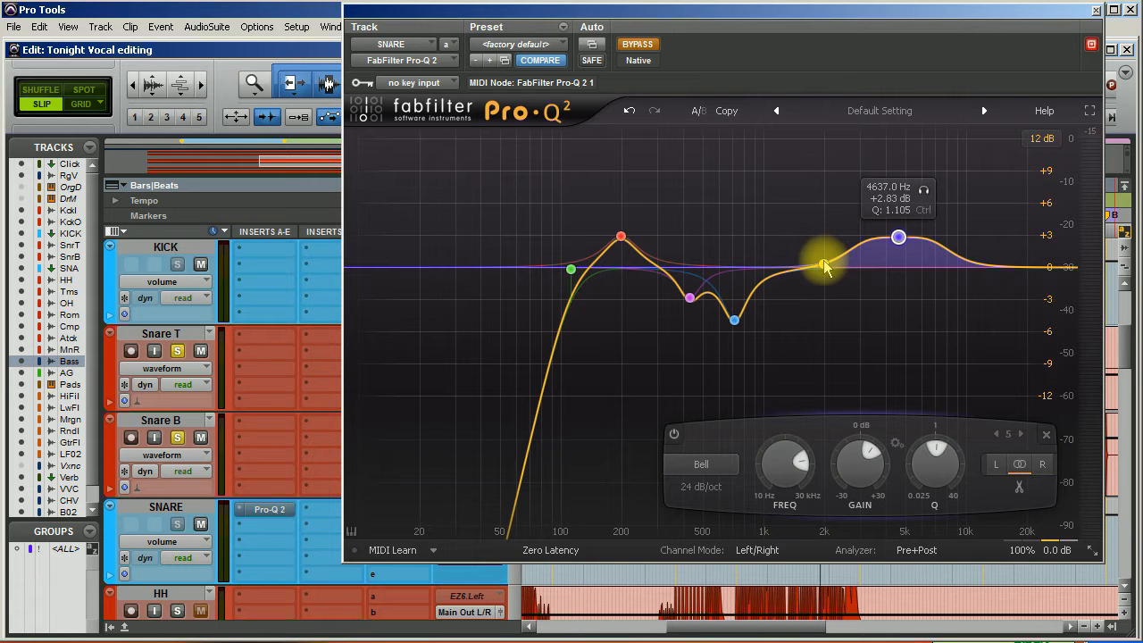
pyautogui.moveTo(823, 270)
pyautogui.mouseDown()
pyautogui.moveTo(818, 261)
pyautogui.moveTo(844, 251)
pyautogui.moveTo(825, 273)
pyautogui.mouseUp()
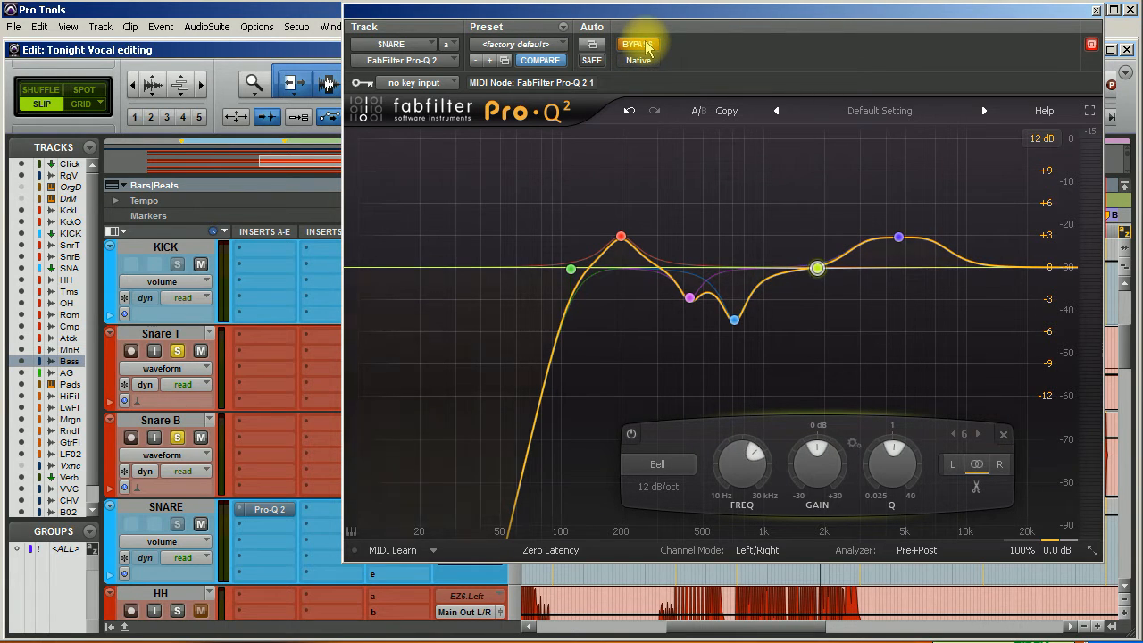
pyautogui.press('space')
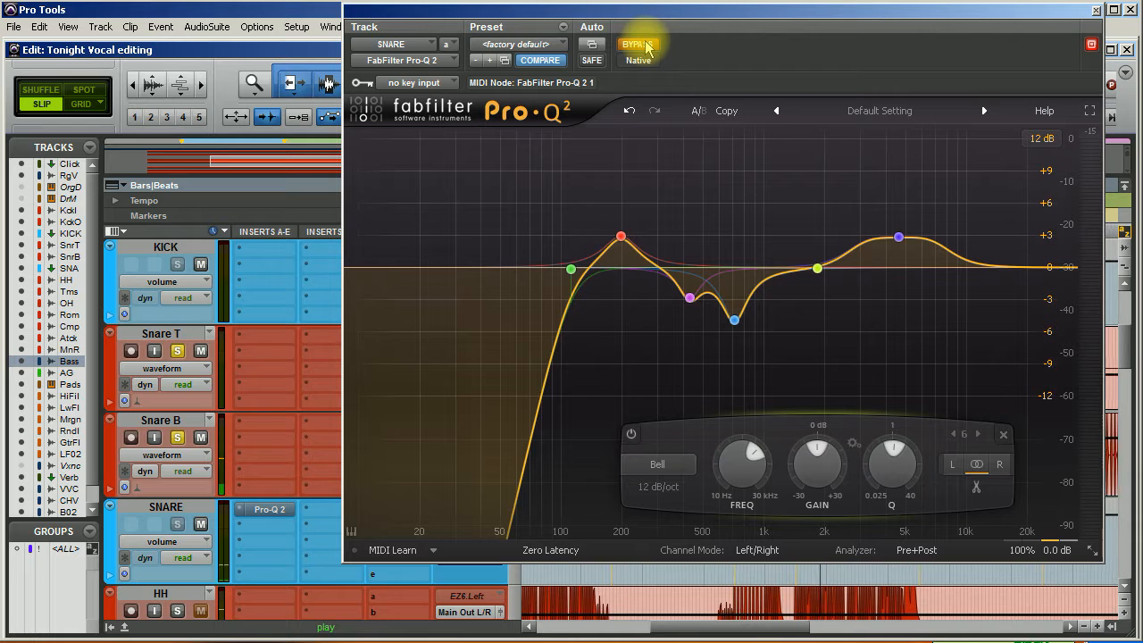
pyautogui.click(647, 47)
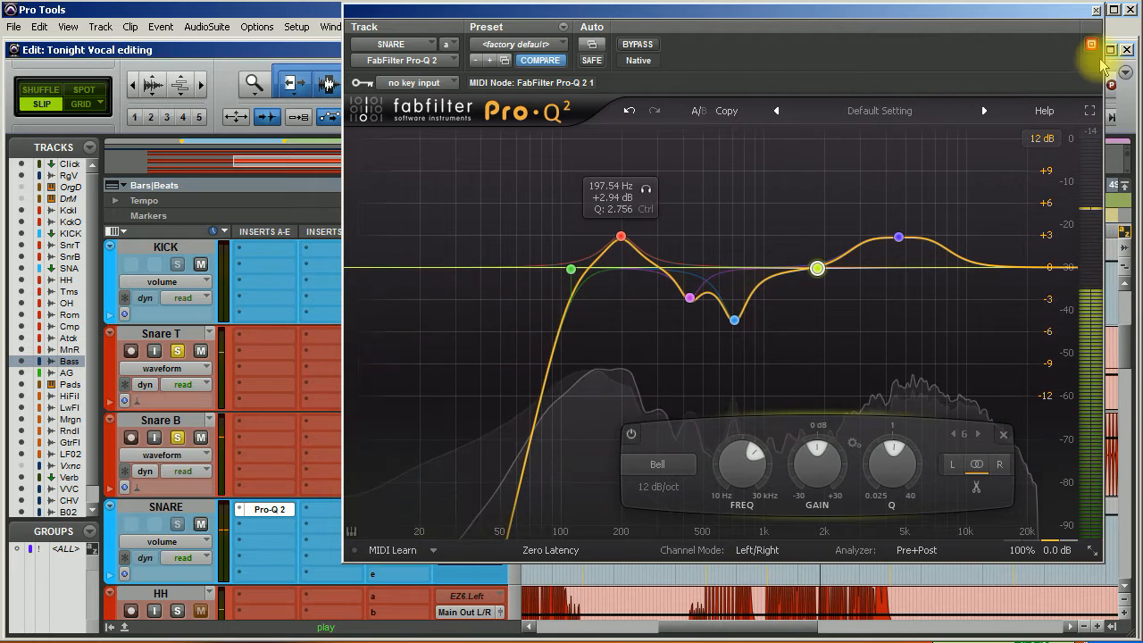
pyautogui.click(1095, 10)
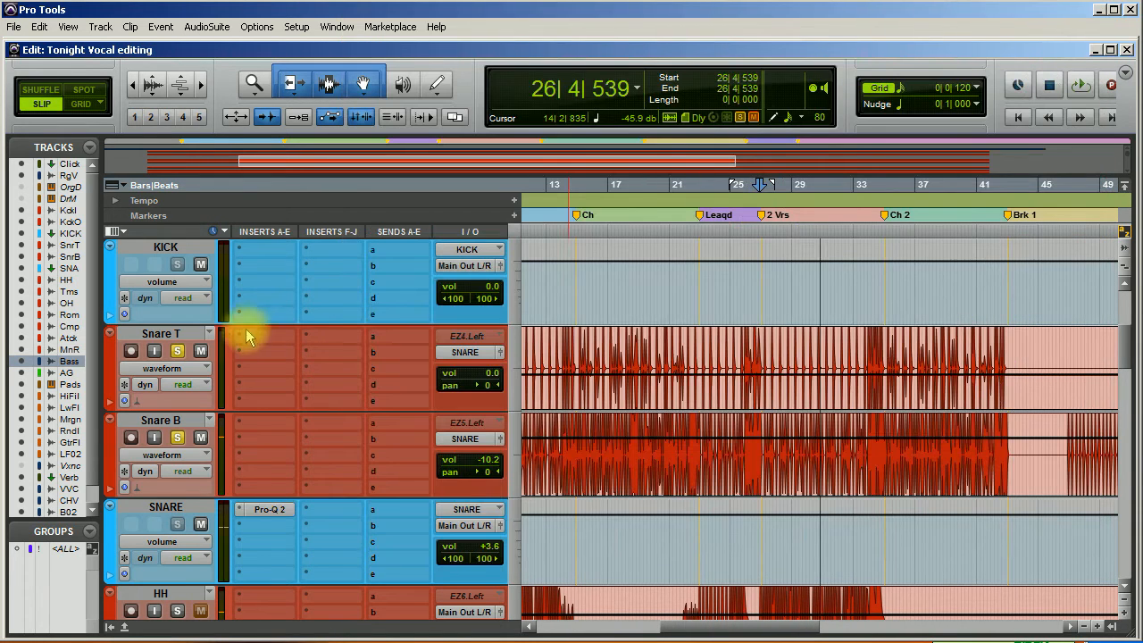
# Step: Unsolo the Snare T and Snare B tracks and reset the SNARE track's volume to 0.0
pyautogui.click(481, 549)
pyautogui.keyDown('alt'); pyautogui.click(481, 548); pyautogui.keyUp('alt')
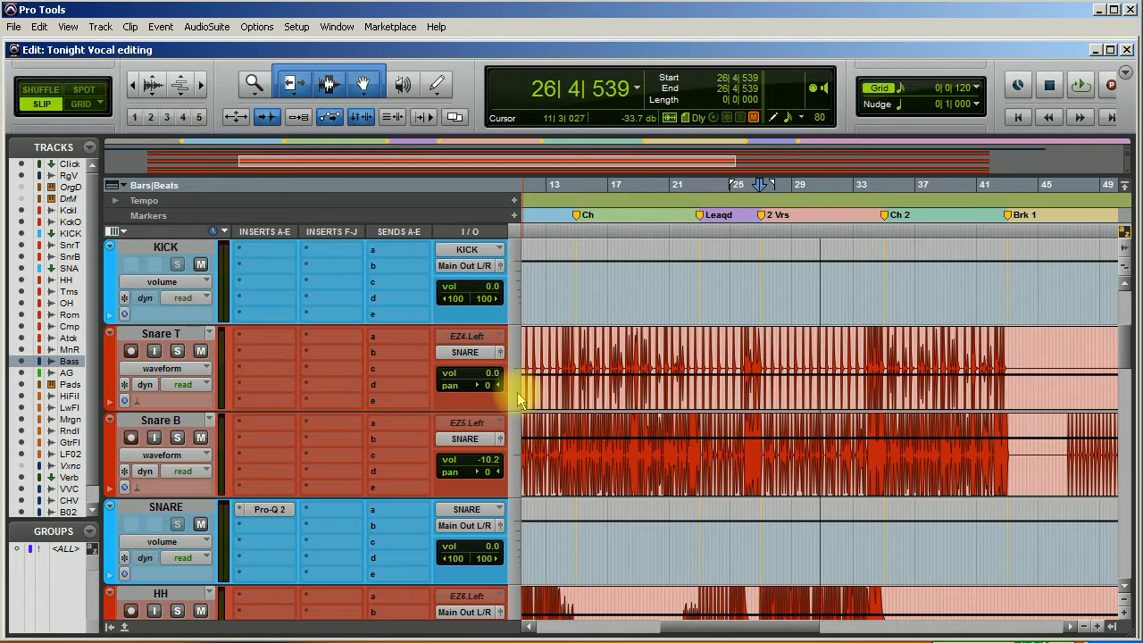
pyautogui.scroll(-3, 513, 411)
pyautogui.scroll(3, 512, 410)
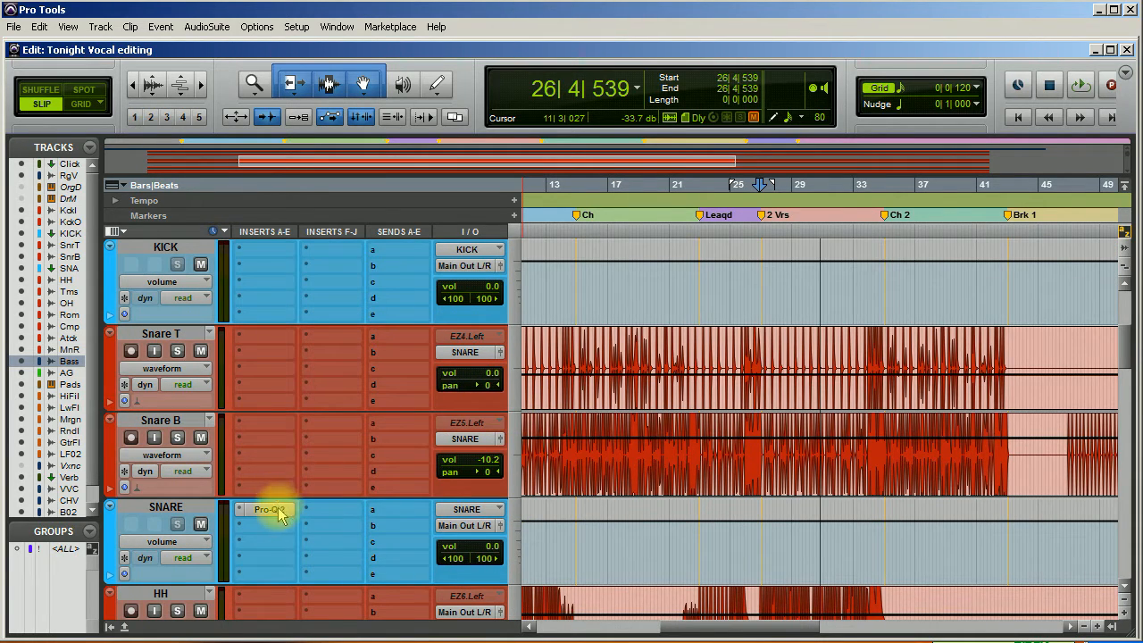
# Step: Play the full mix while repeatedly bypassing and re-enabling the SNARE track's Pro-Q 2 to compare the sound
pyautogui.press('space')
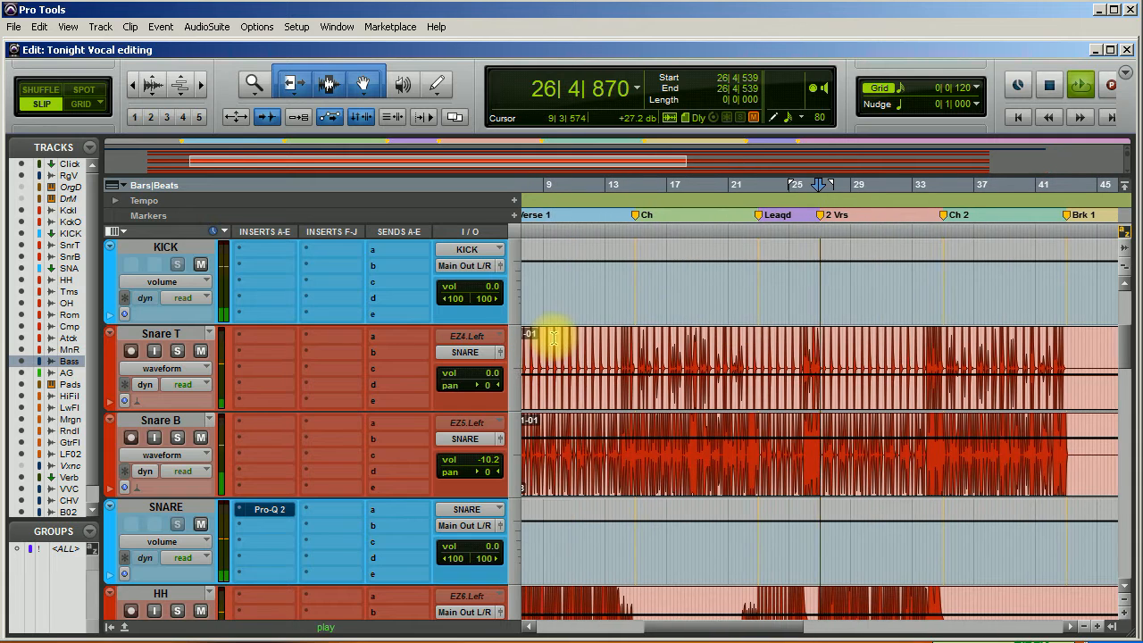
pyautogui.keyDown('ctrl'); pyautogui.click(275, 509); pyautogui.keyUp('ctrl')
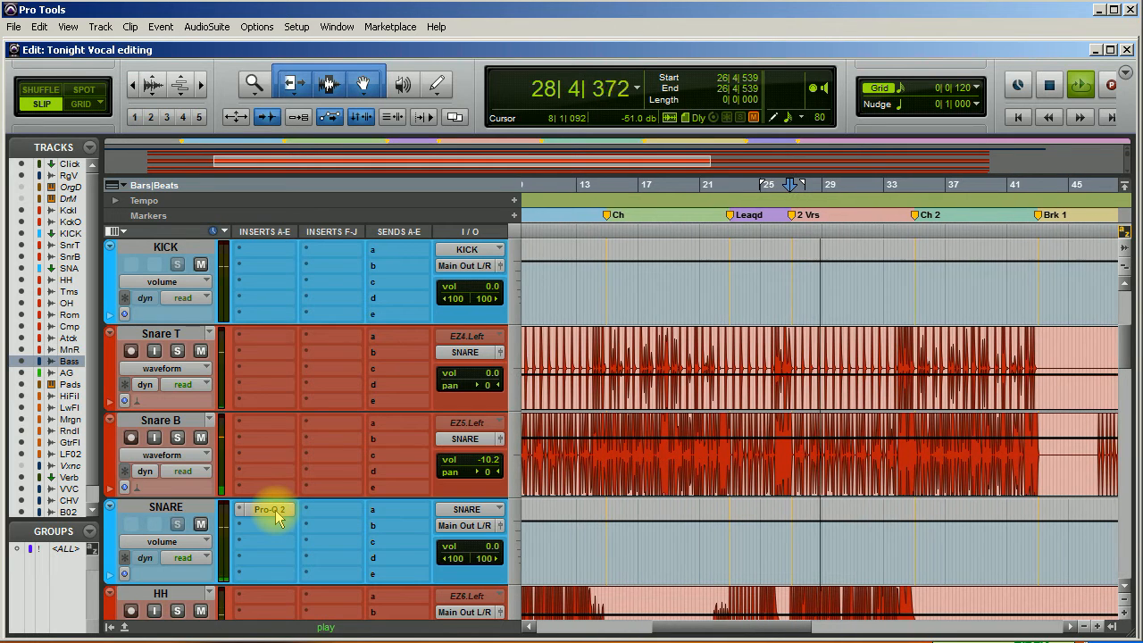
pyautogui.keyDown('ctrl'); pyautogui.click(275, 510); pyautogui.keyUp('ctrl')
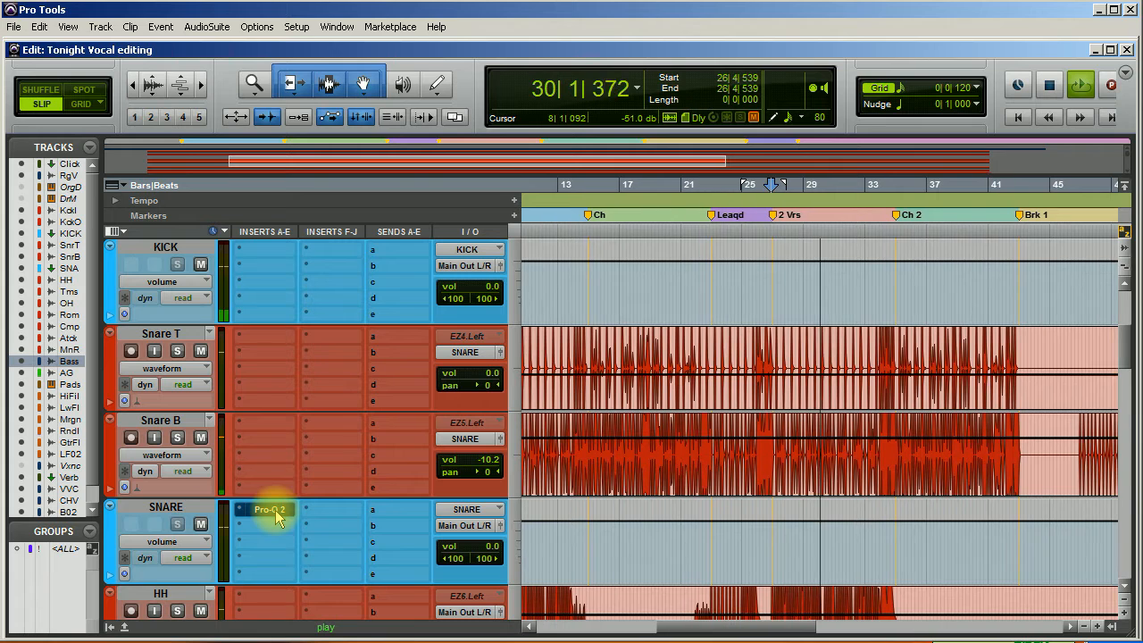
pyautogui.keyDown('ctrl'); pyautogui.click(275, 510); pyautogui.keyUp('ctrl')
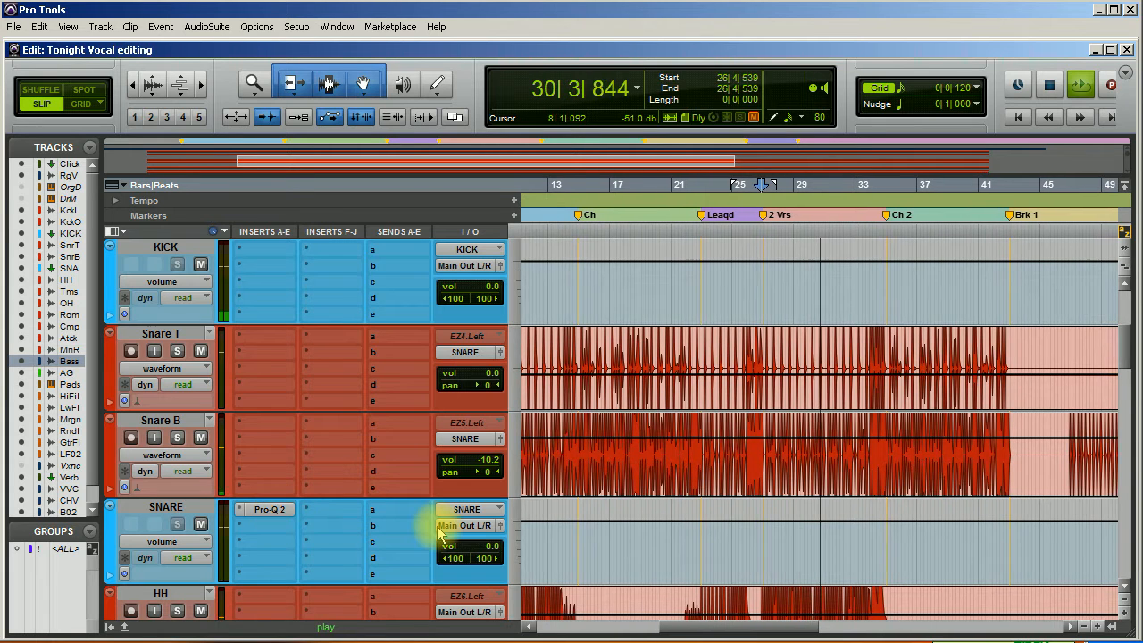
pyautogui.keyDown('ctrl'); pyautogui.click(268, 509); pyautogui.keyUp('ctrl')
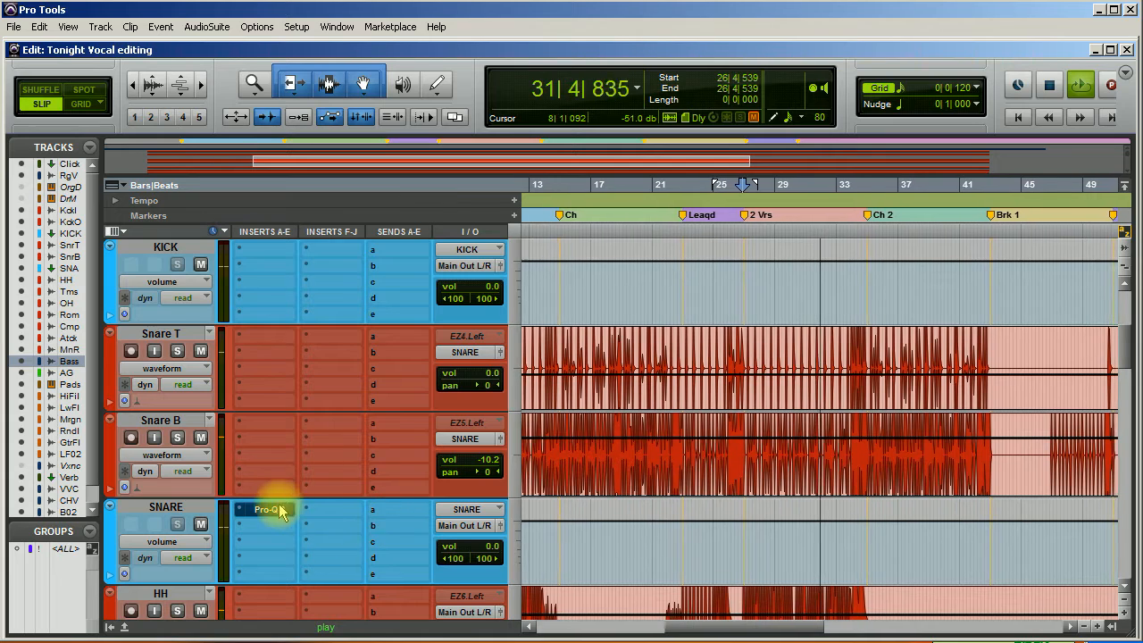
pyautogui.keyDown('ctrl'); pyautogui.click(275, 510); pyautogui.keyUp('ctrl')
pyautogui.press('space')
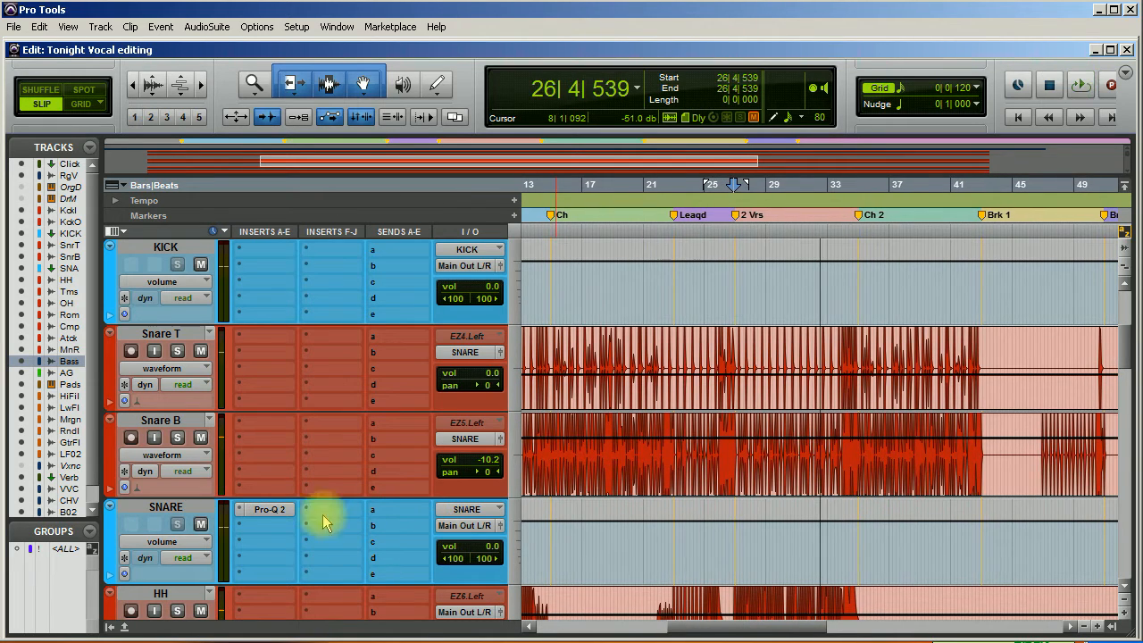
# Step: Solo the Bass track, play it from bar 16, and raise its volume to -3.2 dB
pyautogui.scroll(-10, 429, 478)
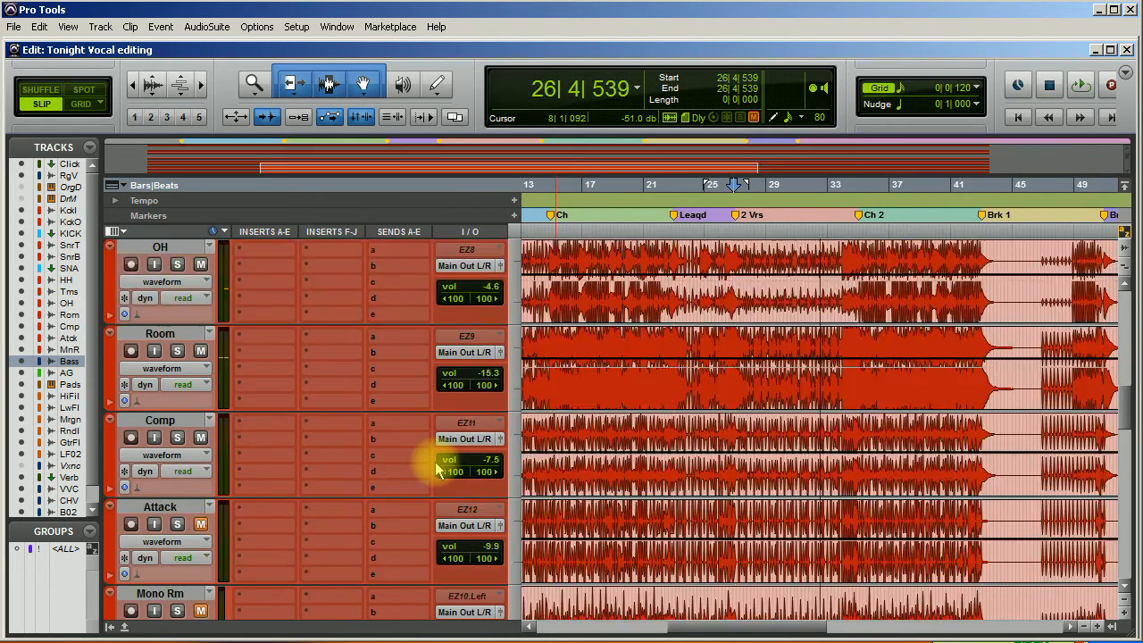
pyautogui.scroll(5, 435, 473)
pyautogui.scroll(-3, 434, 474)
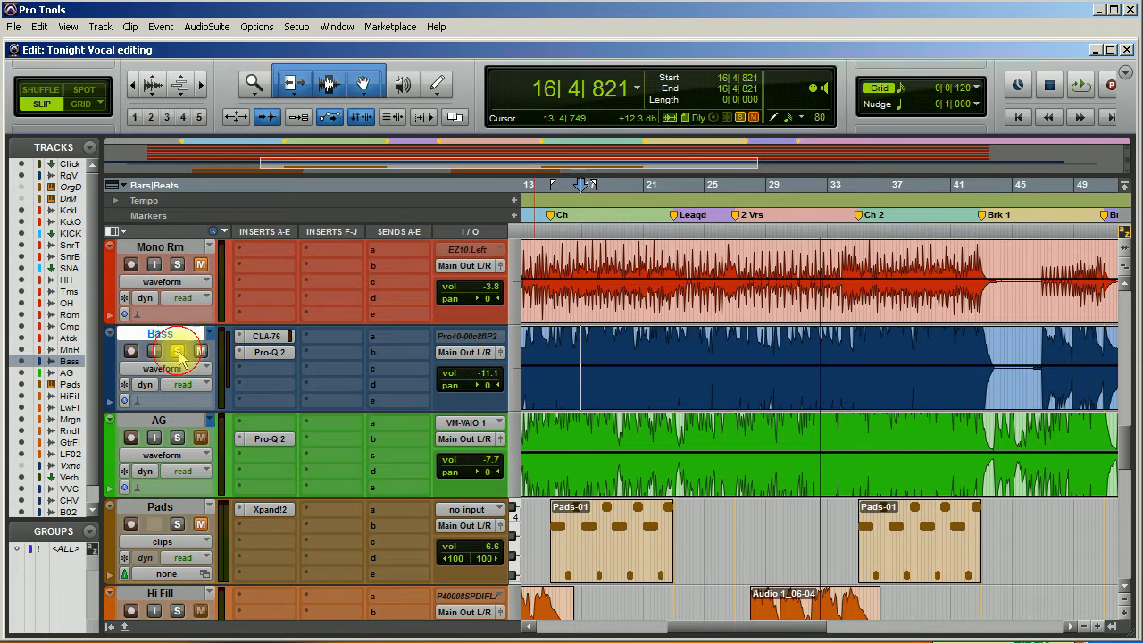
pyautogui.press('space')
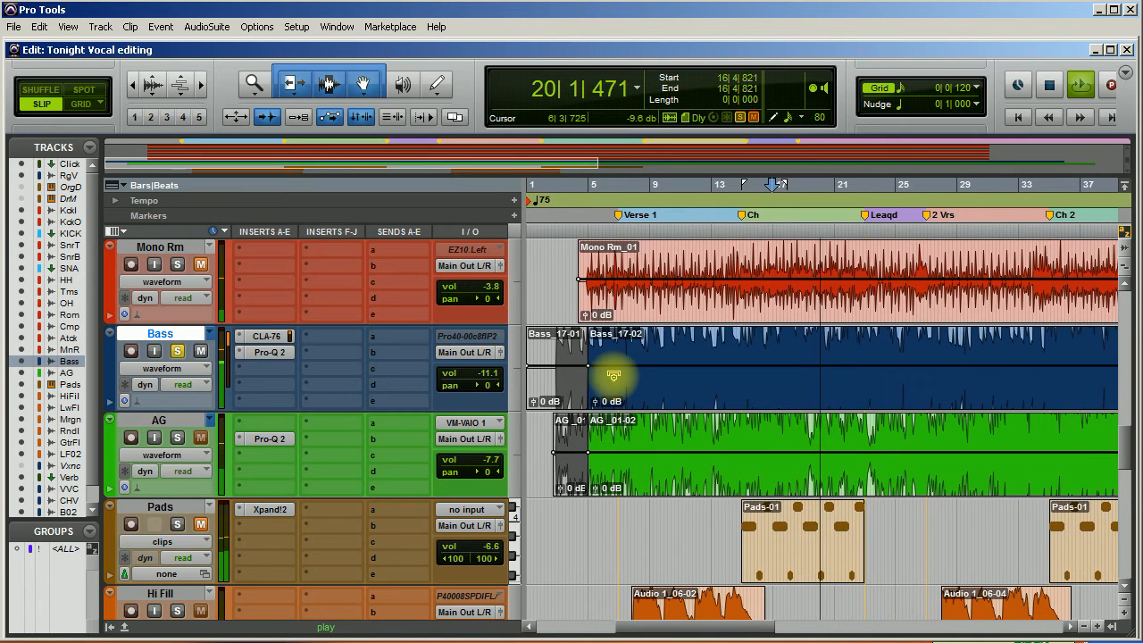
pyautogui.moveTo(471, 383); pyautogui.dragTo(470, 375)
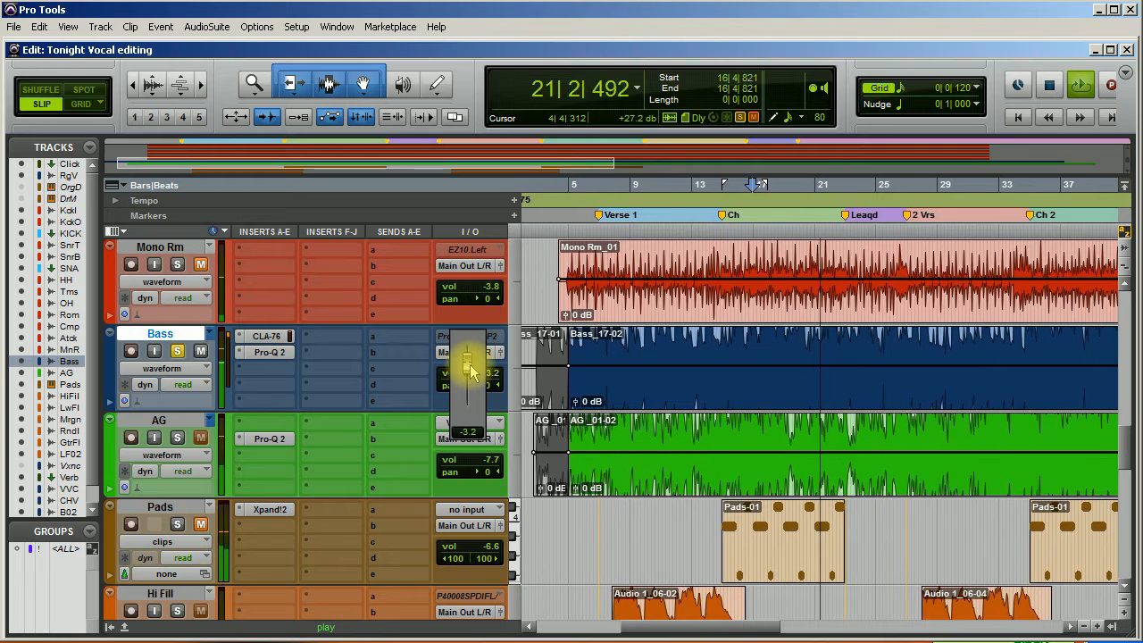
pyautogui.moveTo(468, 366); pyautogui.dragTo(468, 366)
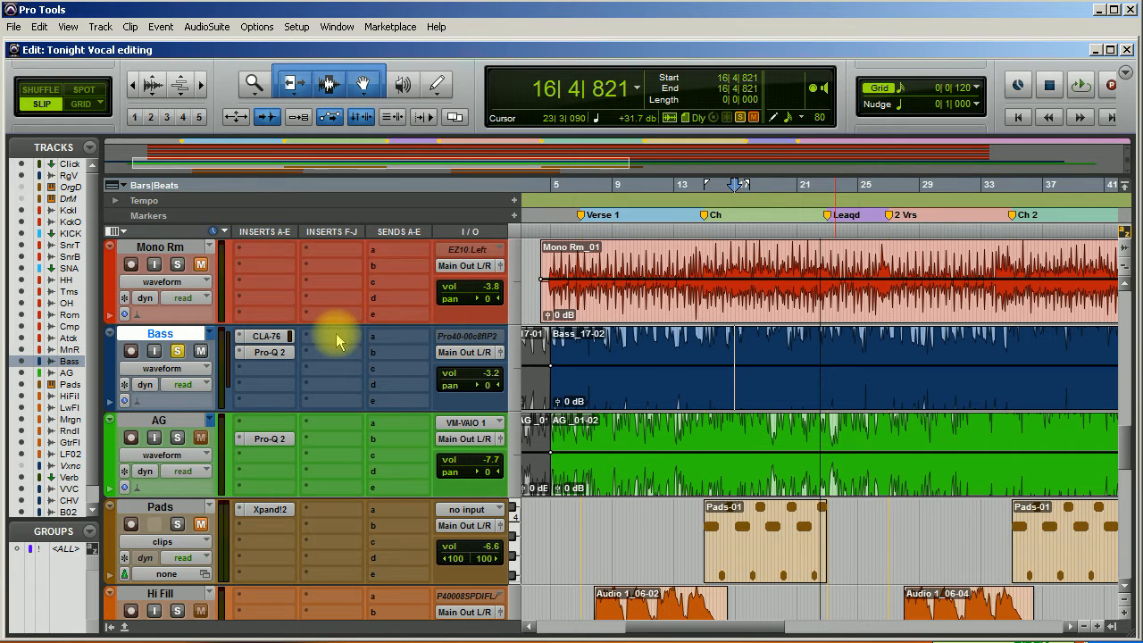
# Step: Add a 12 dB/oct low cut at about 53 Hz in the Bass track's Pro-Q 2, auditioning the removed lows in isolation
pyautogui.click(270, 352)
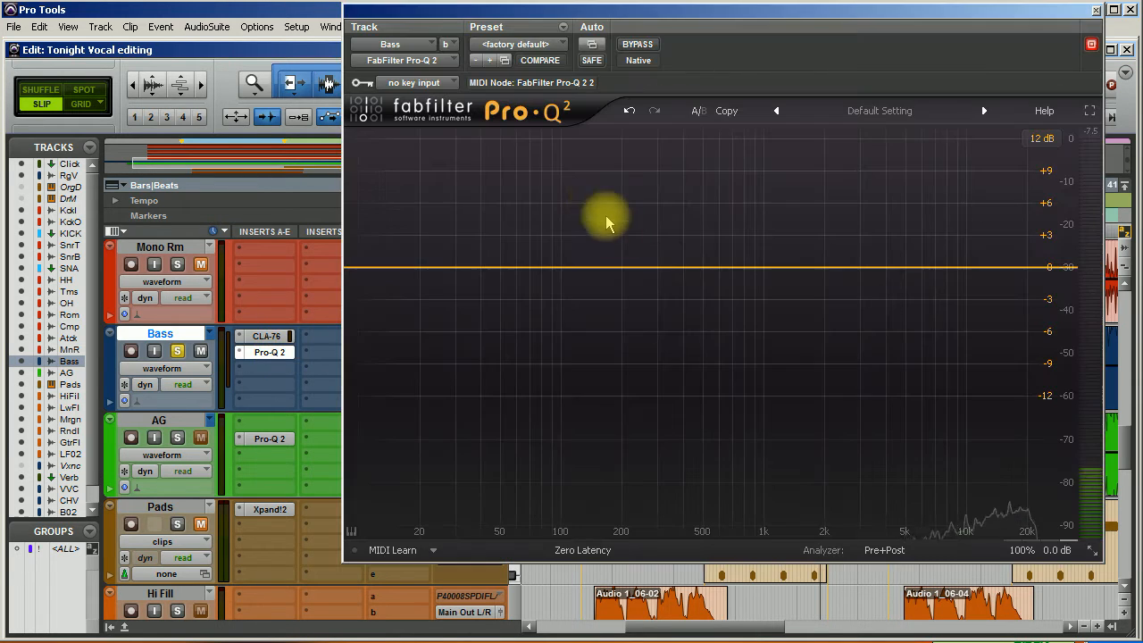
pyautogui.click(367, 266)
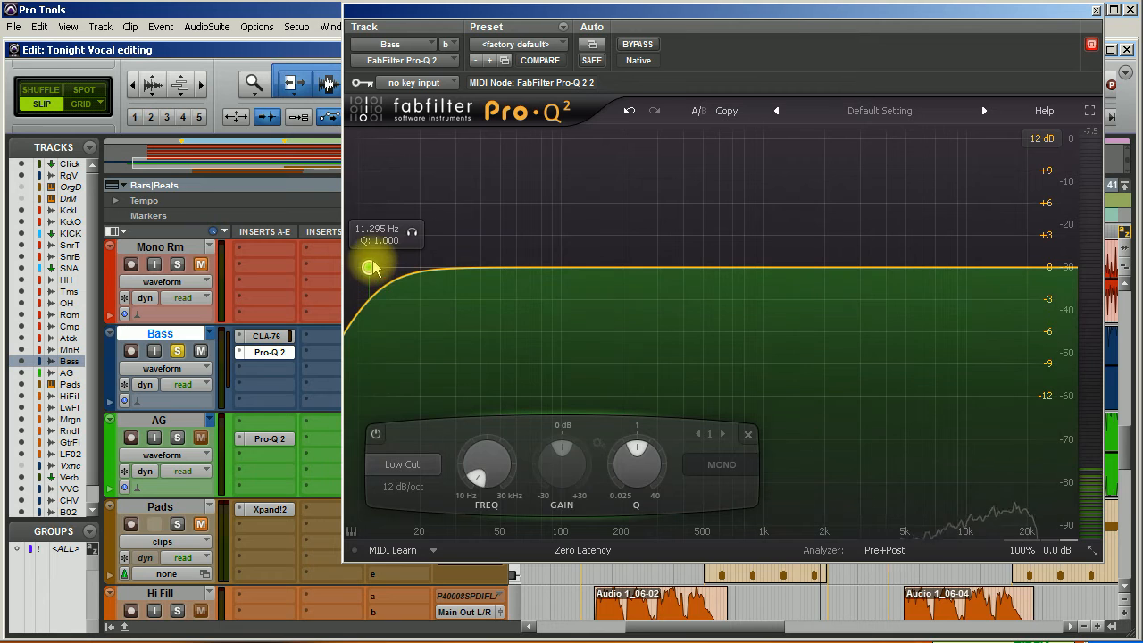
pyautogui.press('space')
pyautogui.moveTo(372, 268); pyautogui.dragTo(529, 236)
pyautogui.click(532, 232)
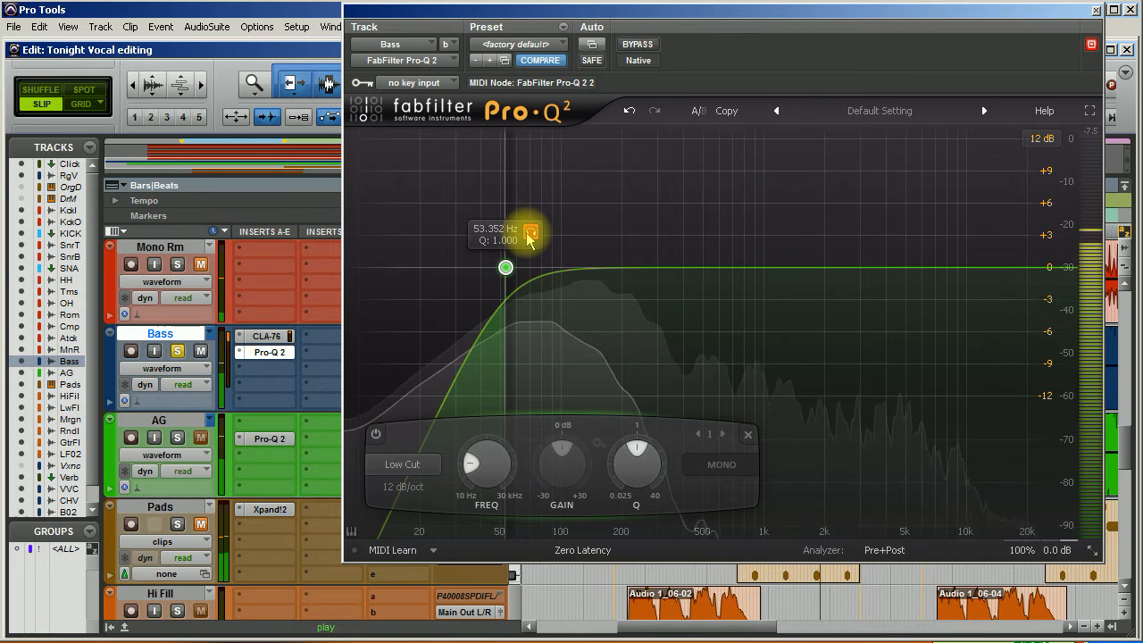
pyautogui.moveTo(529, 236); pyautogui.dragTo(526, 236)
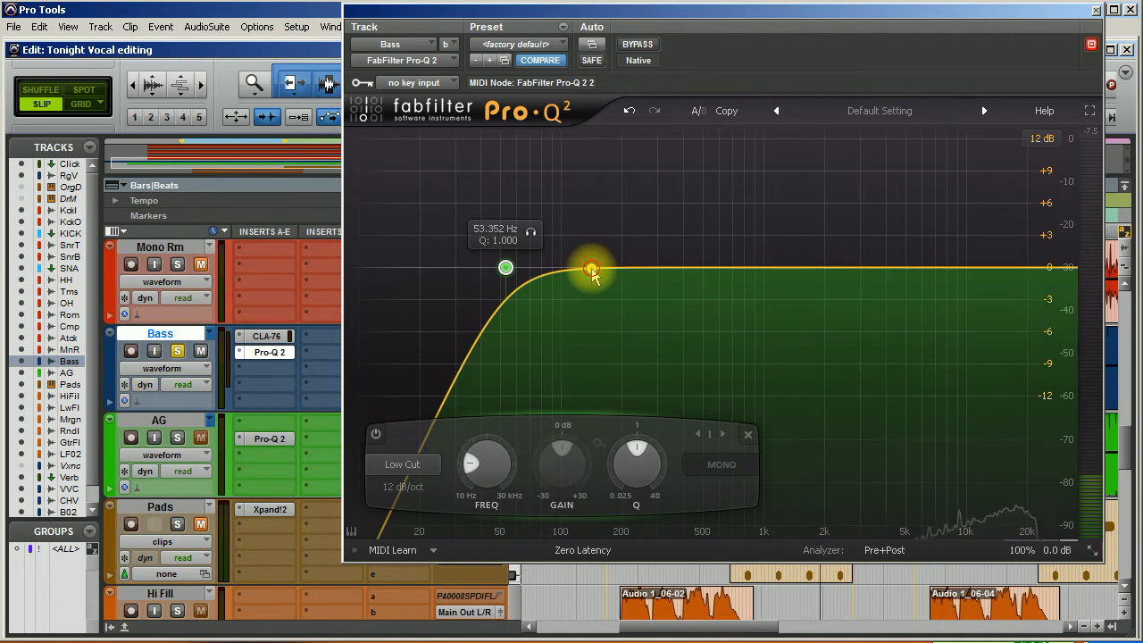
# Step: Add a narrow bell band to the bass with a Q of about 11, boosted about 6.7 dB at about 165 Hz
pyautogui.click(591, 268)
pyautogui.scroll(5, 677, 466)
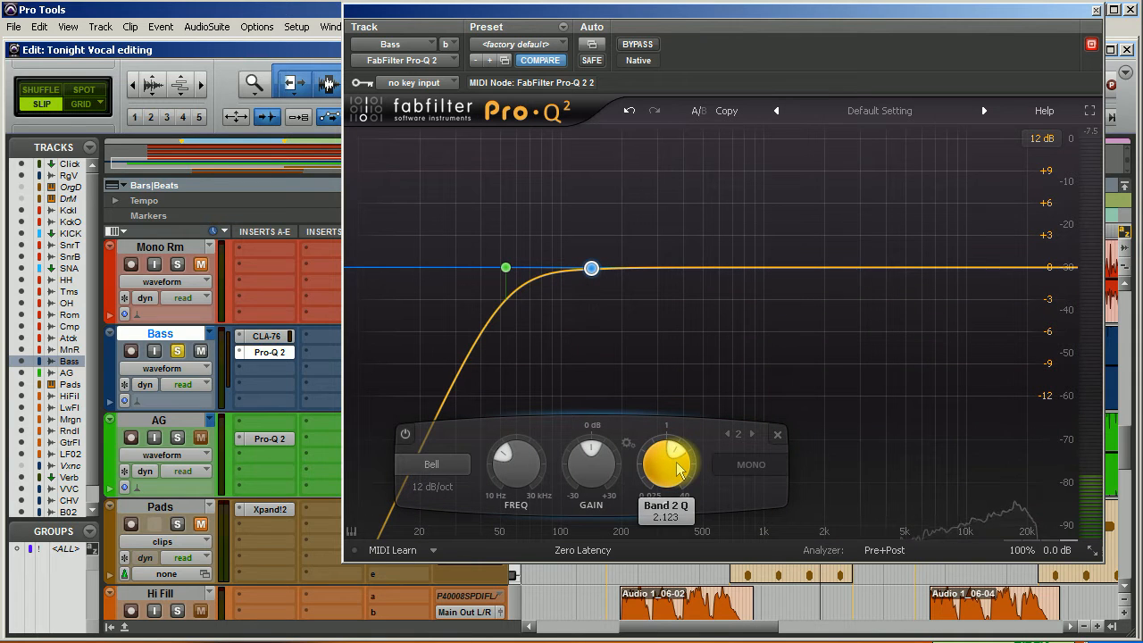
pyautogui.scroll(2, 677, 466)
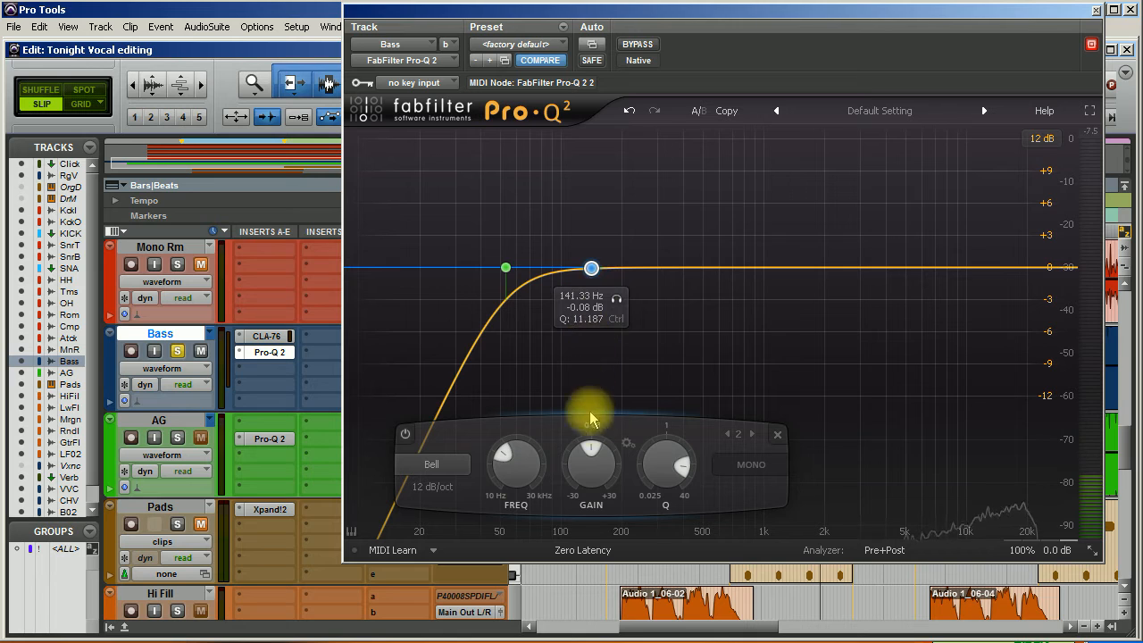
pyautogui.scroll(2, 589, 473)
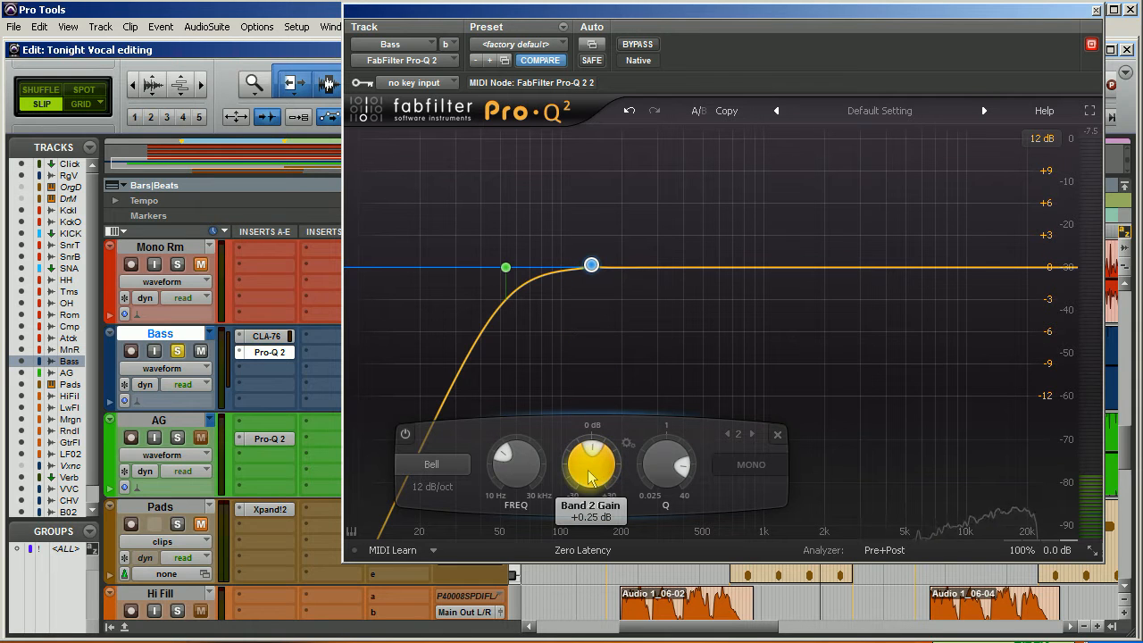
pyautogui.moveTo(591, 266); pyautogui.dragTo(604, 196)
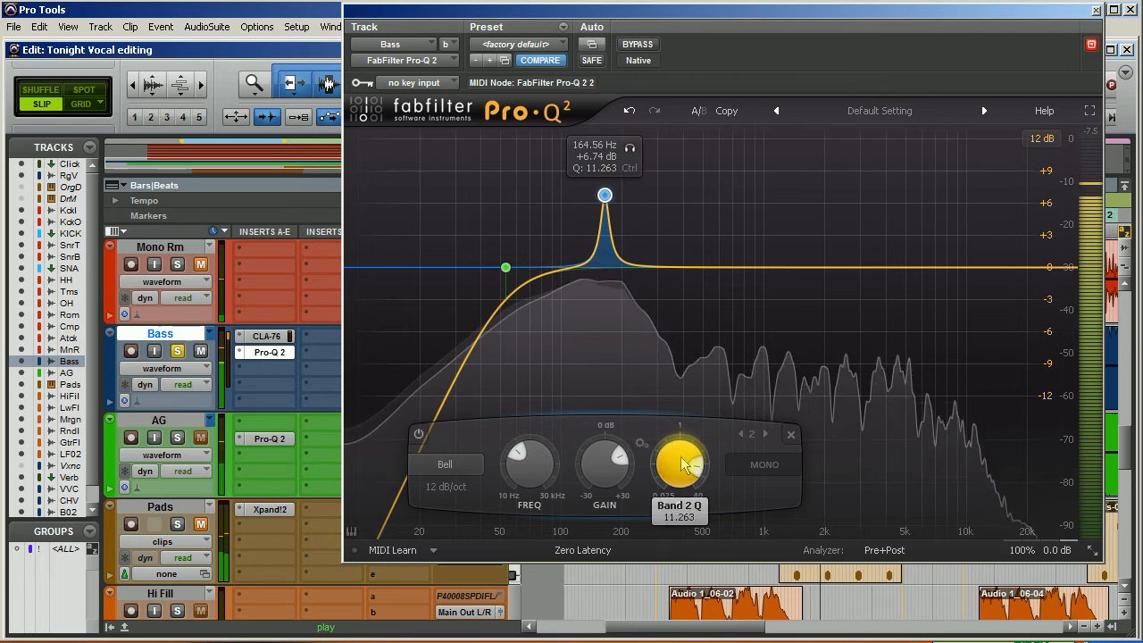
# Step: Widen the bass bell's Q to about 6.4, boost it about 10.7 dB at about 132 Hz, and audition the band in isolation
pyautogui.scroll(-4, 683, 456)
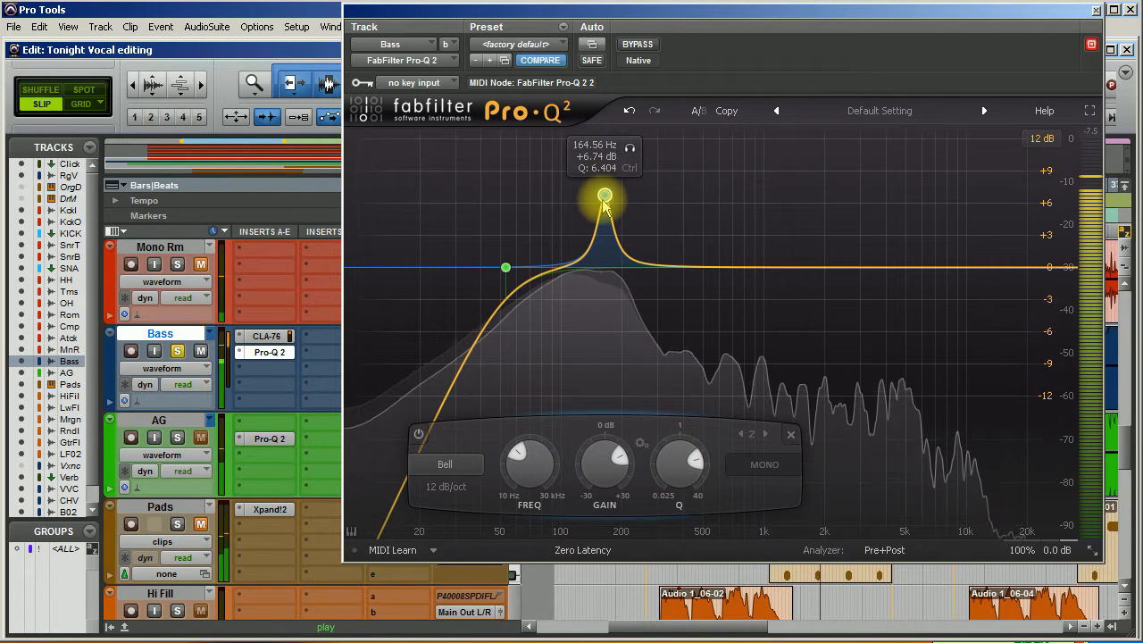
pyautogui.moveTo(605, 195); pyautogui.dragTo(585, 156)
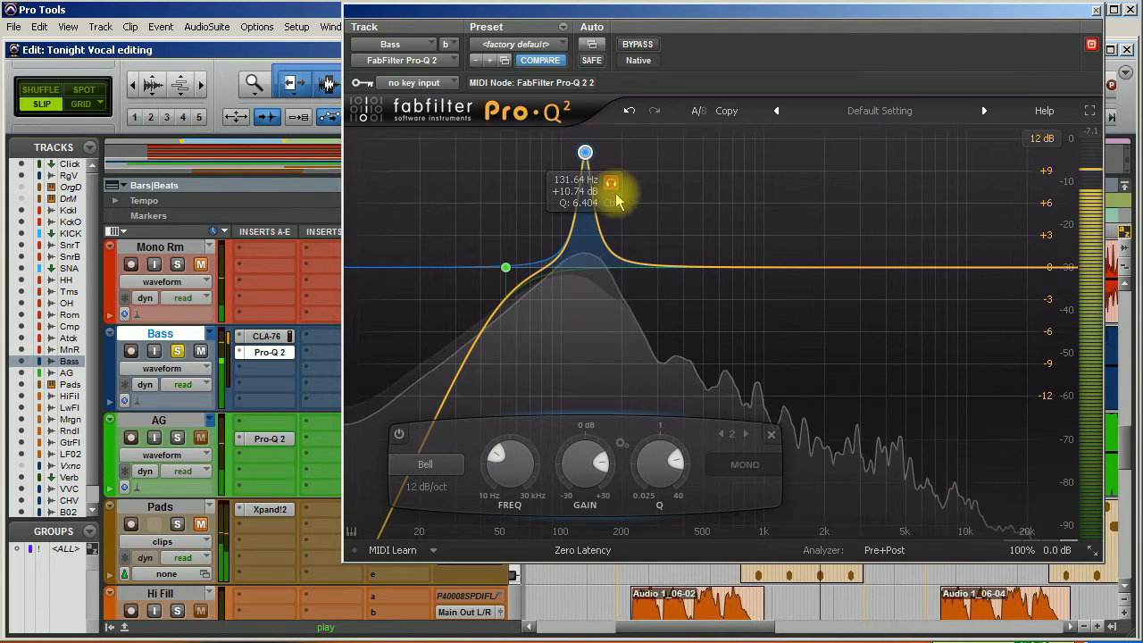
pyautogui.click(612, 184)
pyautogui.moveTo(613, 191); pyautogui.dragTo(613, 191)
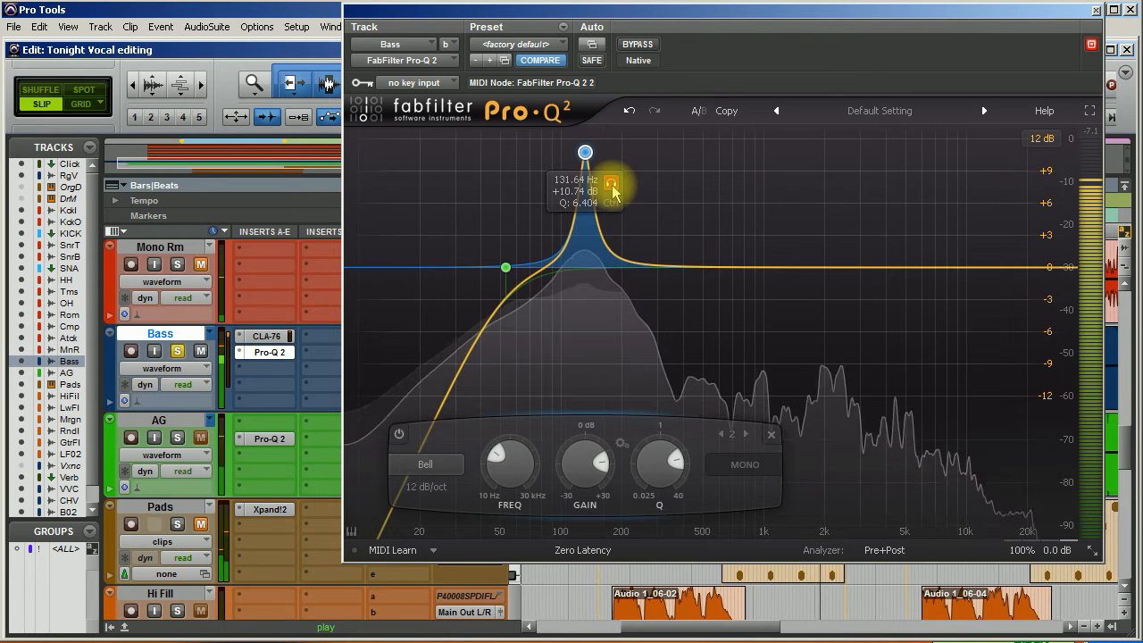
pyautogui.moveTo(612, 192); pyautogui.dragTo(612, 191)
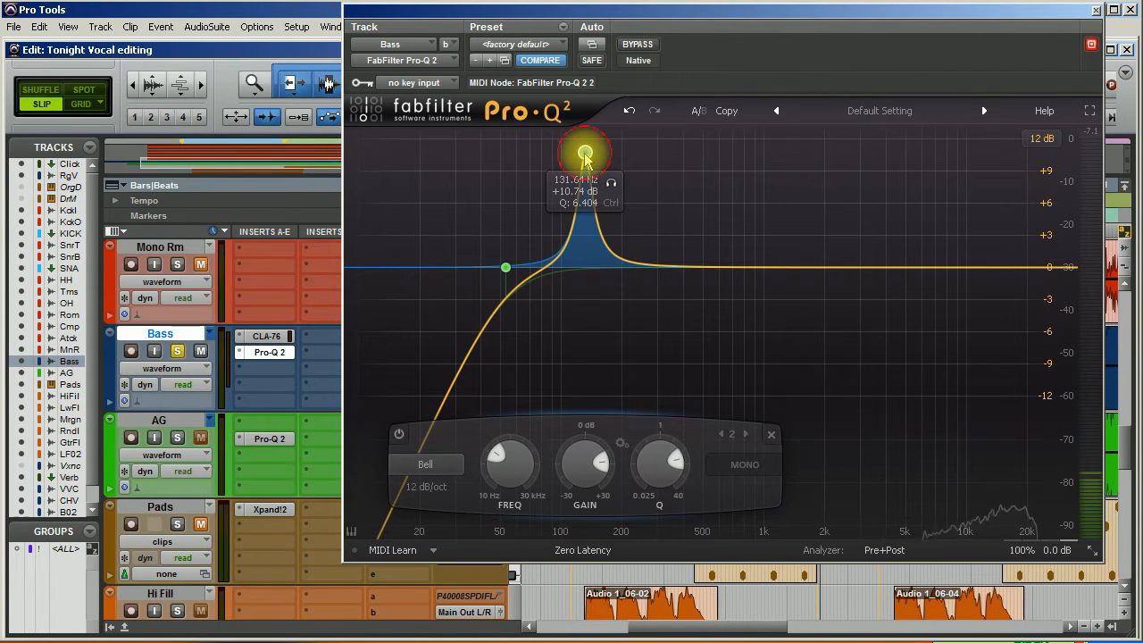
# Step: Sweep the boosted bass bell up to about 186 Hz during playback and bring it back to about 130 Hz at 10.9 dB
pyautogui.moveTo(585, 153); pyautogui.dragTo(616, 156)
pyautogui.press('space')
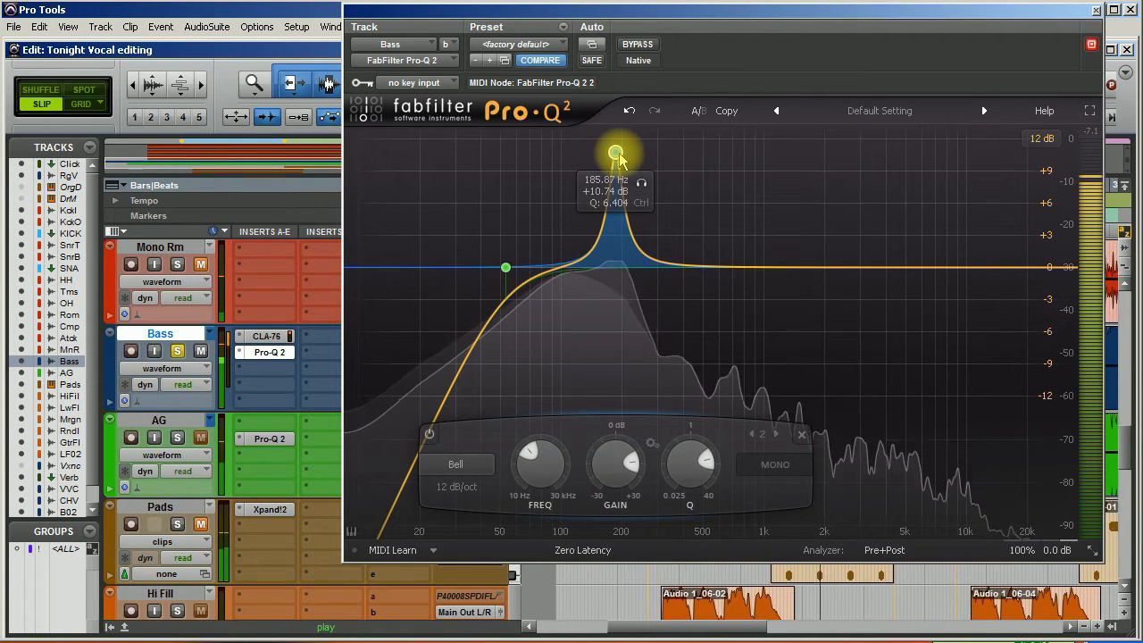
pyautogui.moveTo(618, 155); pyautogui.dragTo(588, 158)
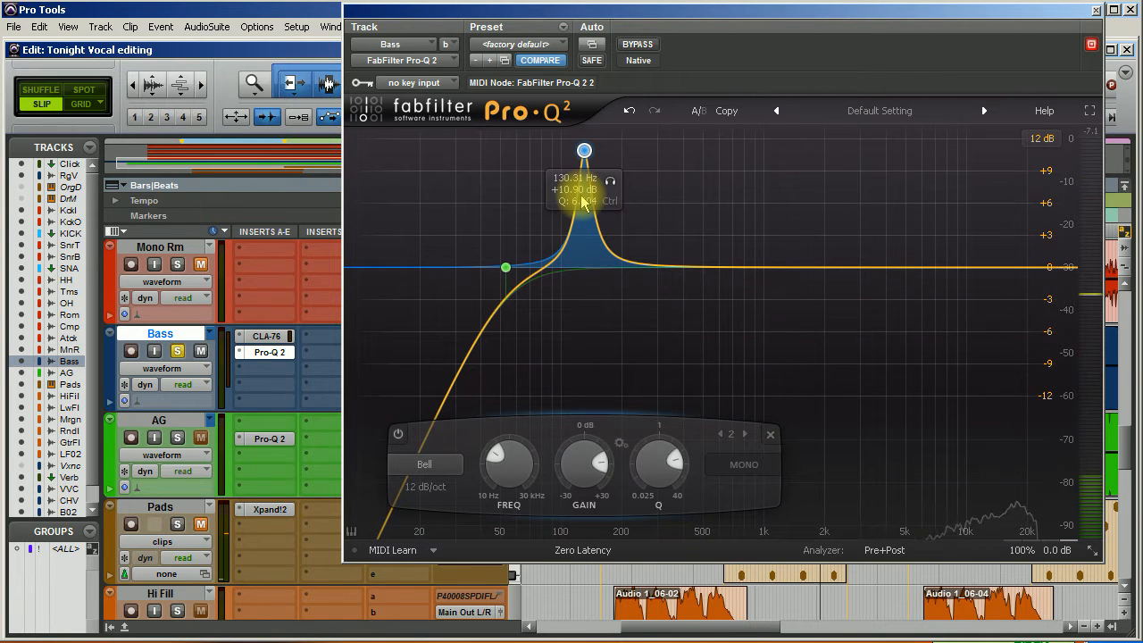
# Step: Swing the bass bell's gain at about 130 Hz between boost and cut during playback, settling on a 4 dB cut
pyautogui.moveTo(582, 452); pyautogui.dragTo(582, 461)
pyautogui.scroll(-6, 582, 460)
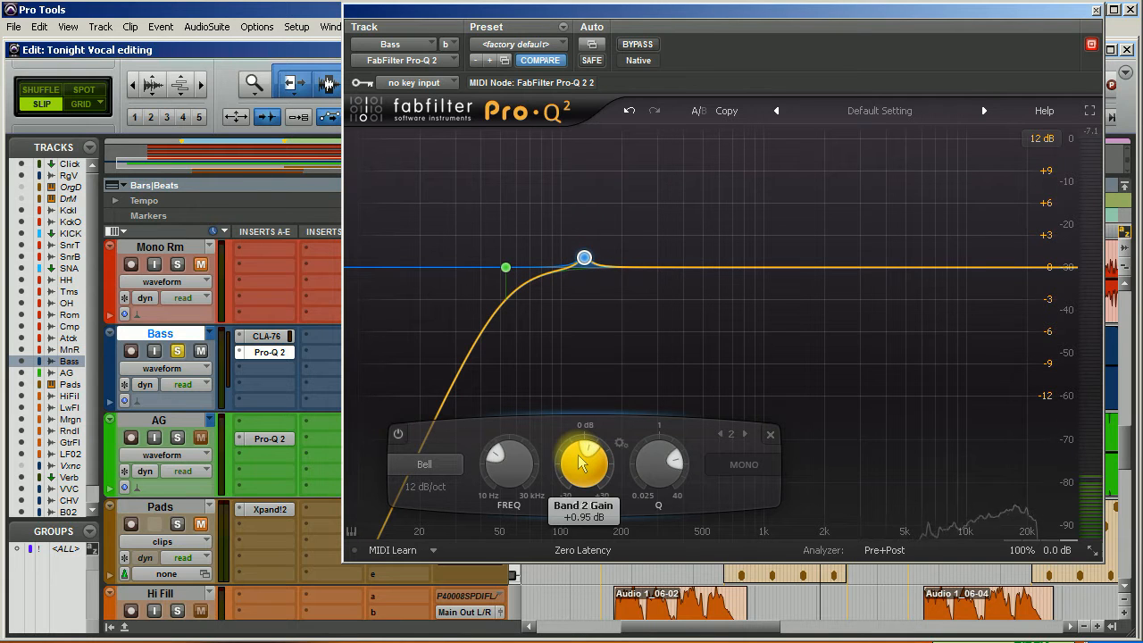
pyautogui.scroll(5, 582, 462)
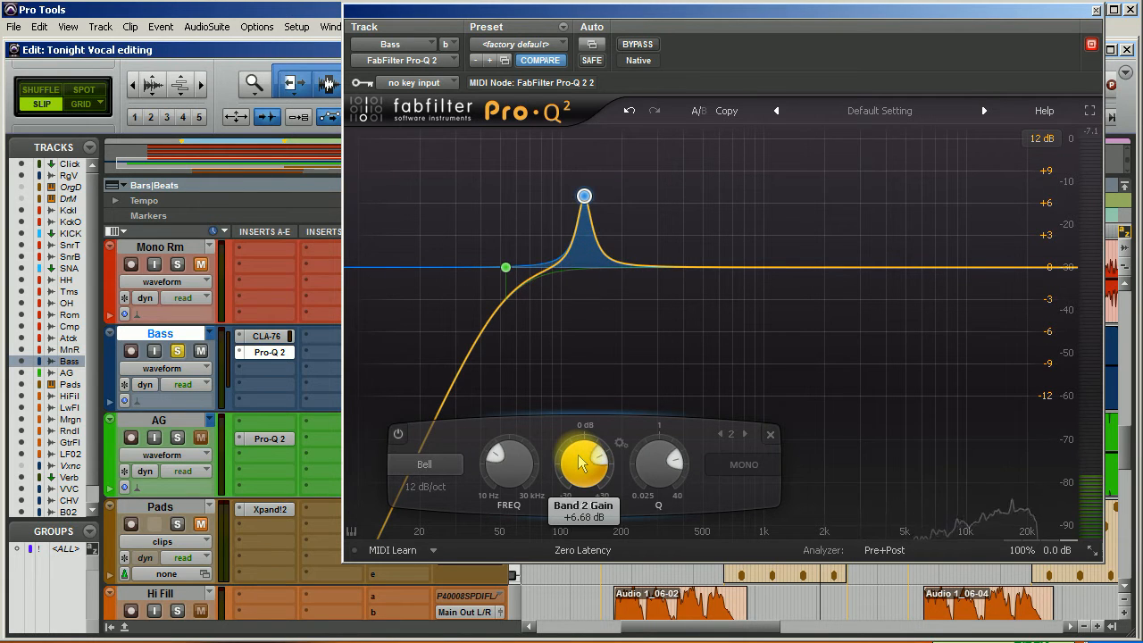
pyautogui.press('space')
pyautogui.scroll(-4, 579, 462)
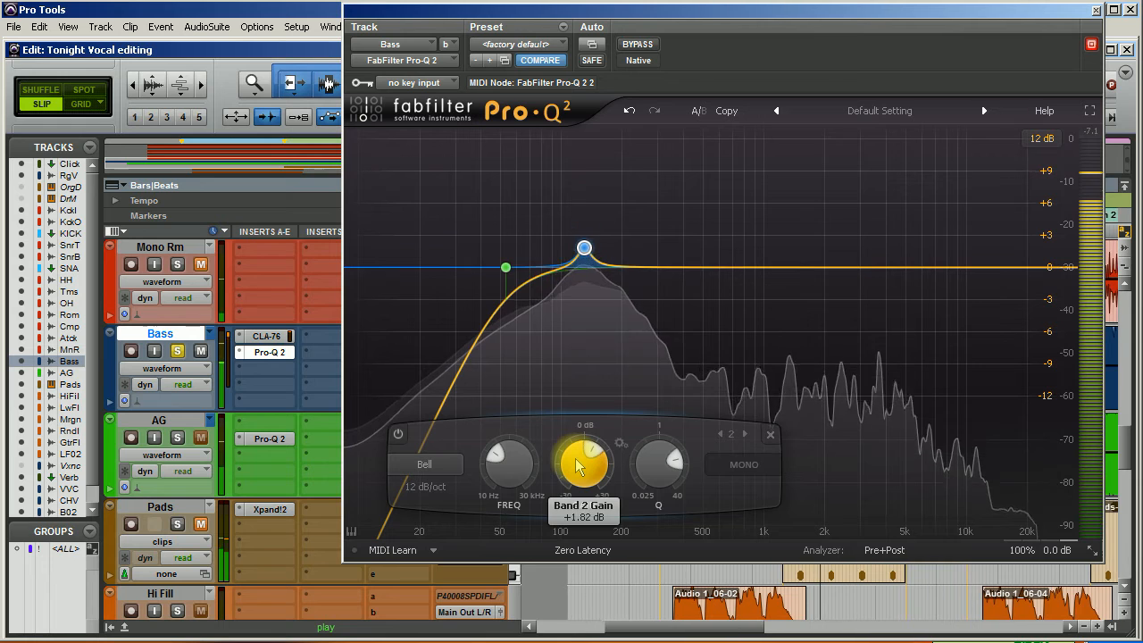
pyautogui.scroll(-4, 579, 465)
pyautogui.scroll(-4, 568, 471)
# Step: Set the 130 Hz bass cut's Q to about 6 and compare the sound with the equalizer bypassed and re-enabled
pyautogui.scroll(1, 565, 473)
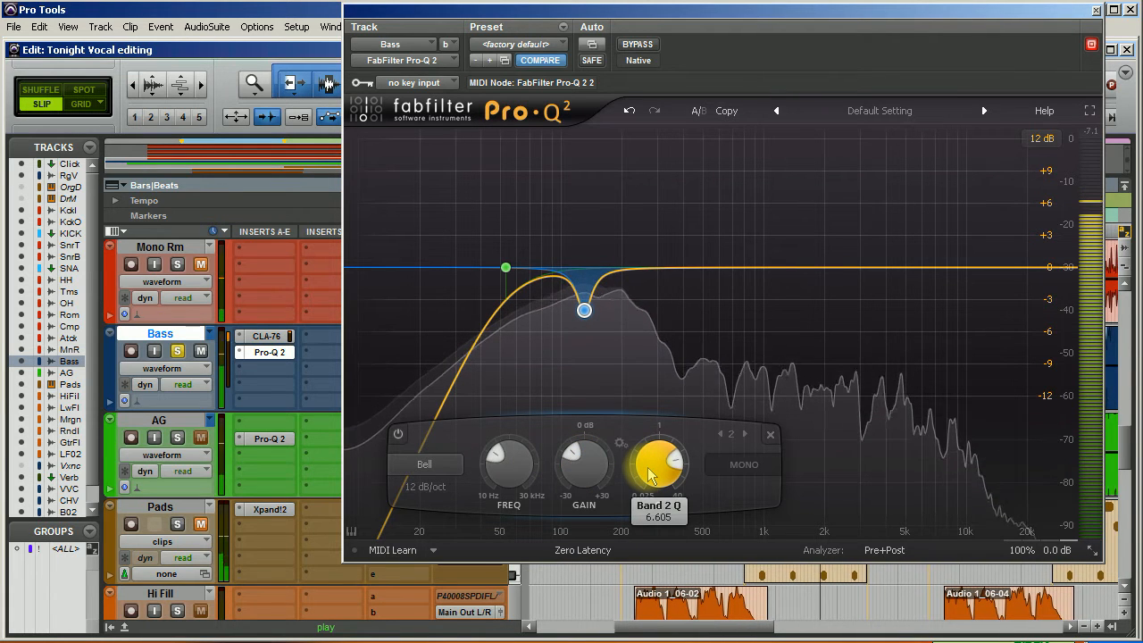
pyautogui.scroll(2, 648, 467)
pyautogui.scroll(-3, 648, 467)
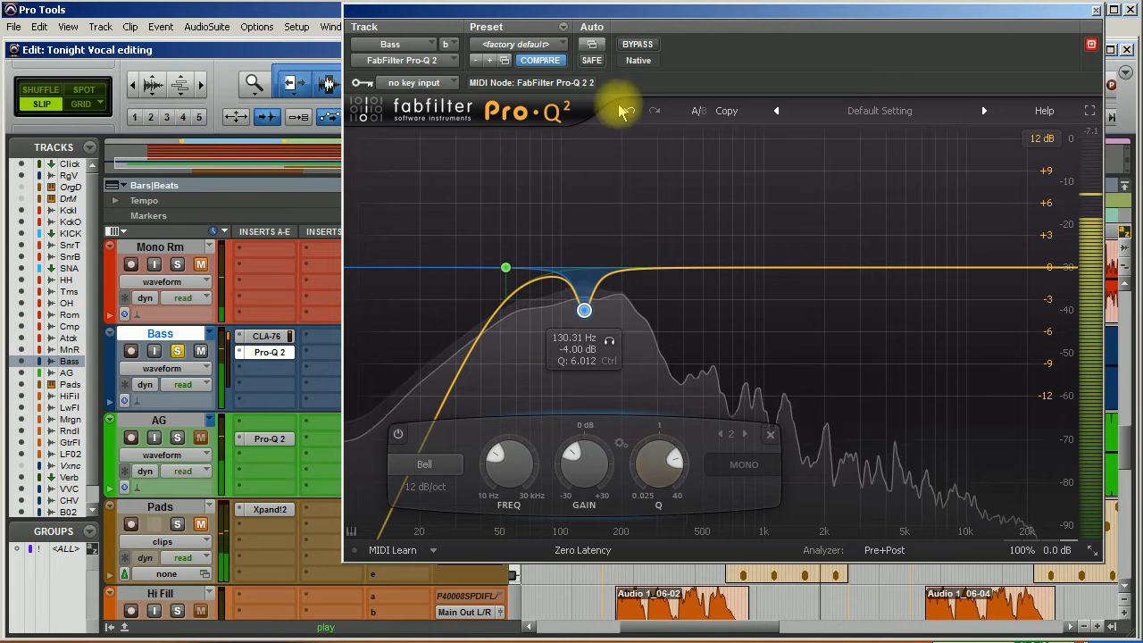
pyautogui.click(637, 44)
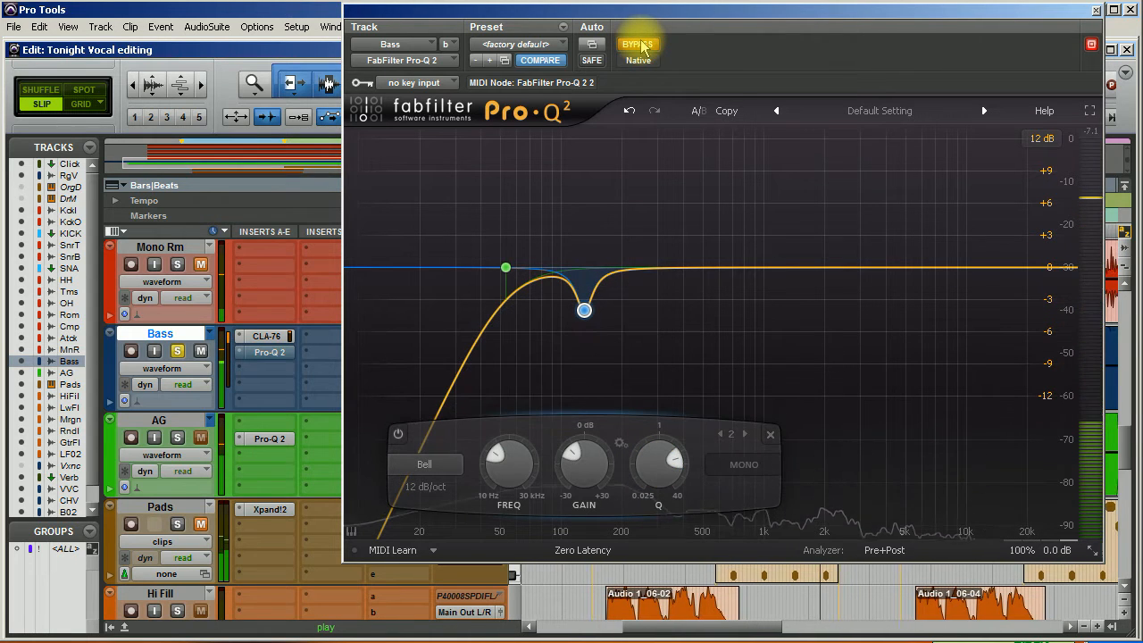
pyautogui.click(638, 43)
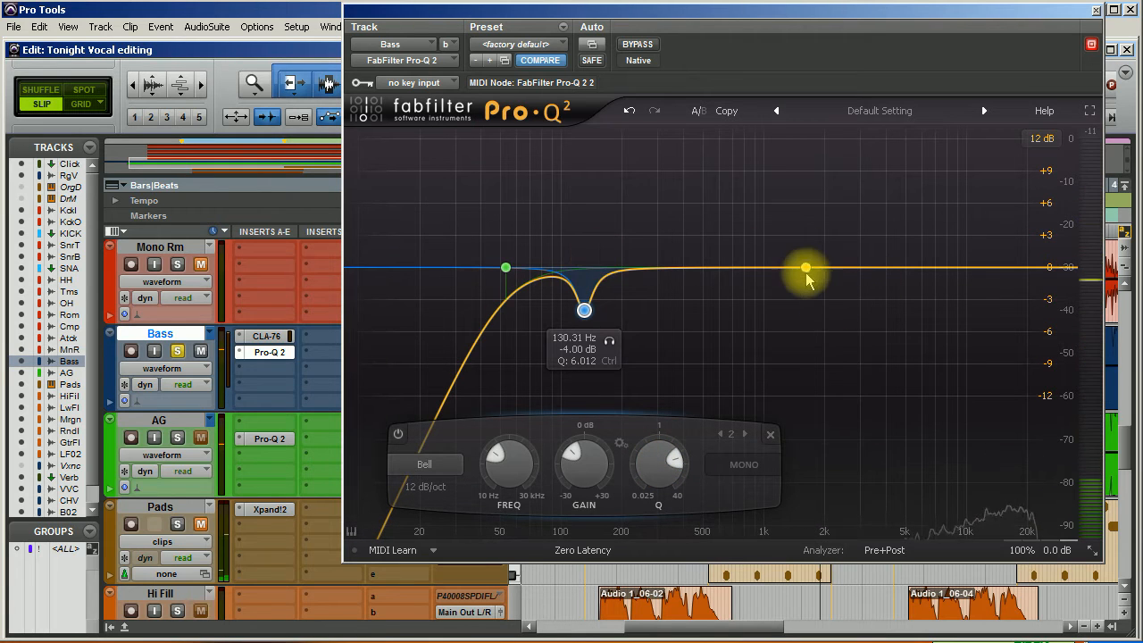
# Step: Add a bell band to the bass with a Q of about 4.9, boosted about 10.6 dB at about 603 Hz, and listen to it
pyautogui.click(703, 267)
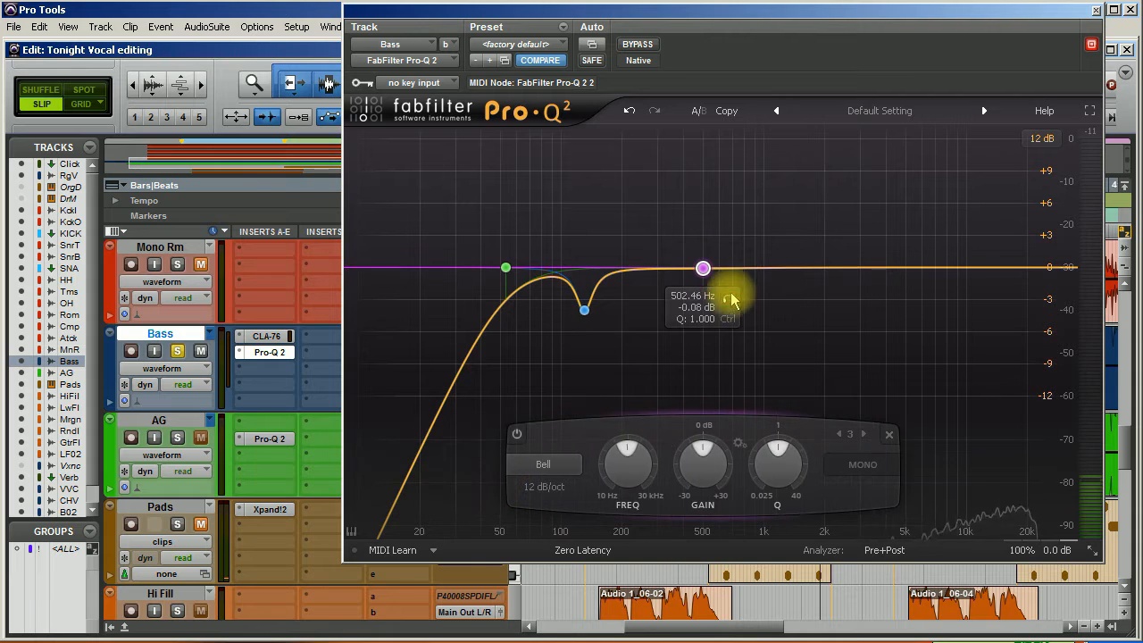
pyautogui.scroll(5, 785, 467)
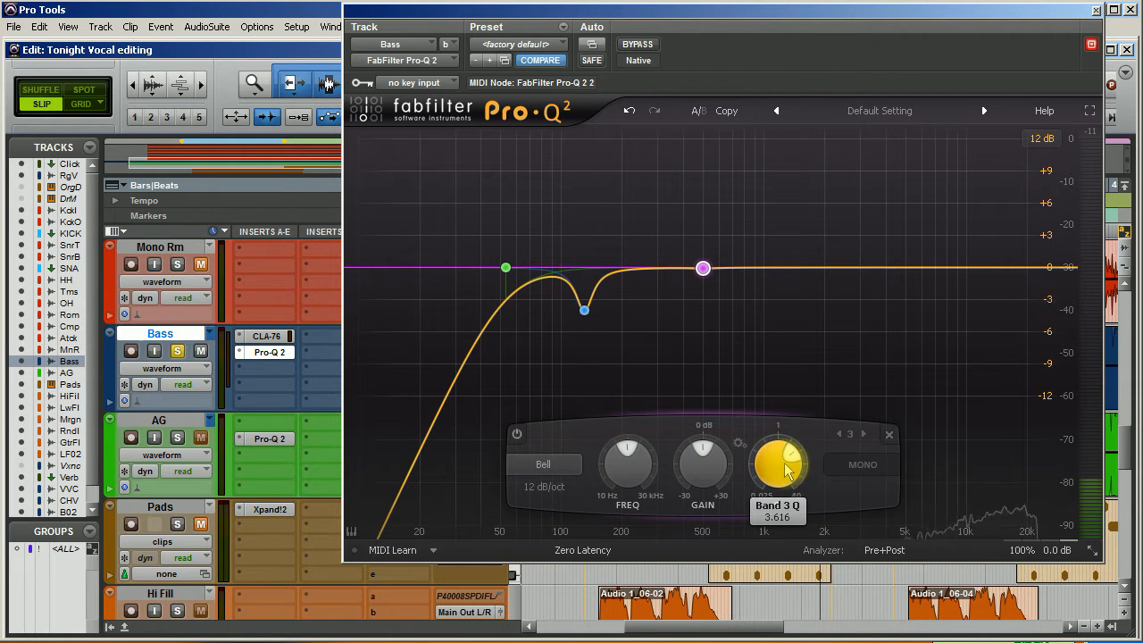
pyautogui.moveTo(704, 268); pyautogui.dragTo(723, 156)
pyautogui.press('space')
pyautogui.moveTo(720, 153); pyautogui.dragTo(720, 153)
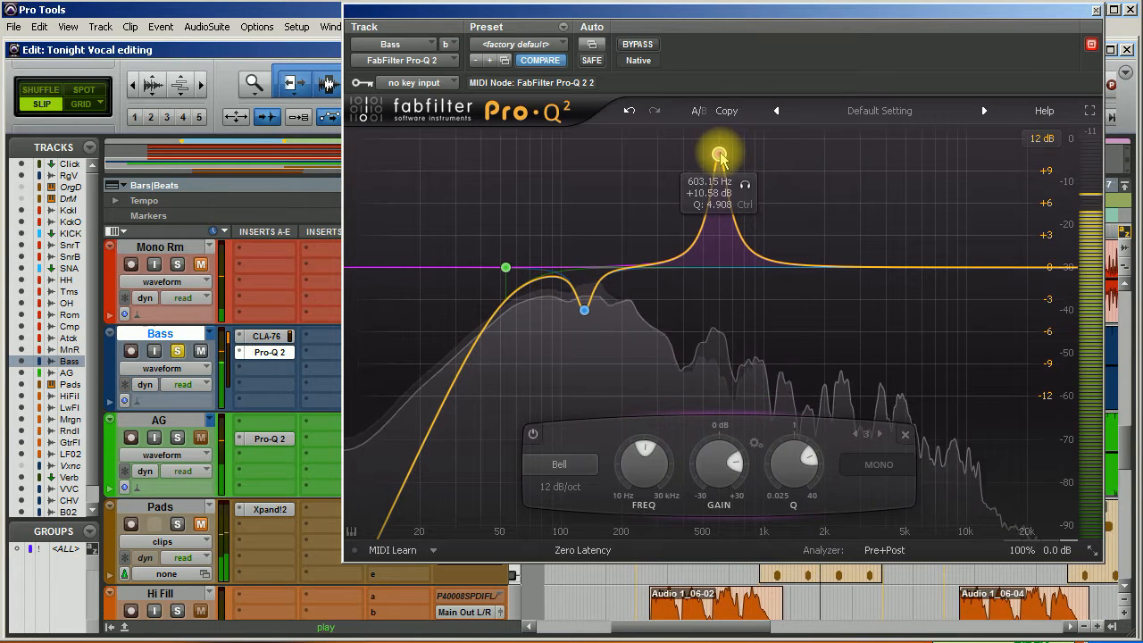
pyautogui.press('space')
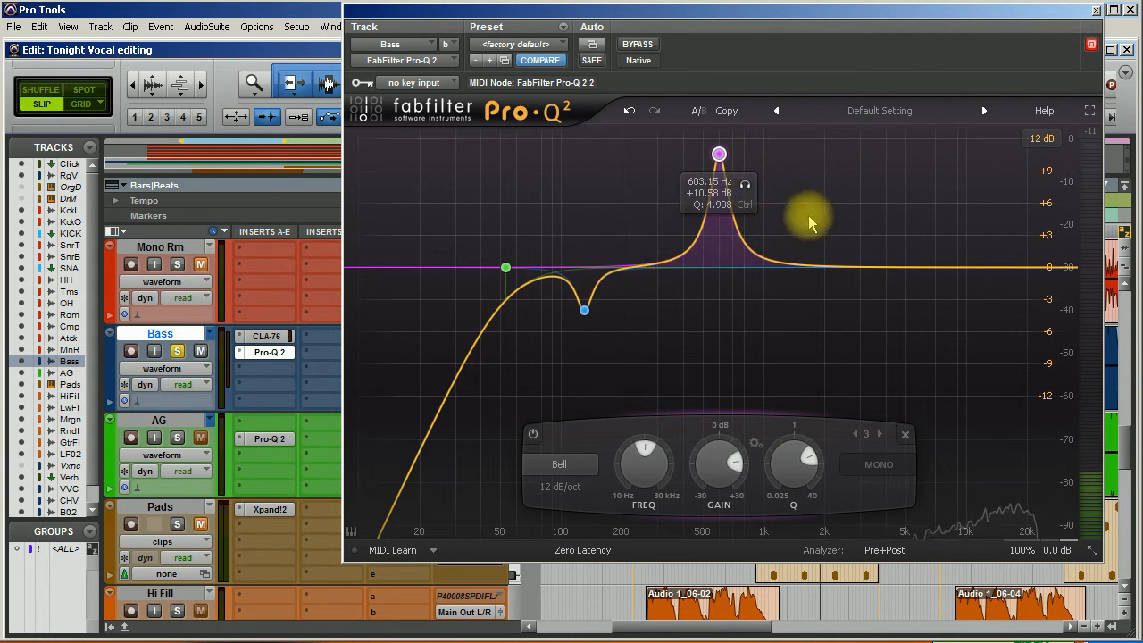
# Step: Audition the boosted 603 Hz bass band in isolation during playback
pyautogui.press('space')
pyautogui.click(746, 185)
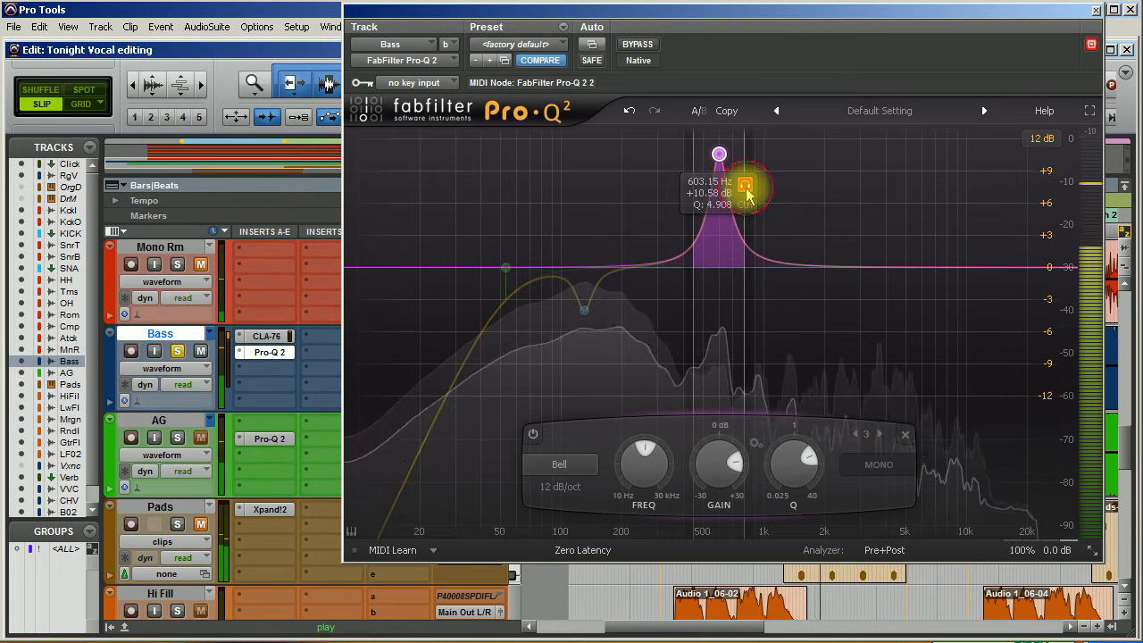
pyautogui.click(745, 185)
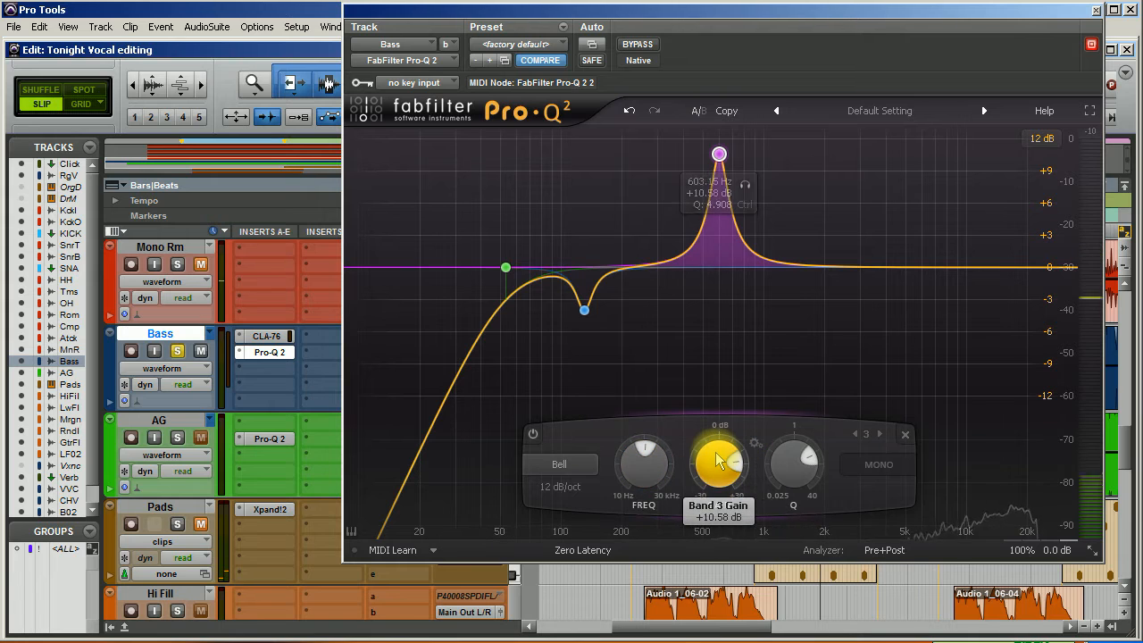
# Step: Swing the 603 Hz bass band's gain between boost and cut during playback, leaving a shallow cut with a Q of about 3
pyautogui.scroll(-2, 715, 452)
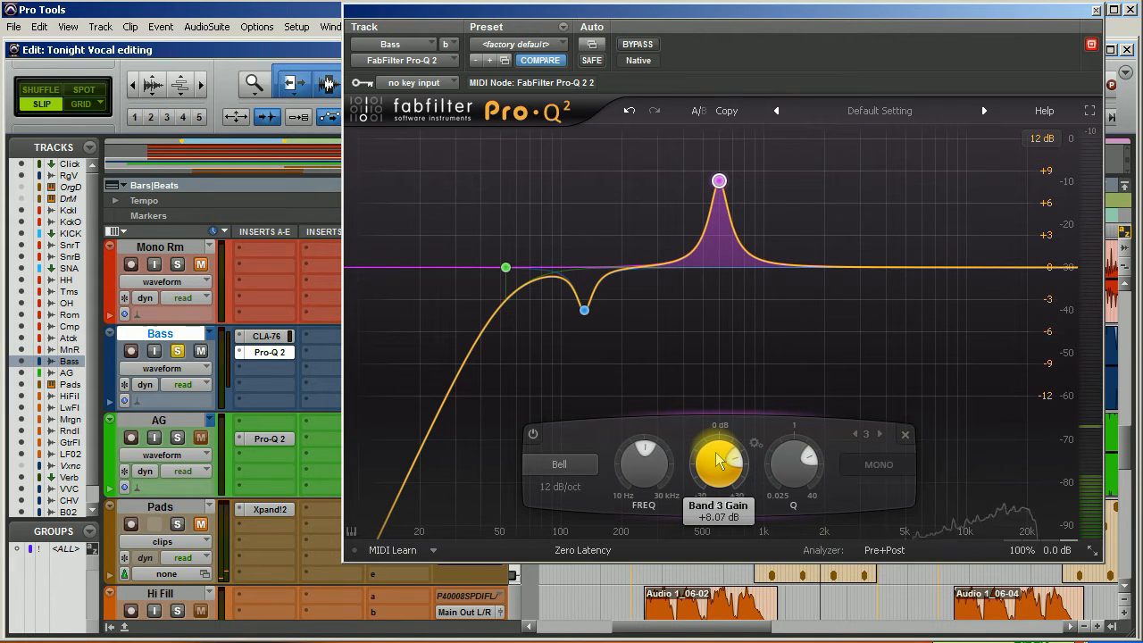
pyautogui.scroll(-14, 715, 452)
pyautogui.scroll(-7, 714, 453)
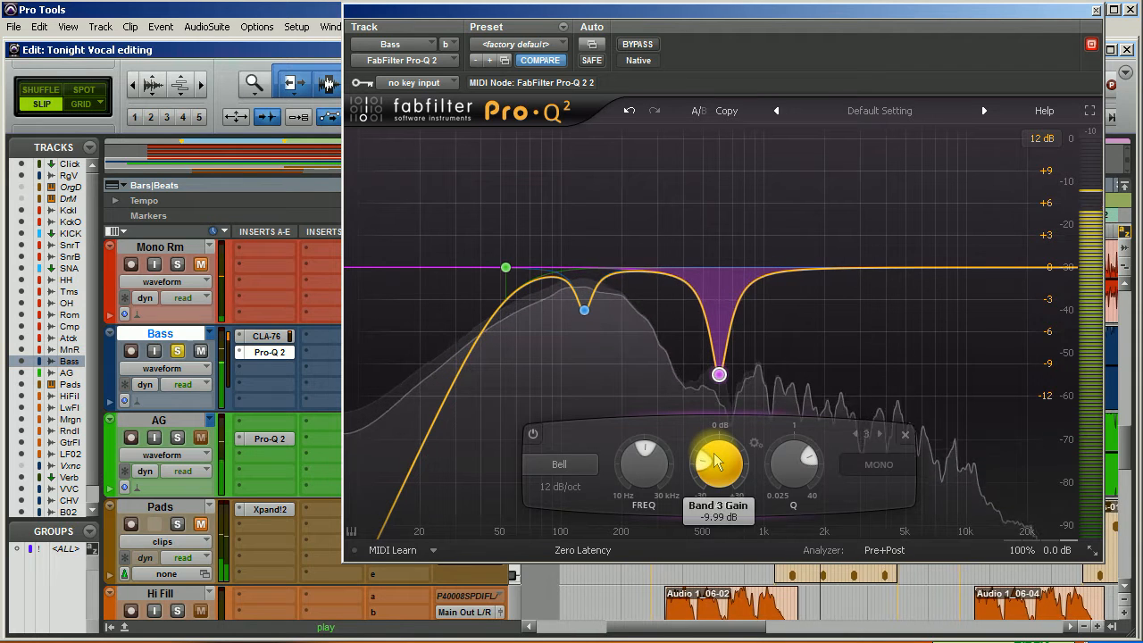
pyautogui.scroll(-1, 713, 452)
pyautogui.scroll(13, 713, 453)
pyautogui.scroll(-15, 714, 453)
pyautogui.scroll(11, 713, 452)
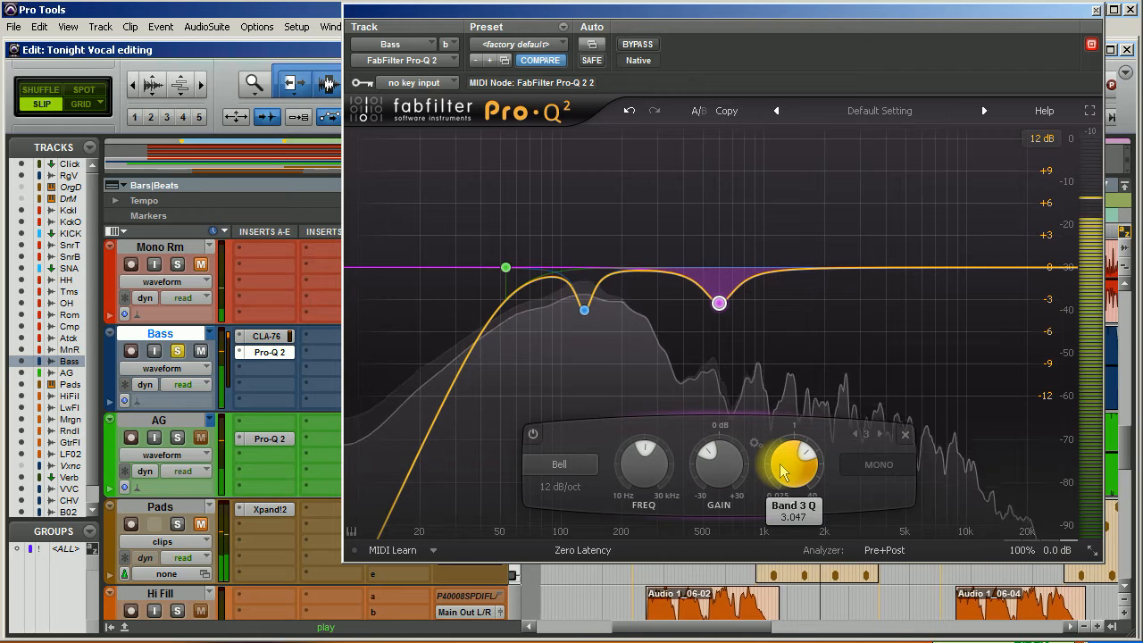
# Step: Deepen the 603 Hz bass cut to roughly 11 dB and compare the sound with the equalizer bypassed and re-enabled
pyautogui.scroll(-2, 697, 466)
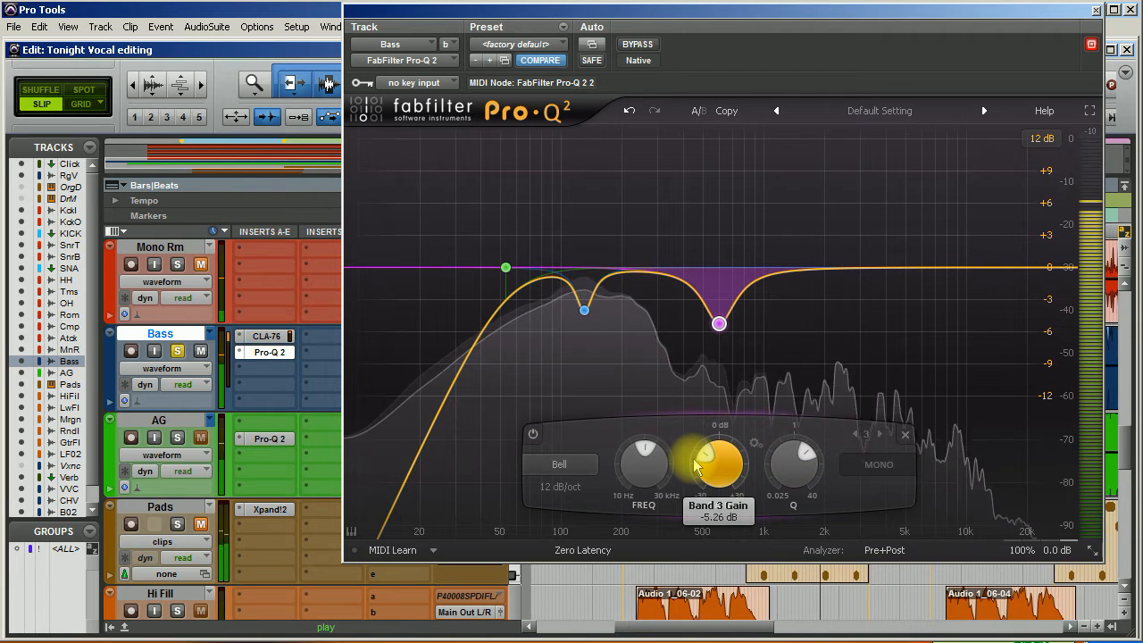
pyautogui.scroll(-1, 701, 464)
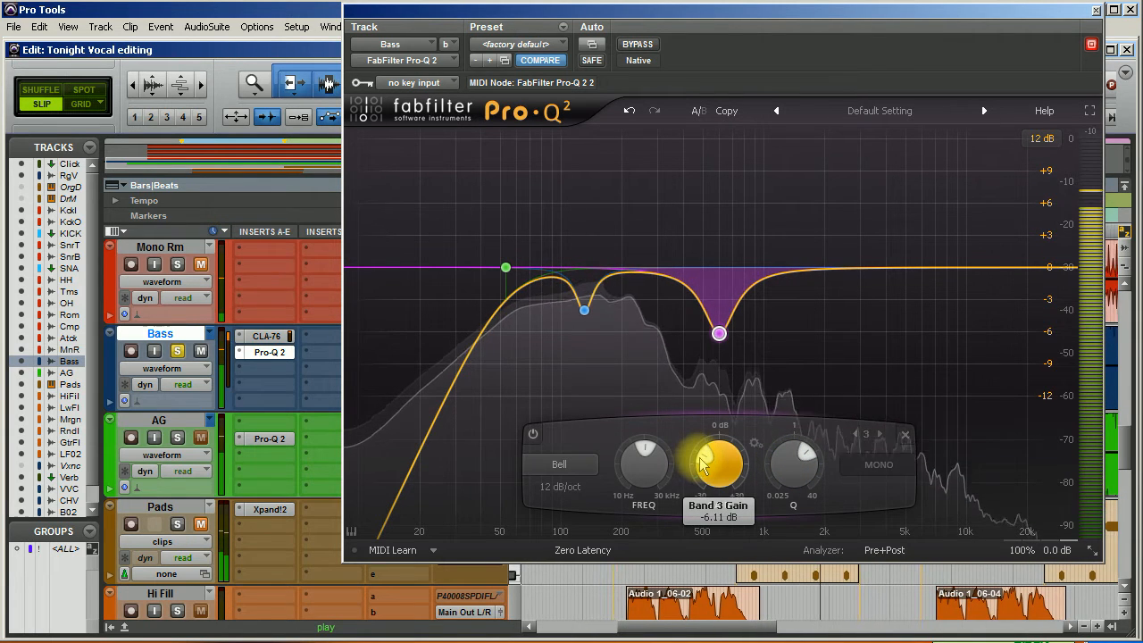
pyautogui.scroll(-7, 703, 463)
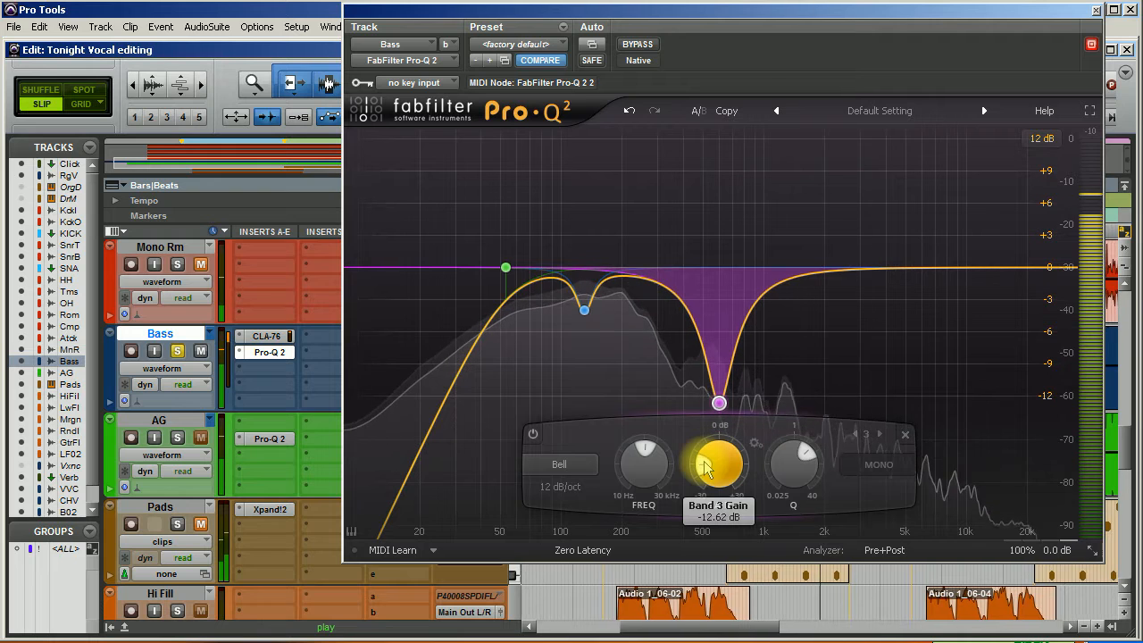
pyautogui.scroll(1, 704, 461)
pyautogui.moveTo(704, 462); pyautogui.dragTo(703, 459)
pyautogui.click(636, 48)
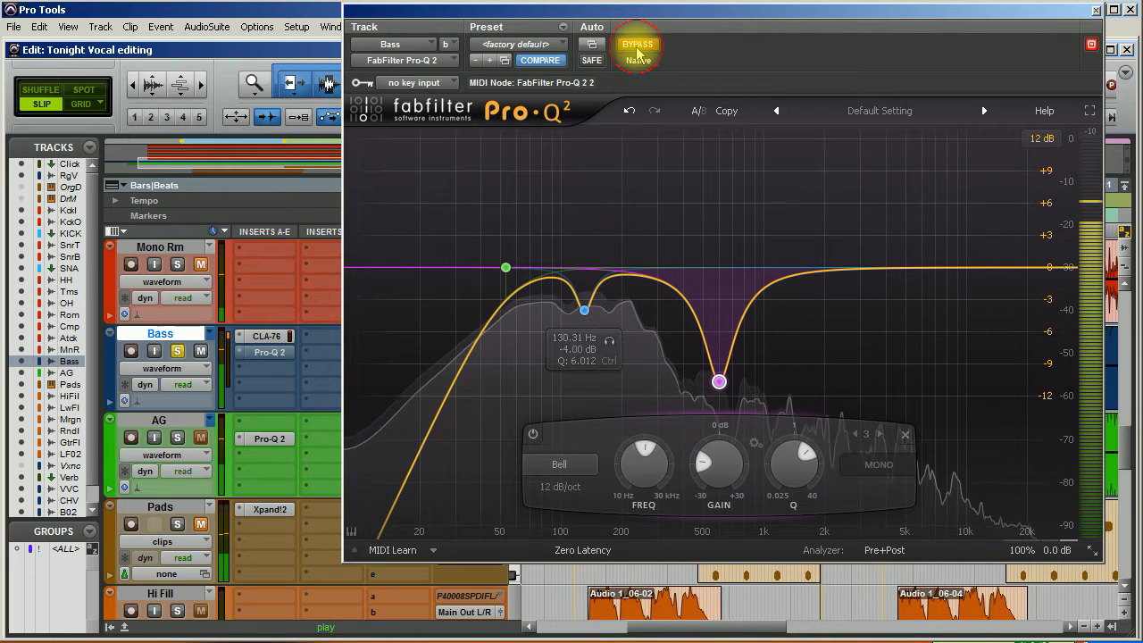
pyautogui.click(636, 47)
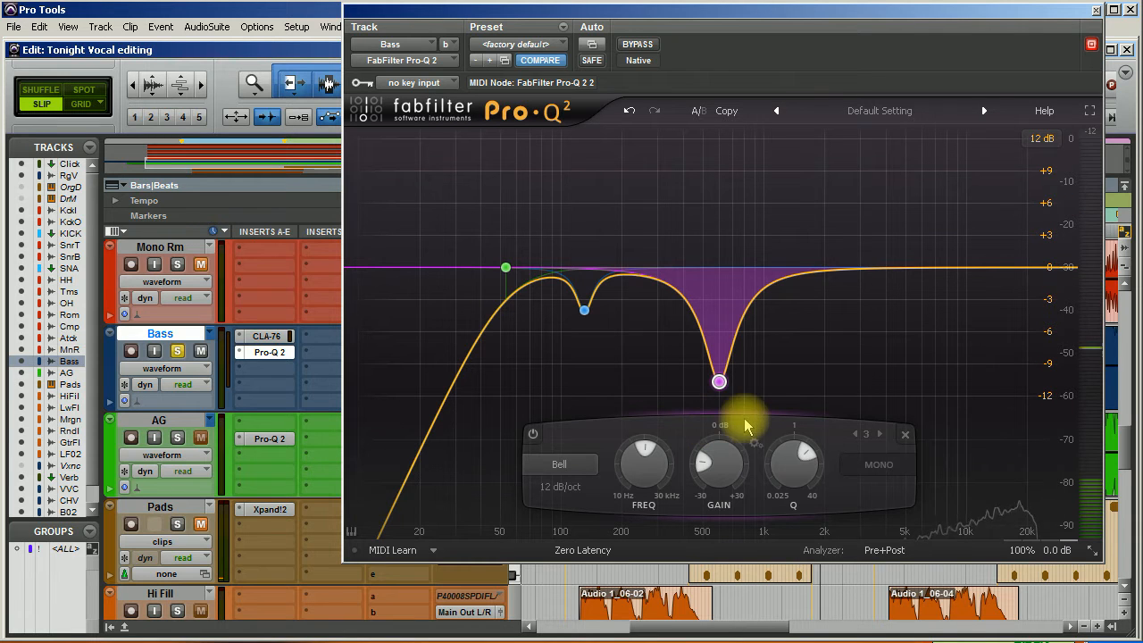
# Step: Return the 603 Hz bass band's gain to nearly 0 dB, and lower it again during playback to about -8.45 dB
pyautogui.moveTo(720, 466)
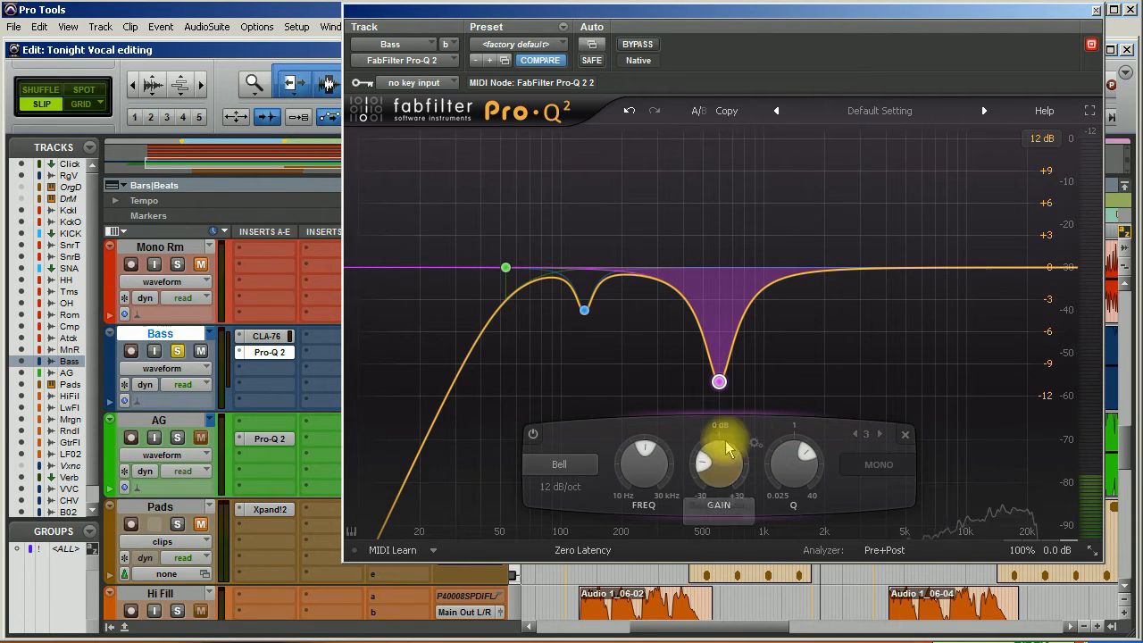
pyautogui.scroll(5, 712, 474)
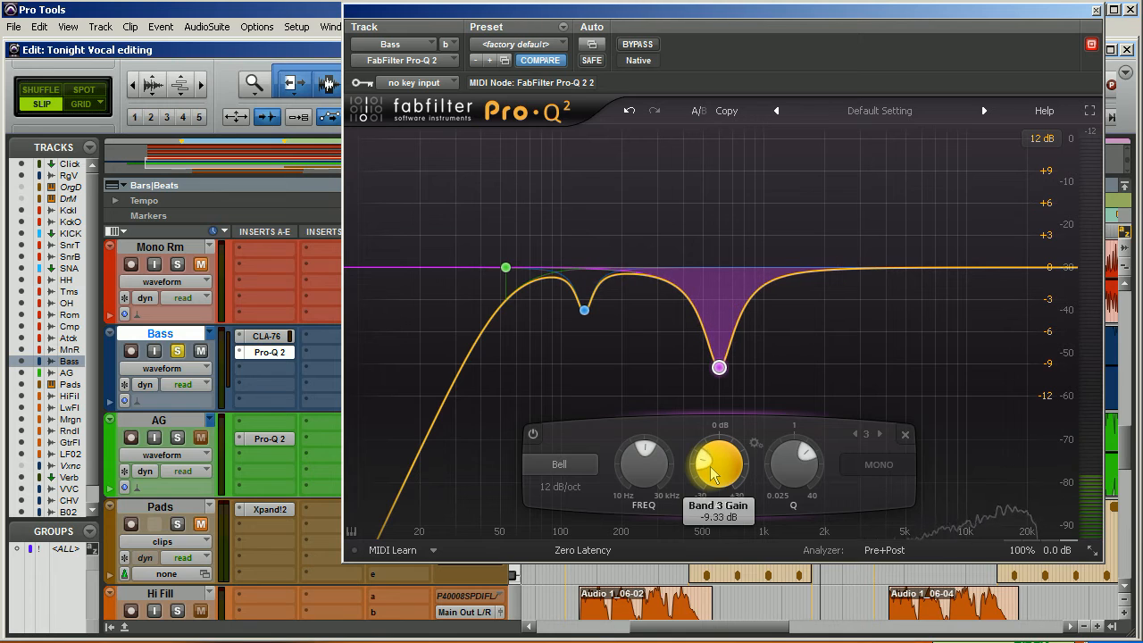
pyautogui.scroll(9, 706, 460)
pyautogui.scroll(3, 732, 483)
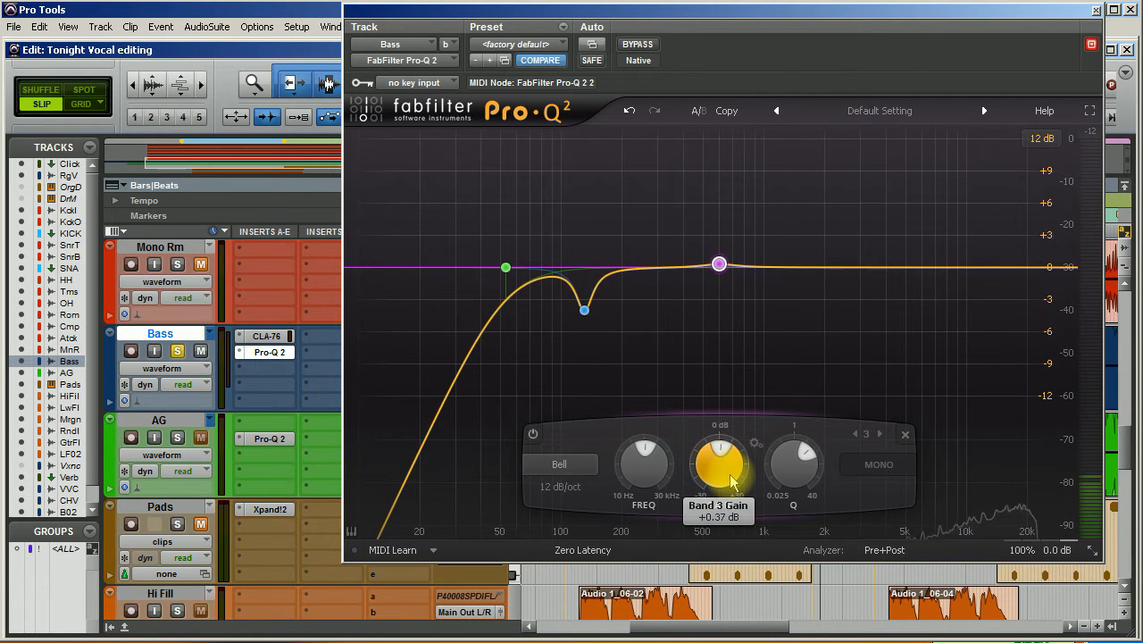
pyautogui.press('space')
pyautogui.scroll(-13, 715, 462)
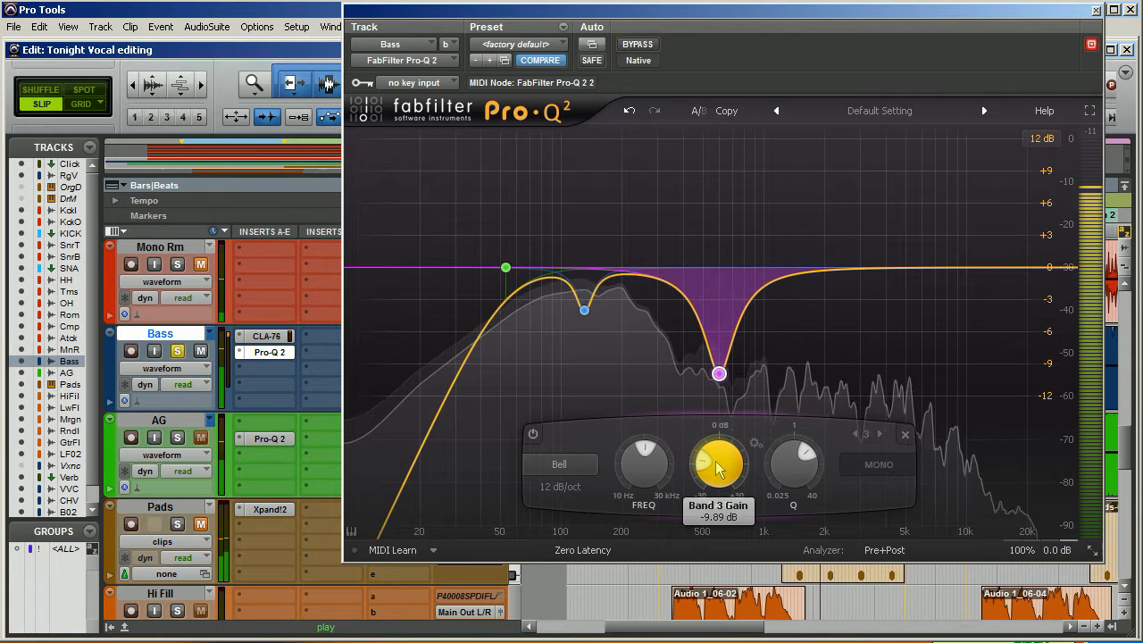
pyautogui.scroll(5, 715, 460)
pyautogui.scroll(-15, 716, 461)
pyautogui.scroll(11, 715, 461)
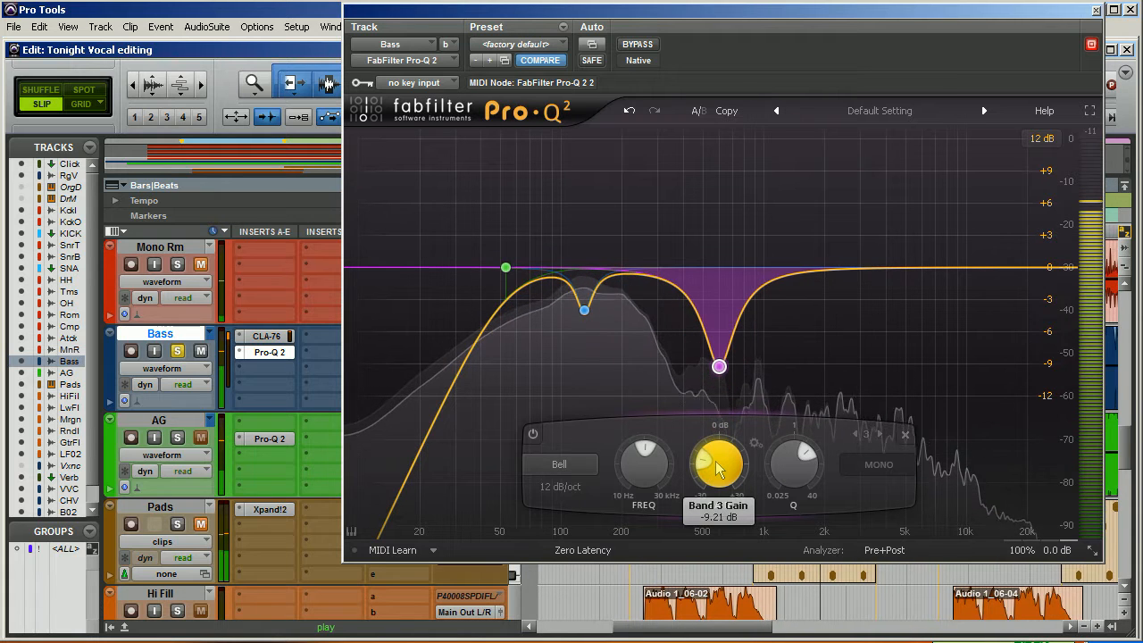
pyautogui.scroll(1, 715, 461)
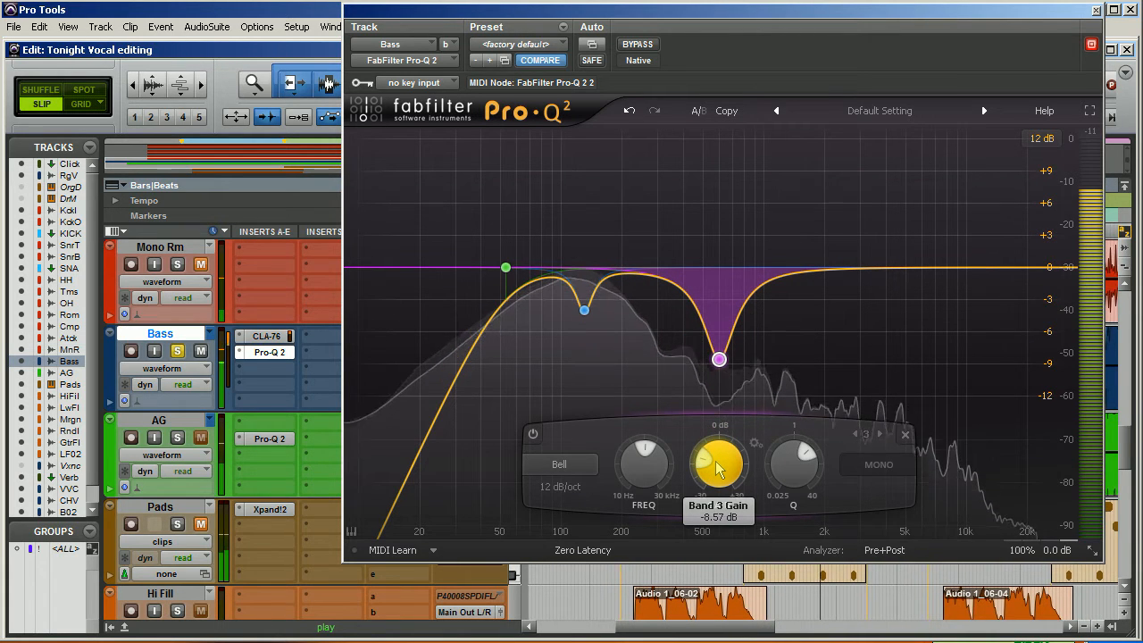
pyautogui.scroll(1, 715, 461)
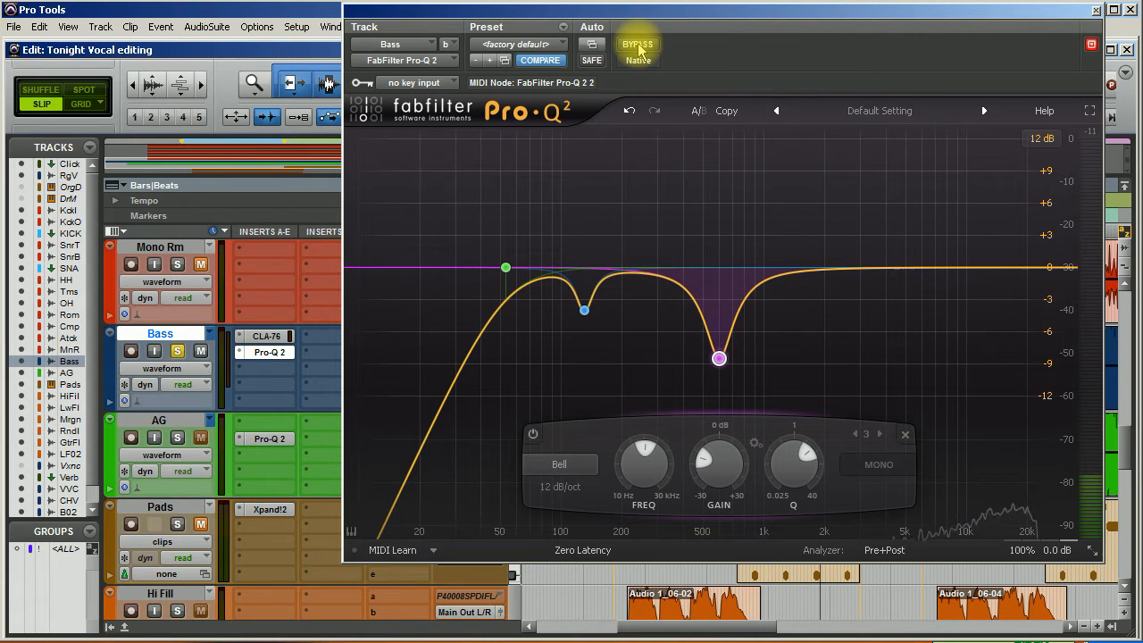
# Step: Play the bass and toggle the equalizer's bypass to compare the processed and unprocessed sound
pyautogui.press('space')
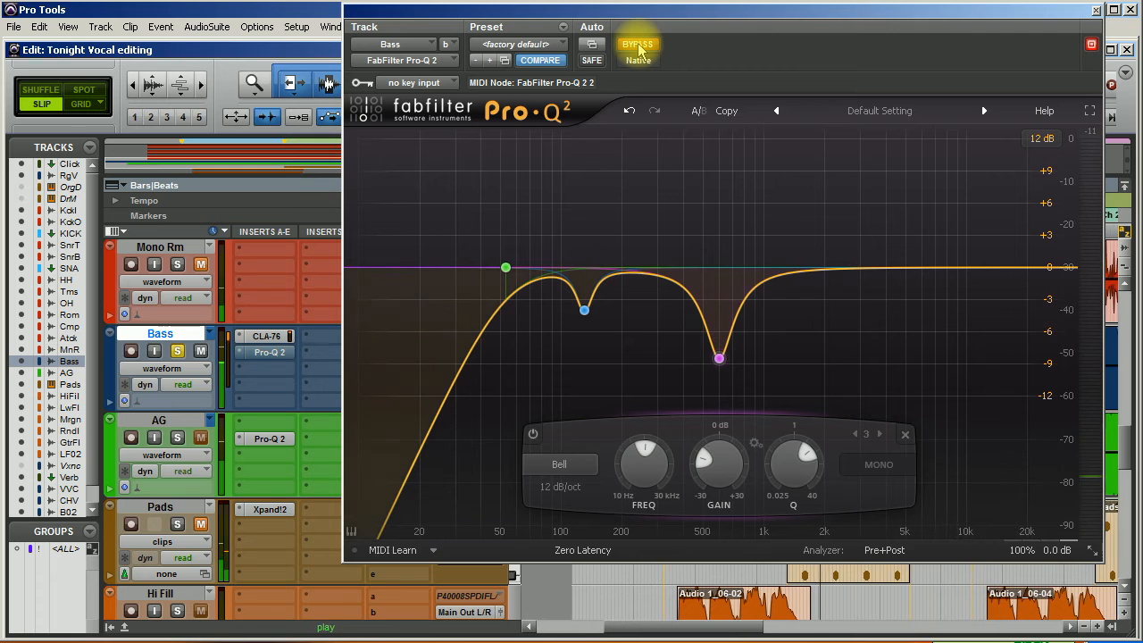
pyautogui.moveTo(1023, 548)
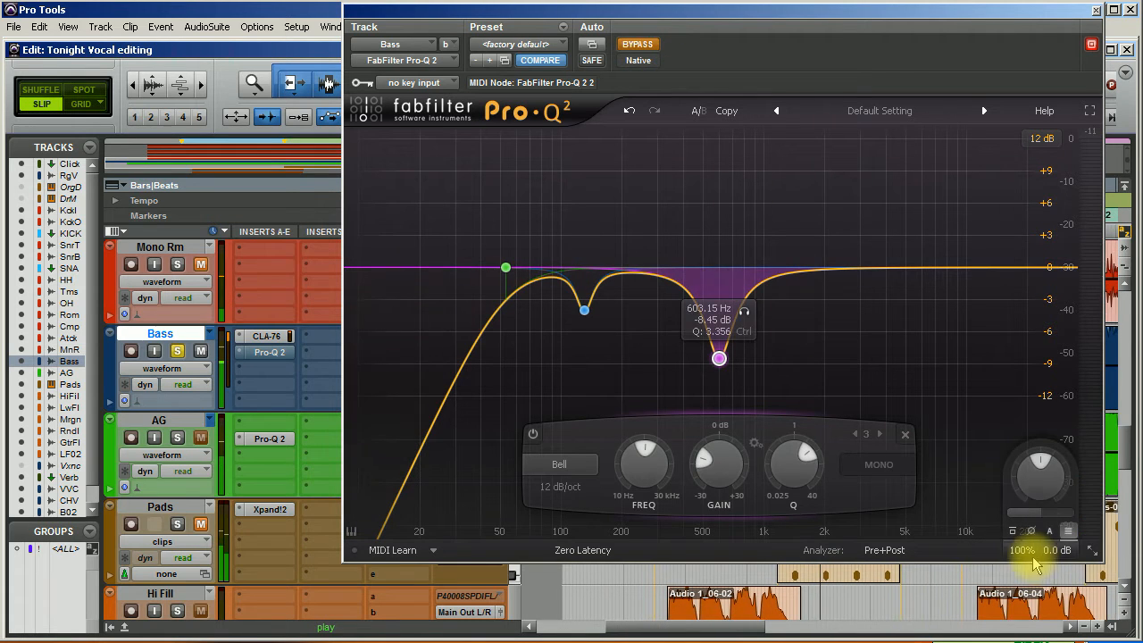
pyautogui.click(641, 49)
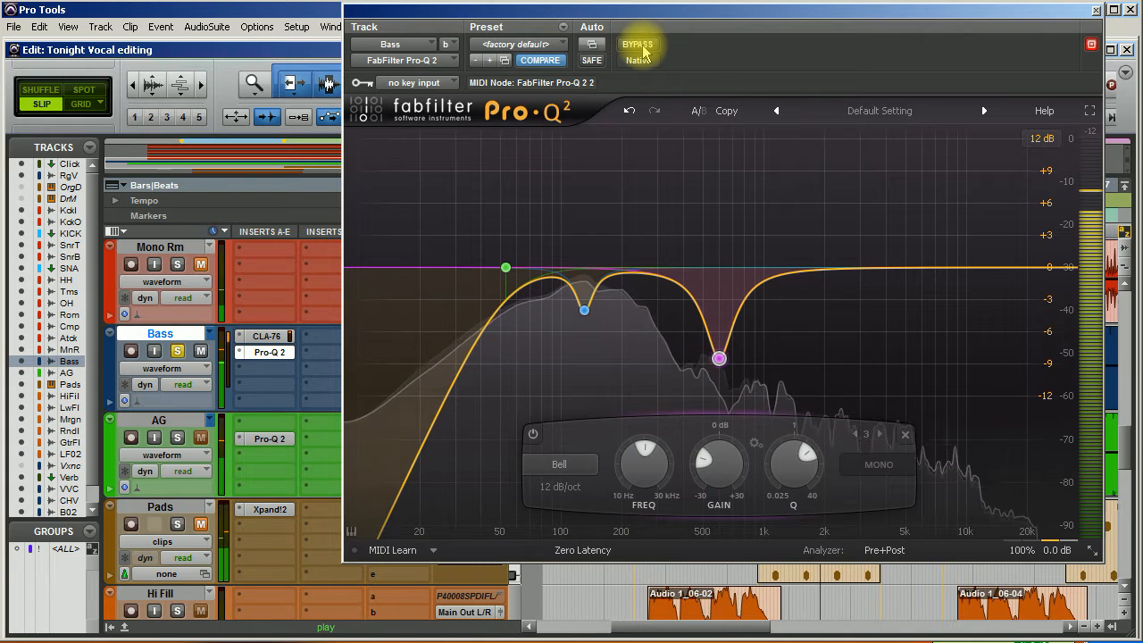
pyautogui.click(641, 49)
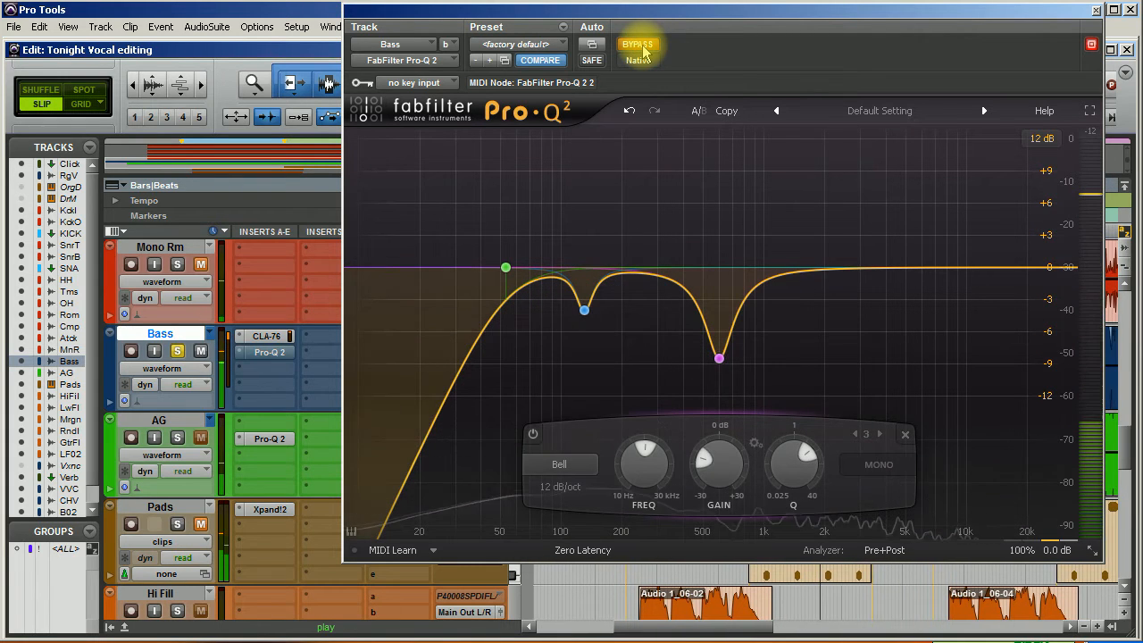
pyautogui.click(639, 46)
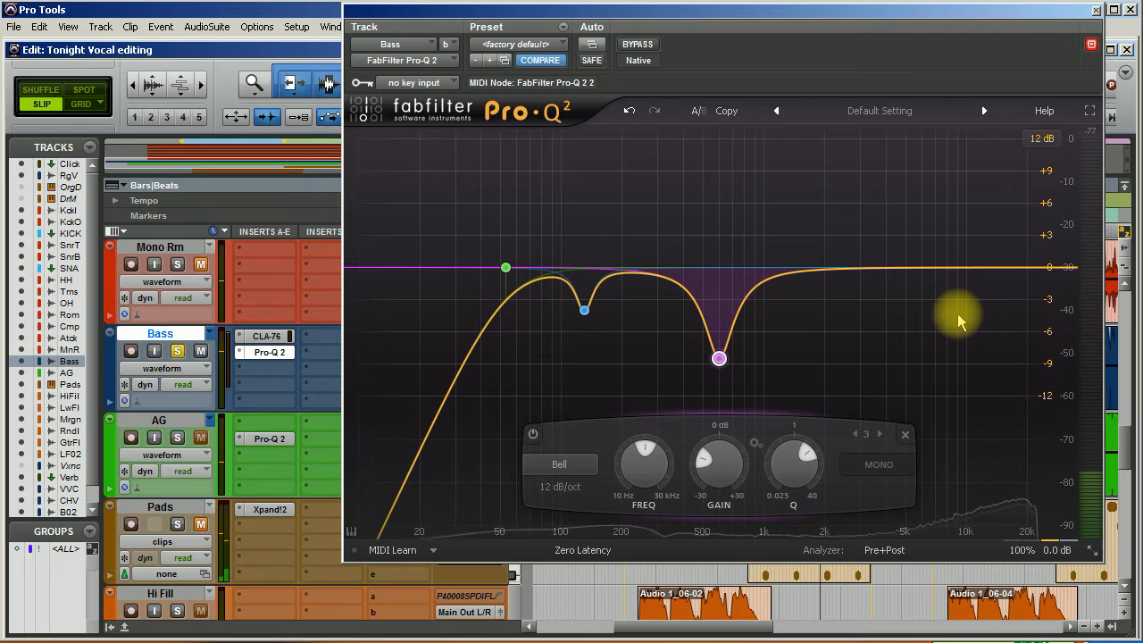
# Step: Add a bell band to the bass with a Q of about 3.5, boosted about 8.8 dB near 2 kHz, and start playback
pyautogui.click(853, 269)
pyautogui.moveTo(940, 468); pyautogui.dragTo(939, 465)
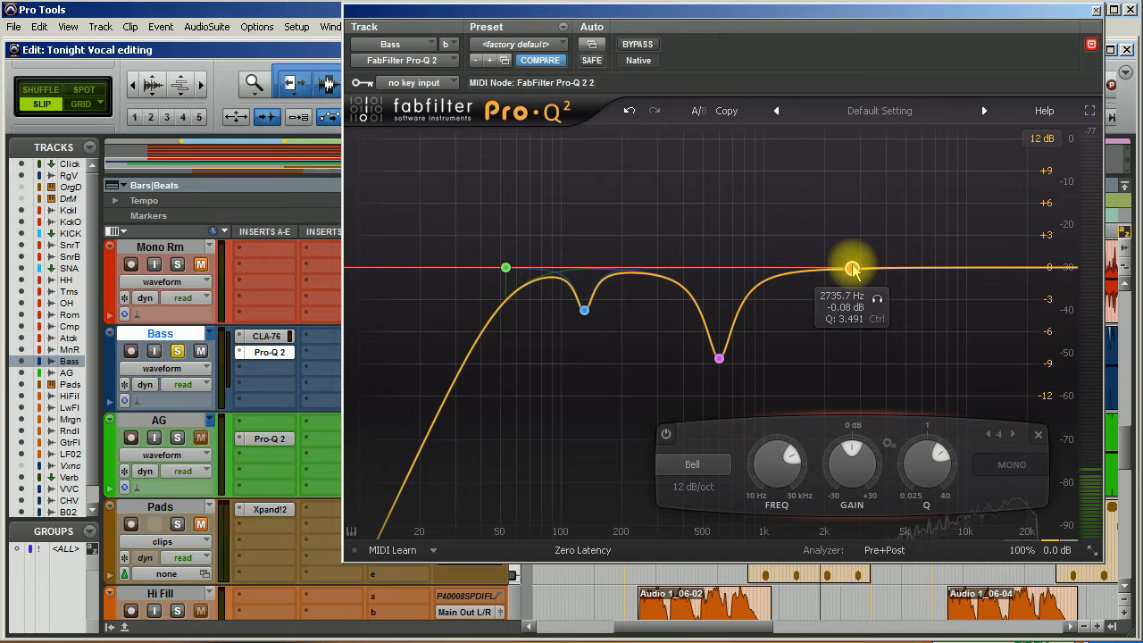
pyautogui.moveTo(852, 267); pyautogui.dragTo(820, 172)
pyautogui.press('space')
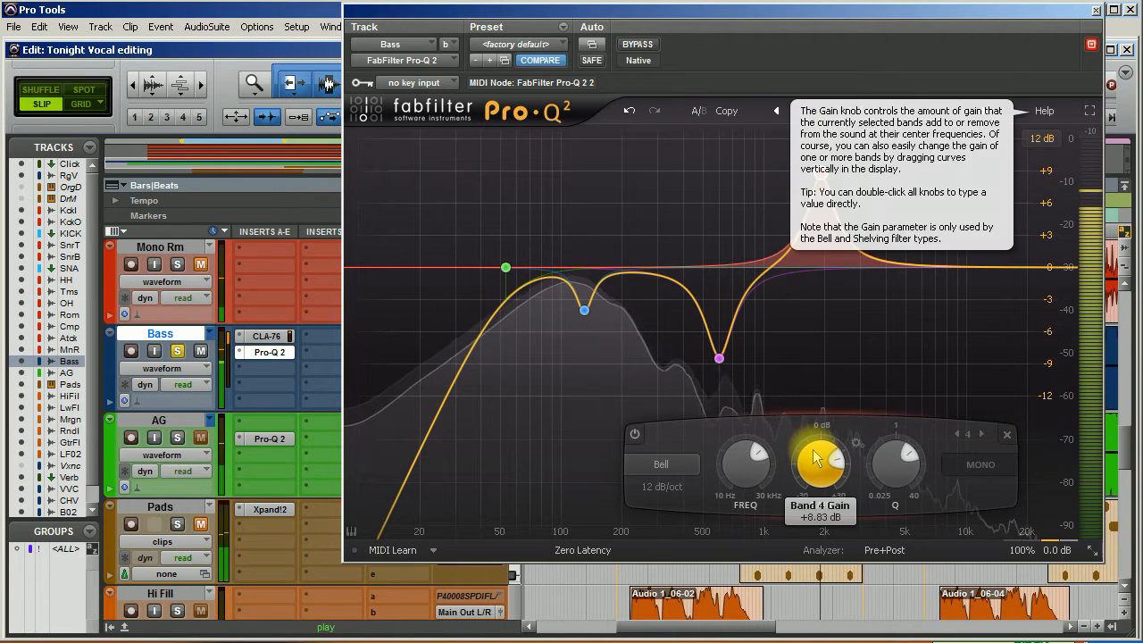
# Step: Reduce the boost of the bass band near 1.9 kHz to about +3.55 dB during playback
pyautogui.moveTo(838, 459); pyautogui.dragTo(837, 457)
pyautogui.scroll(-10, 822, 457)
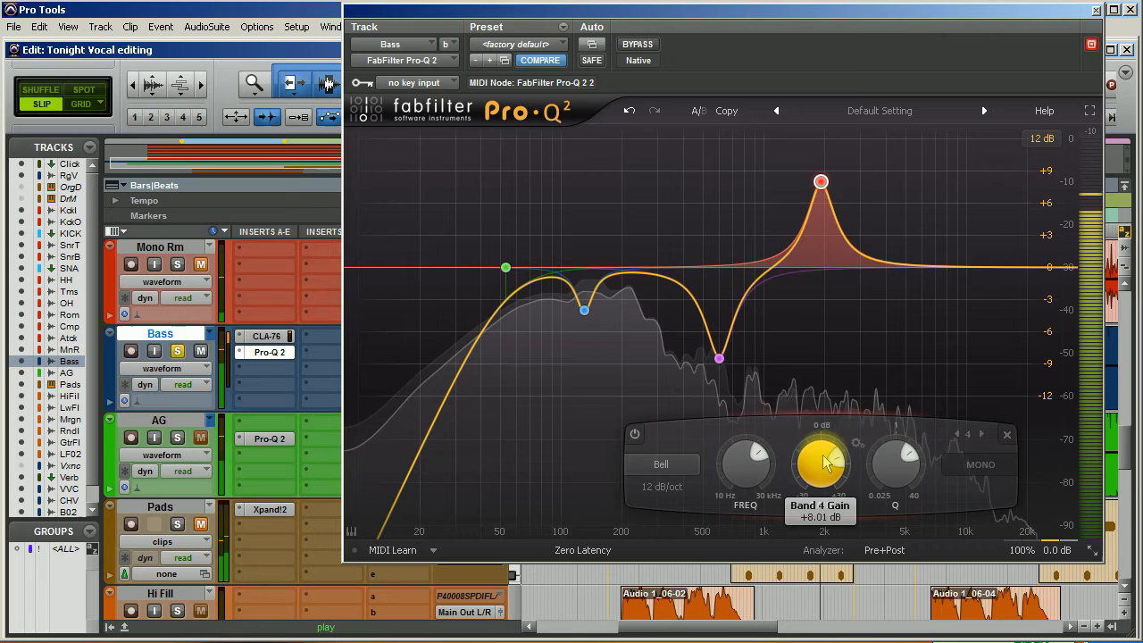
pyautogui.scroll(1, 823, 457)
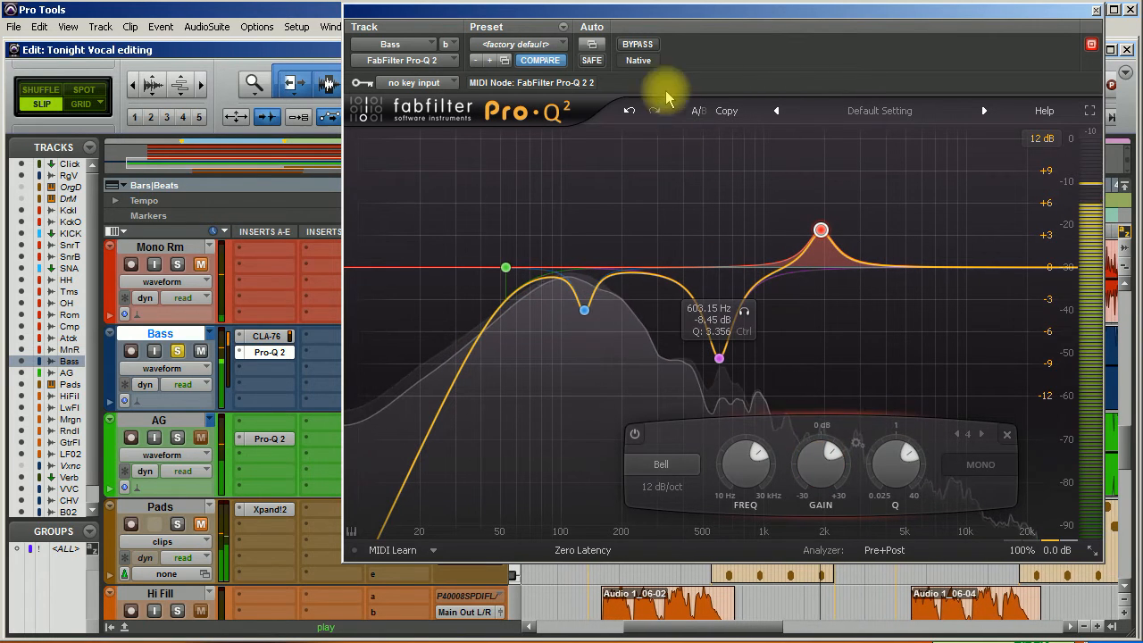
# Step: Replay the bass and switch the equalizer's bypass on and off several times to compare the equalized and original sound
pyautogui.click(650, 46)
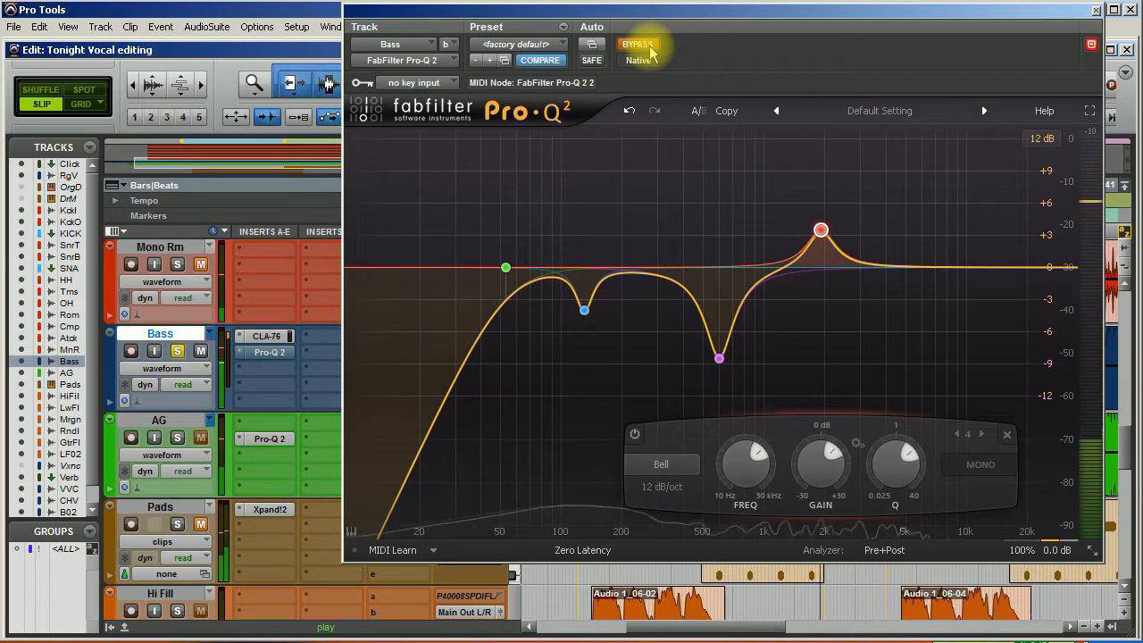
pyautogui.click(650, 47)
pyautogui.moveTo(755, 232)
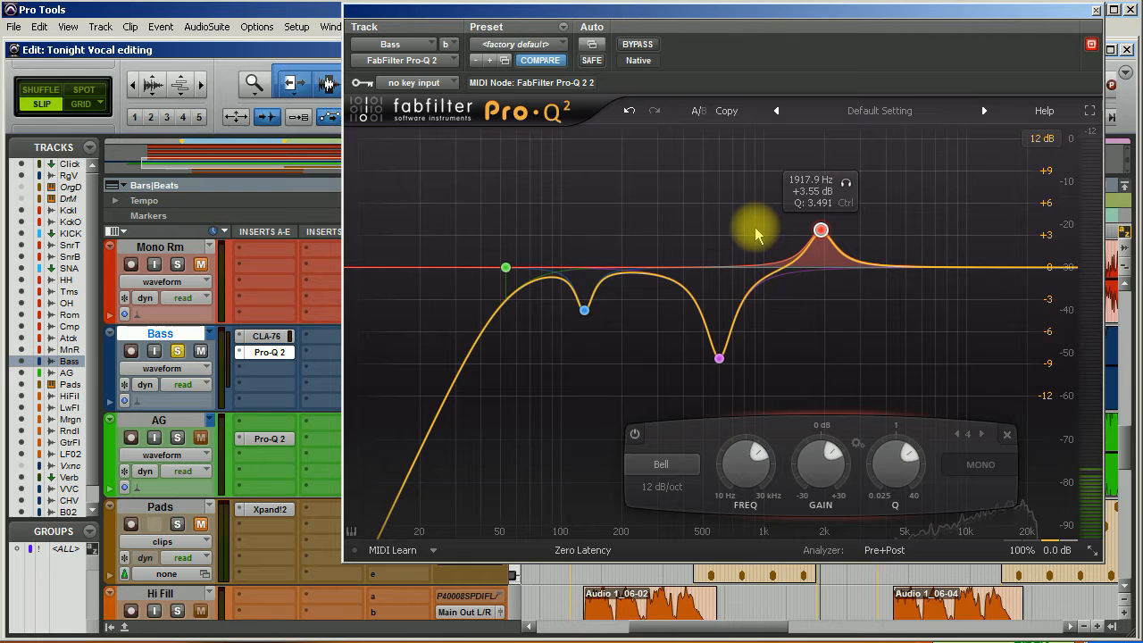
pyautogui.click(642, 45)
pyautogui.press('space')
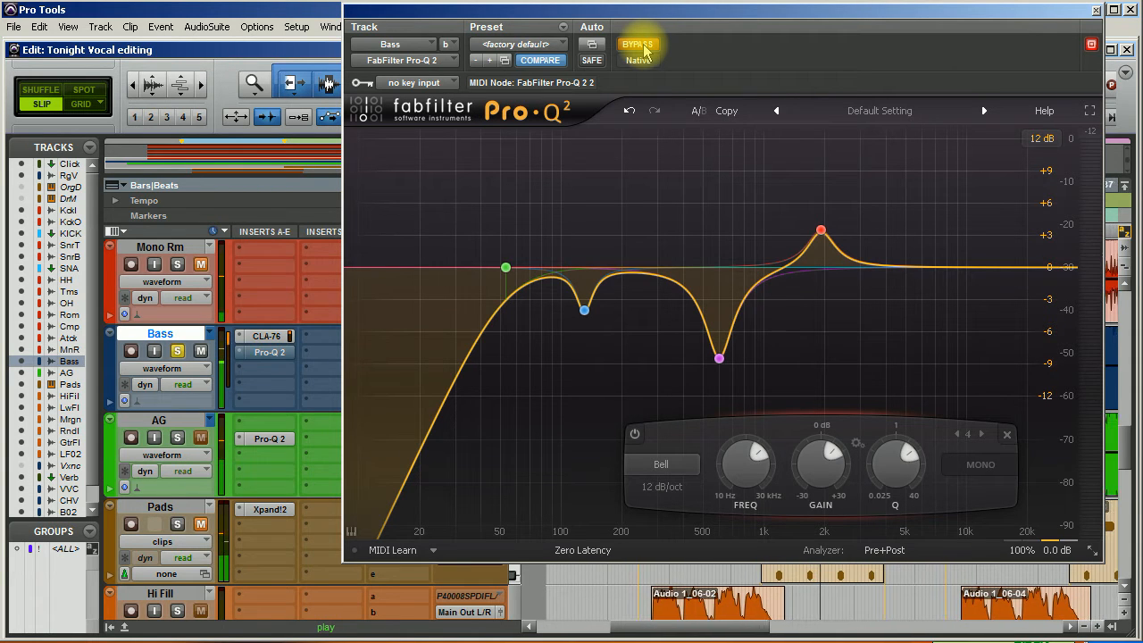
pyautogui.click(645, 50)
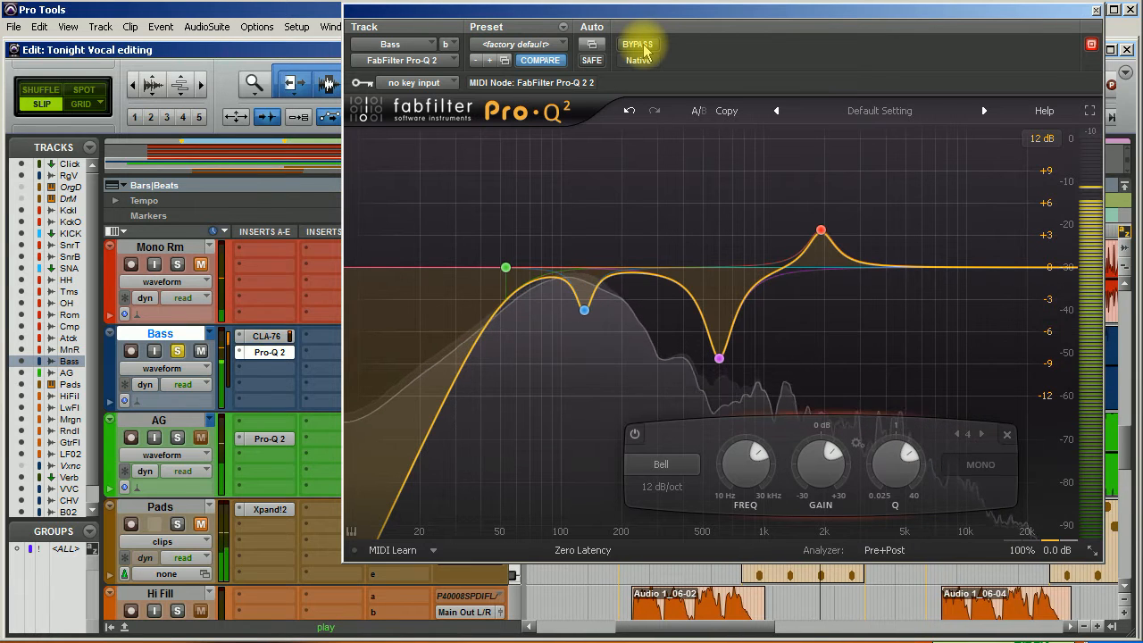
pyautogui.click(644, 50)
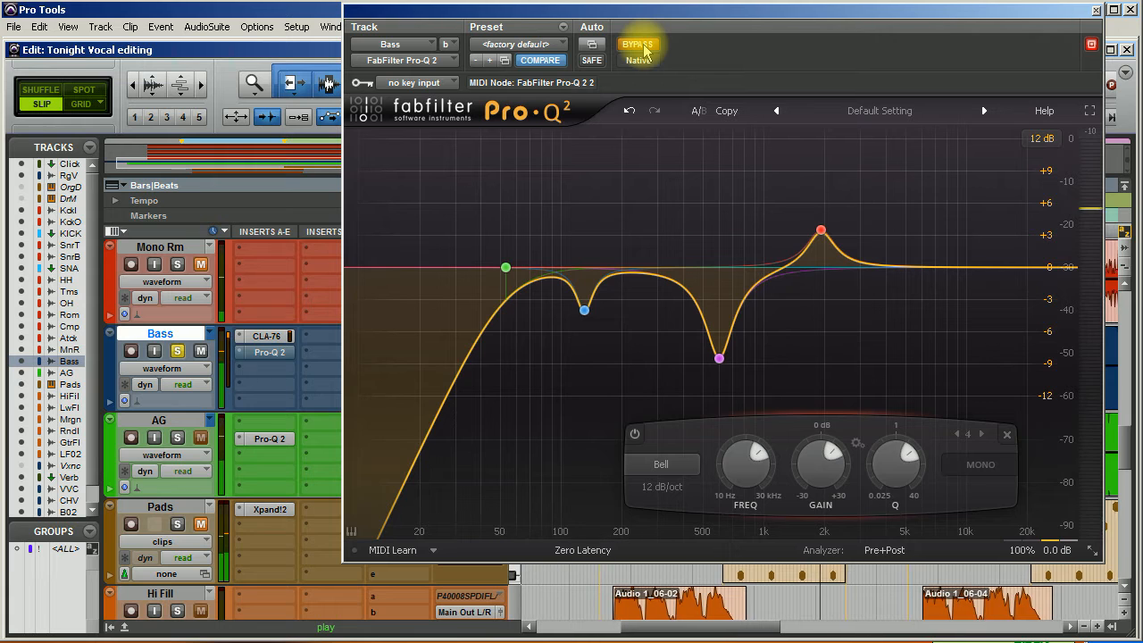
pyautogui.click(644, 50)
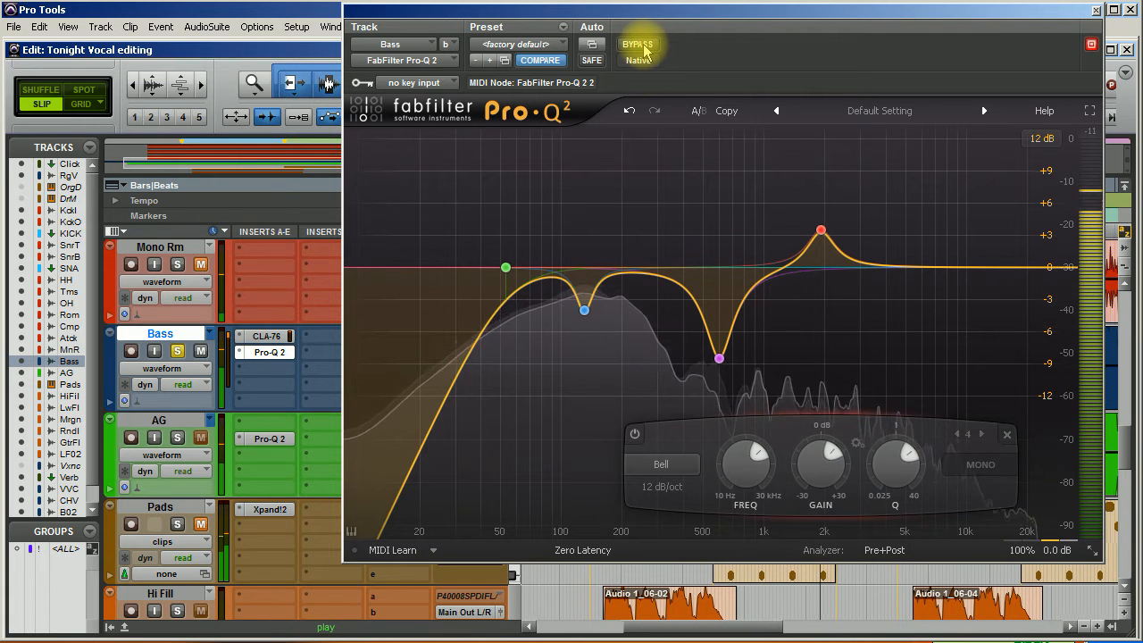
pyautogui.click(645, 50)
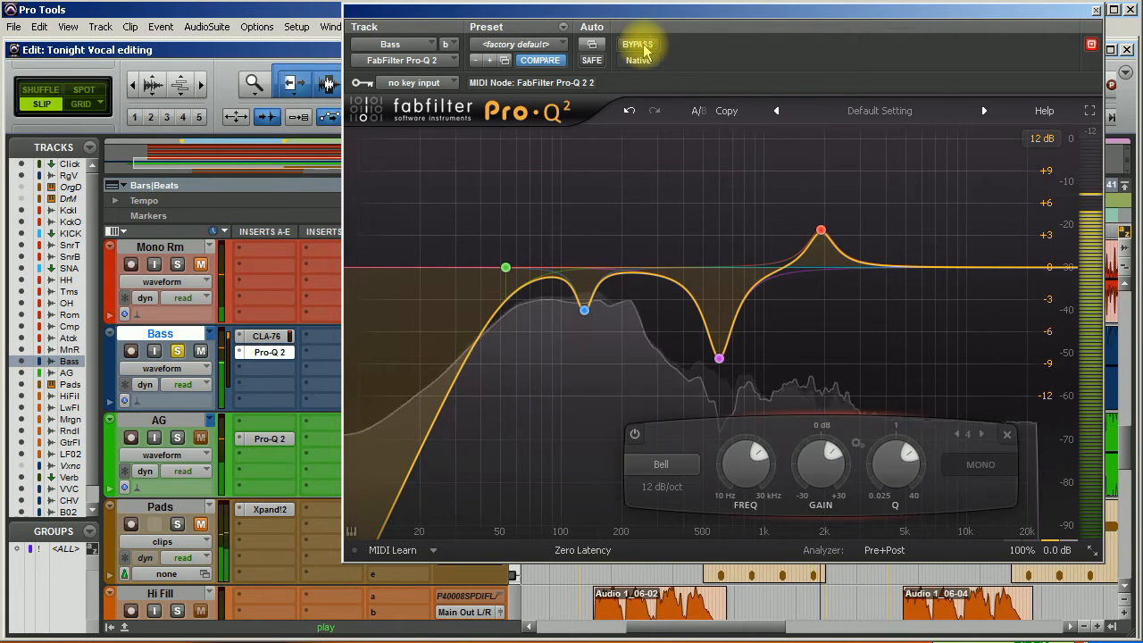
pyautogui.click(641, 46)
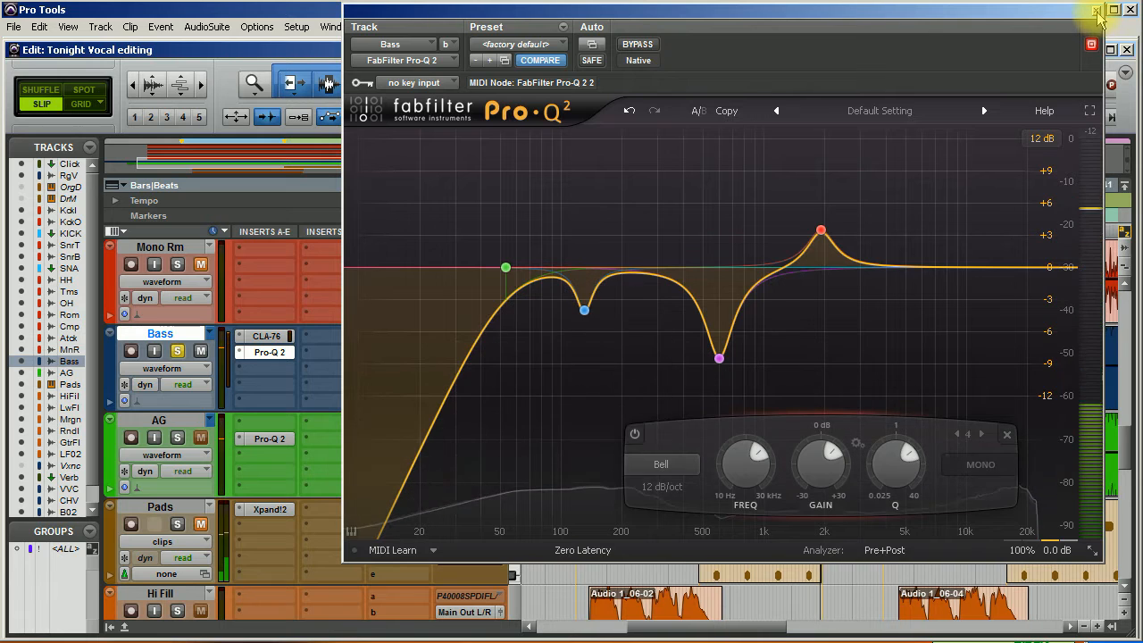
# Step: Close the bass equalizer, take the Bass track out of solo, and lower its volume to -11.0 dB
pyautogui.click(1096, 11)
pyautogui.click(177, 351)
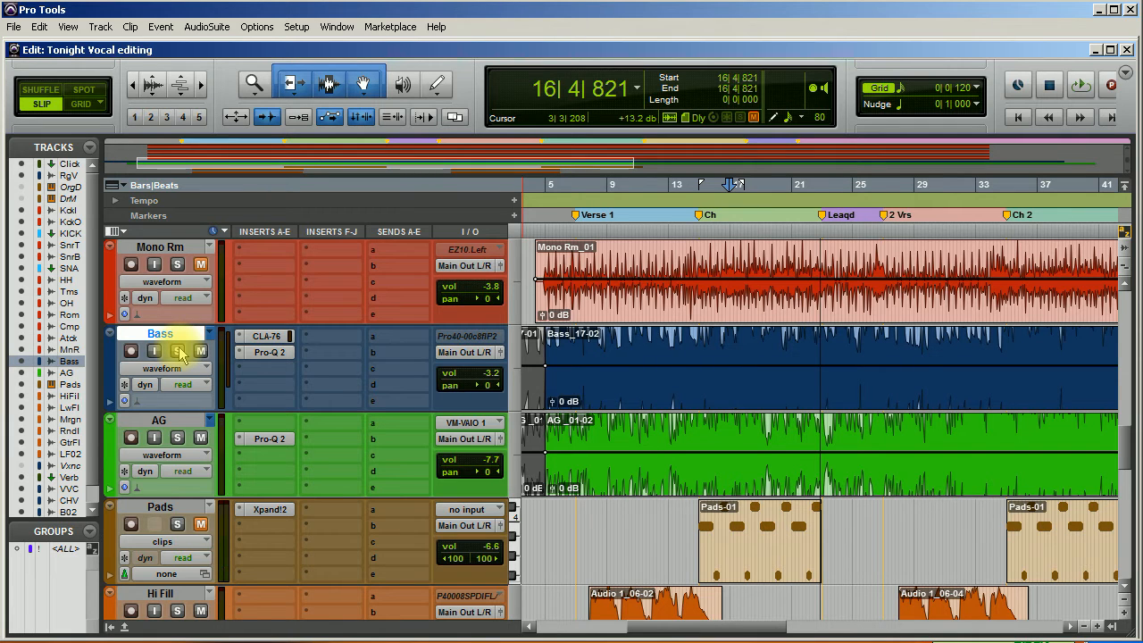
pyautogui.click(483, 374)
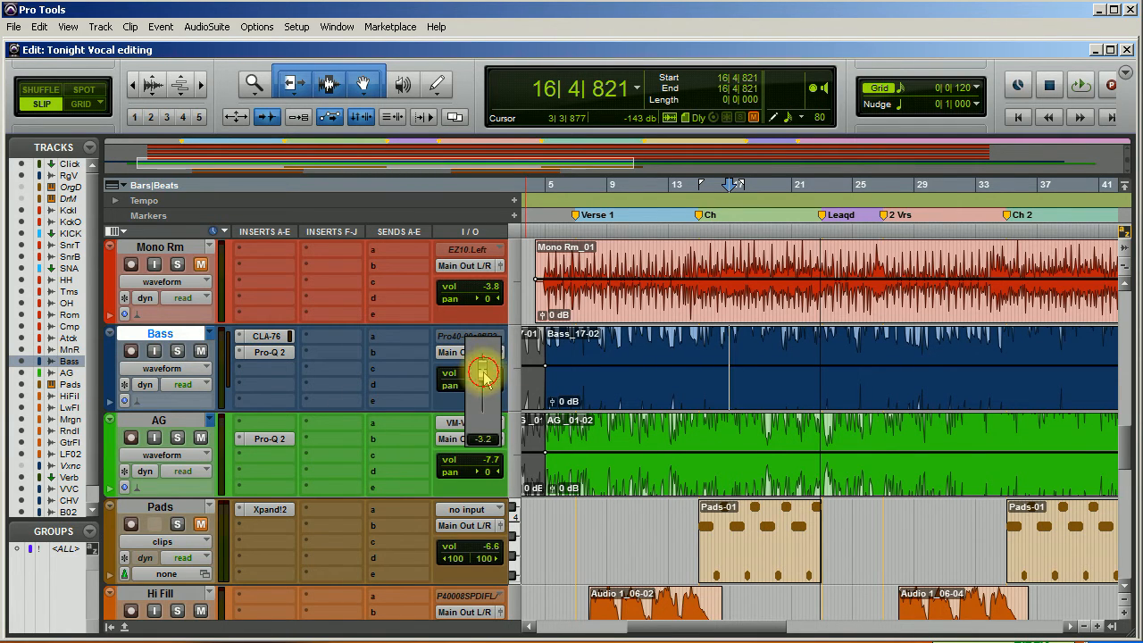
pyautogui.moveTo(483, 373); pyautogui.dragTo(500, 483)
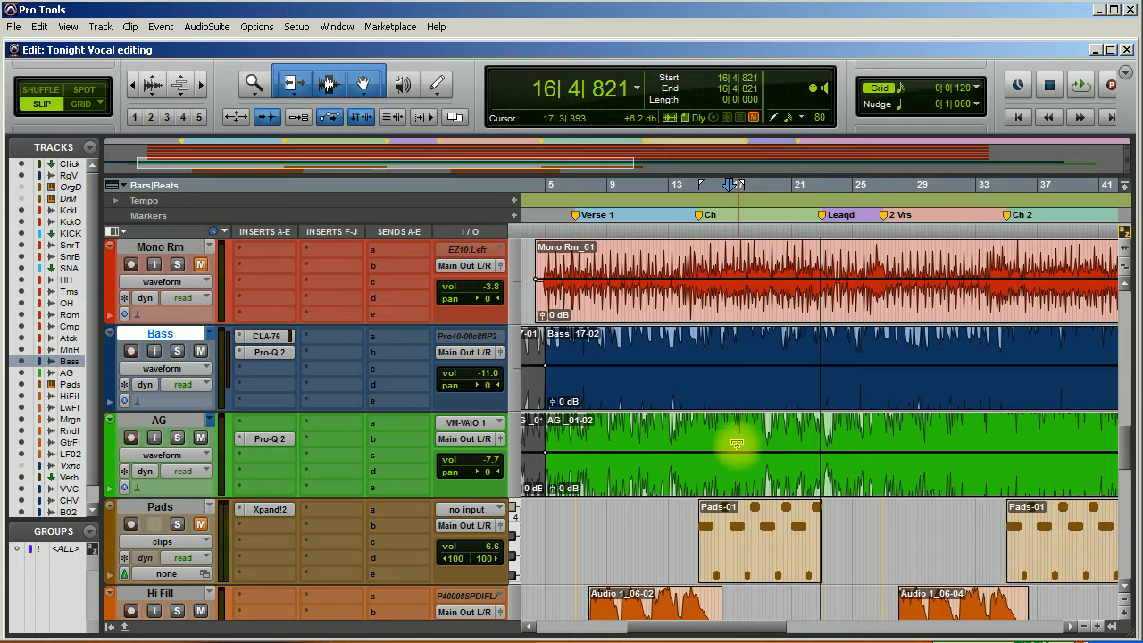
# Step: Solo the AG track, play it from around bar 5, and open its Pro-Q 2 equalizer
pyautogui.click(557, 433)
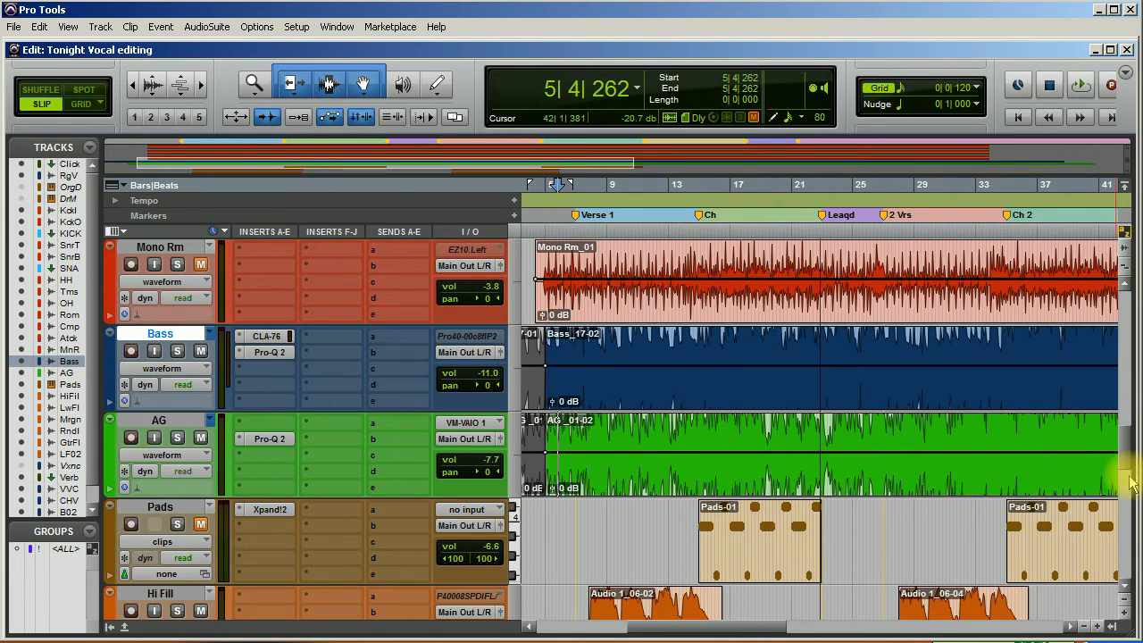
pyautogui.click(178, 437)
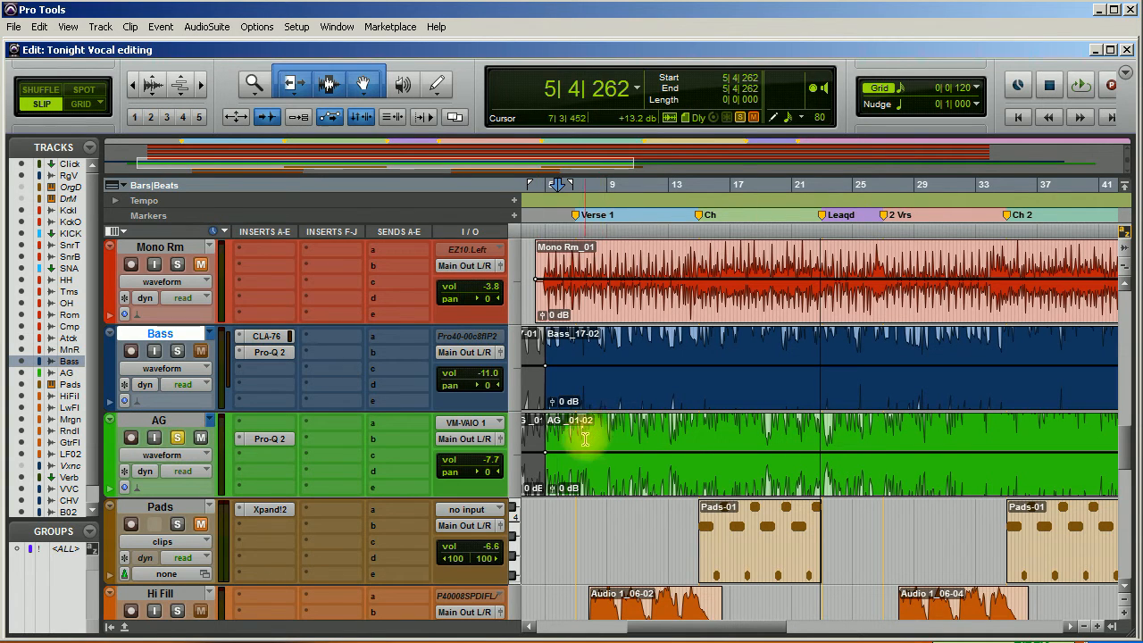
pyautogui.press('space')
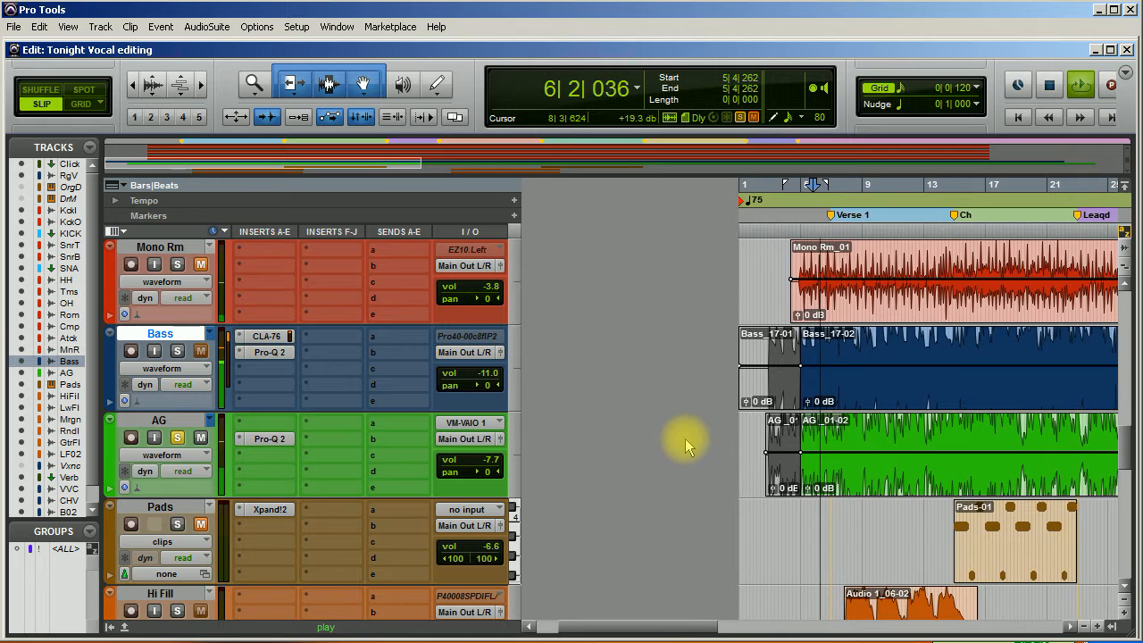
pyautogui.click(268, 438)
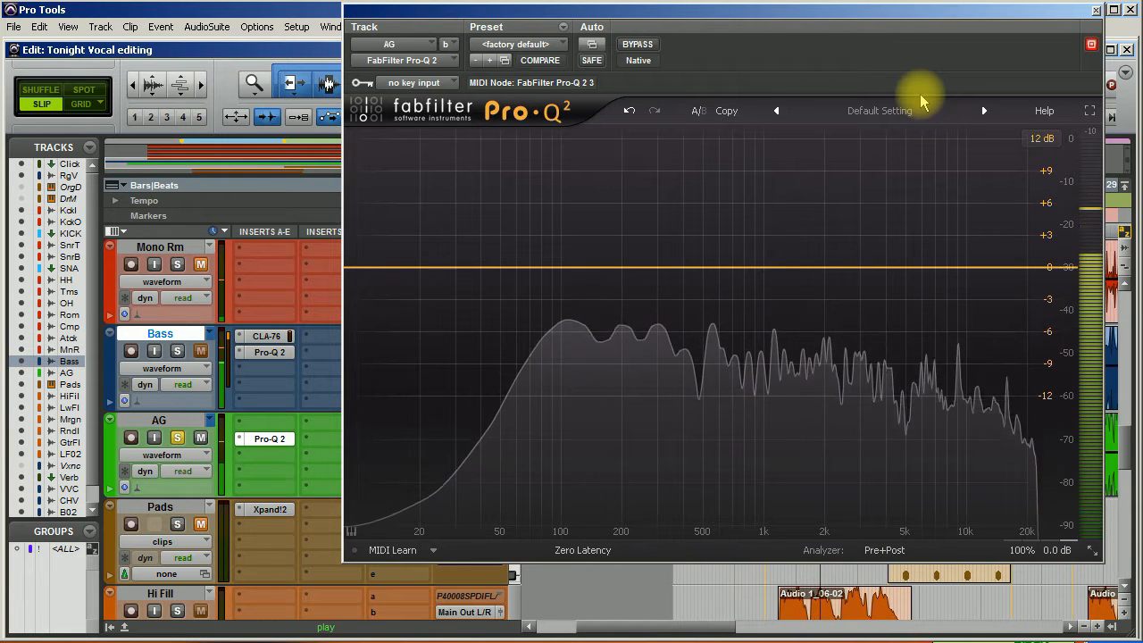
pyautogui.press('space')
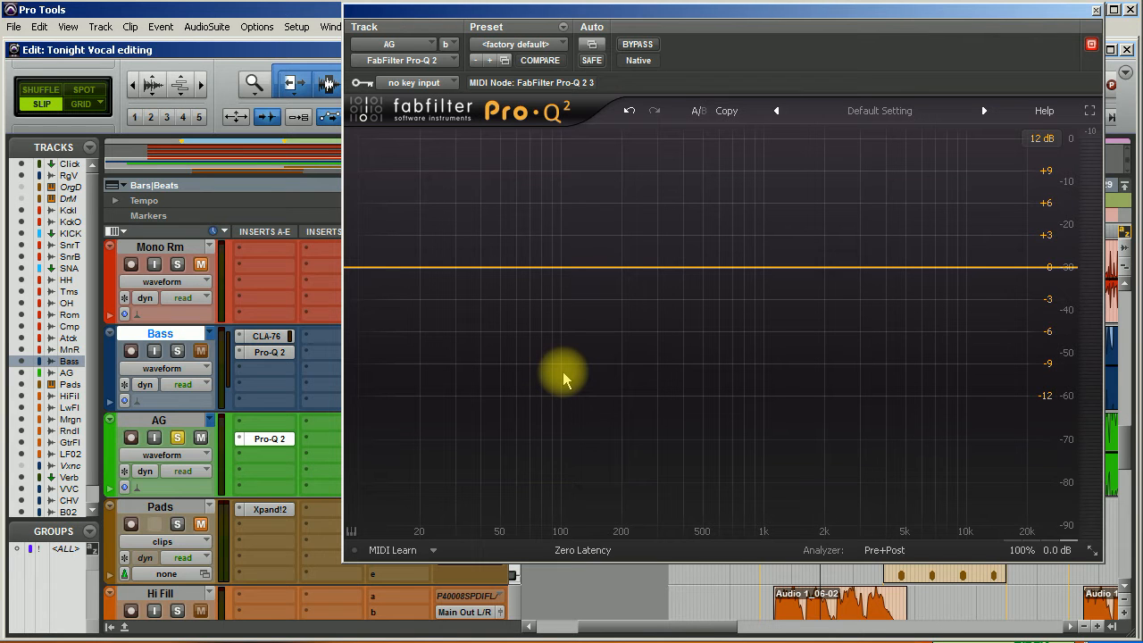
# Step: Raise the AG track's volume to -0.6 dB during playback, moving the equalizer window aside to reach it and back again
pyautogui.press('space')
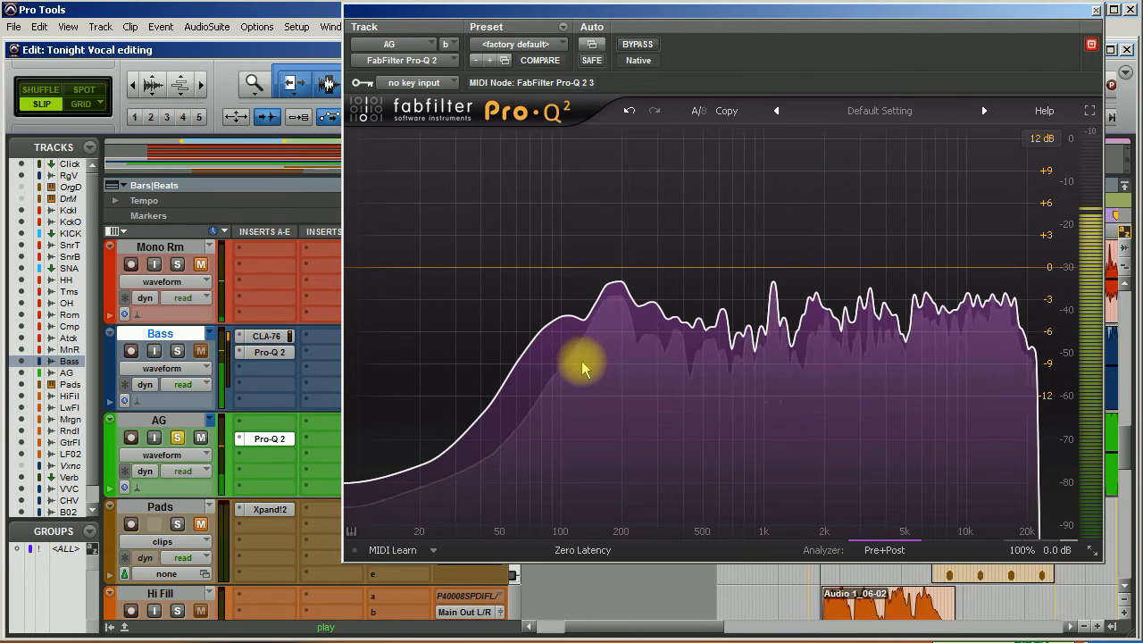
pyautogui.moveTo(629, 16); pyautogui.dragTo(880, 49)
pyautogui.moveTo(479, 459); pyautogui.dragTo(483, 465)
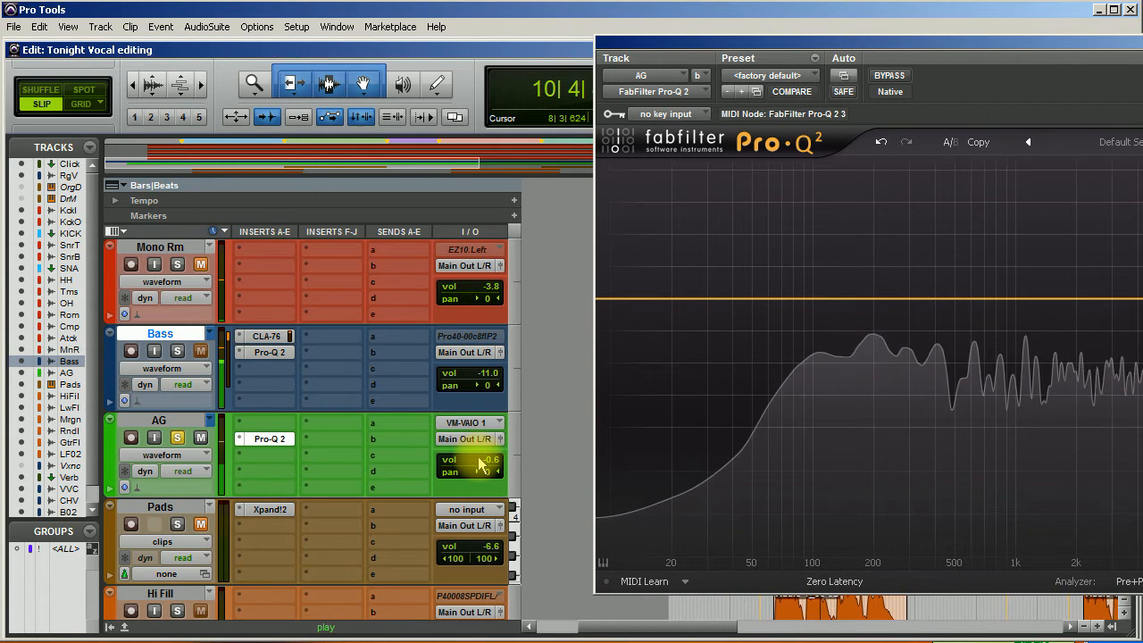
pyautogui.press('space')
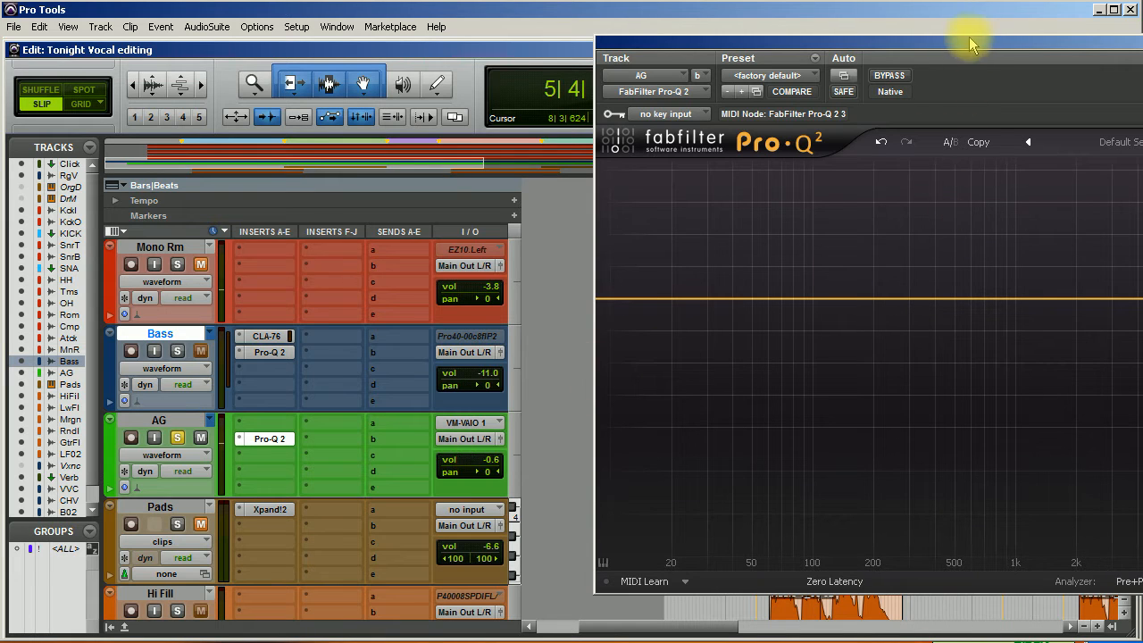
pyautogui.moveTo(689, 40); pyautogui.dragTo(705, 42)
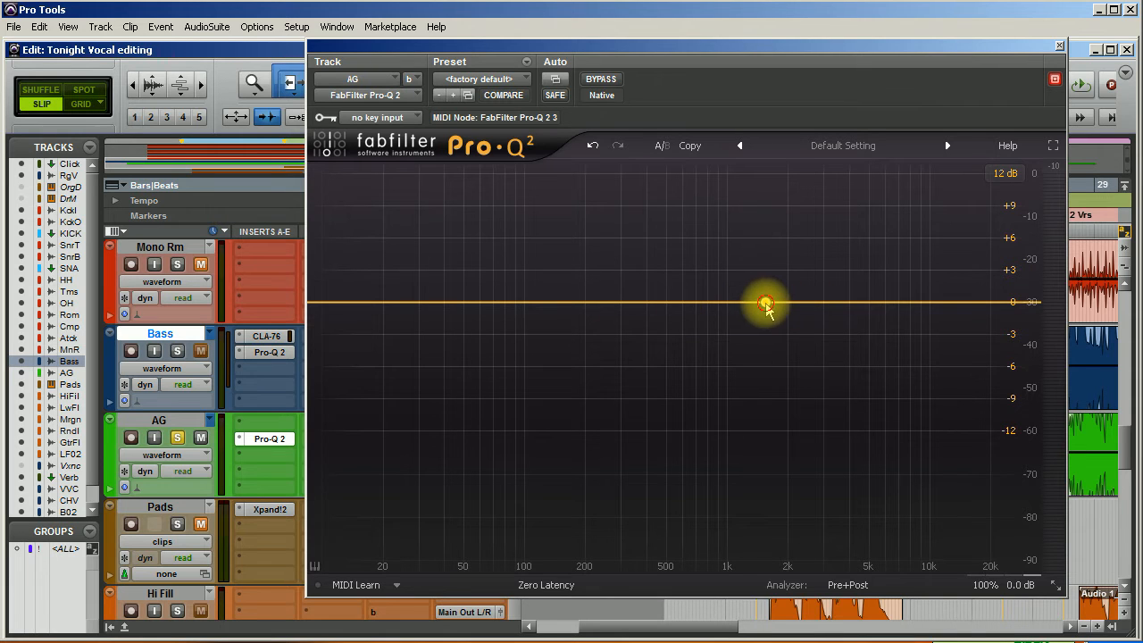
# Step: Add a bell band to the AG equalizer during playback, boosted about 11.3 dB near 1.7 kHz with a Q of about 2.8
pyautogui.click(765, 304)
pyautogui.moveTo(842, 511); pyautogui.dragTo(798, 408)
pyautogui.press('space')
pyautogui.moveTo(765, 306); pyautogui.dragTo(765, 225)
pyautogui.scroll(-8, 765, 229)
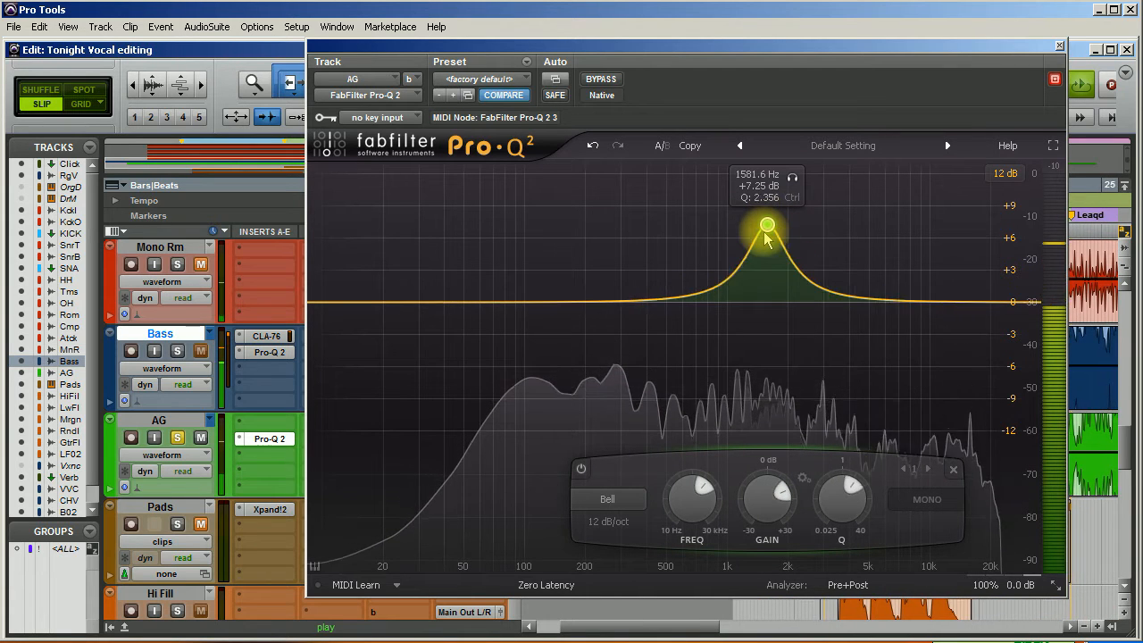
pyautogui.scroll(2, 765, 237)
pyautogui.moveTo(765, 229); pyautogui.dragTo(776, 183)
# Step: Audition the AG band in isolation, shift it to about 1664 Hz at +11.25 dB, and narrow its Q to about 3.43
pyautogui.click(800, 212)
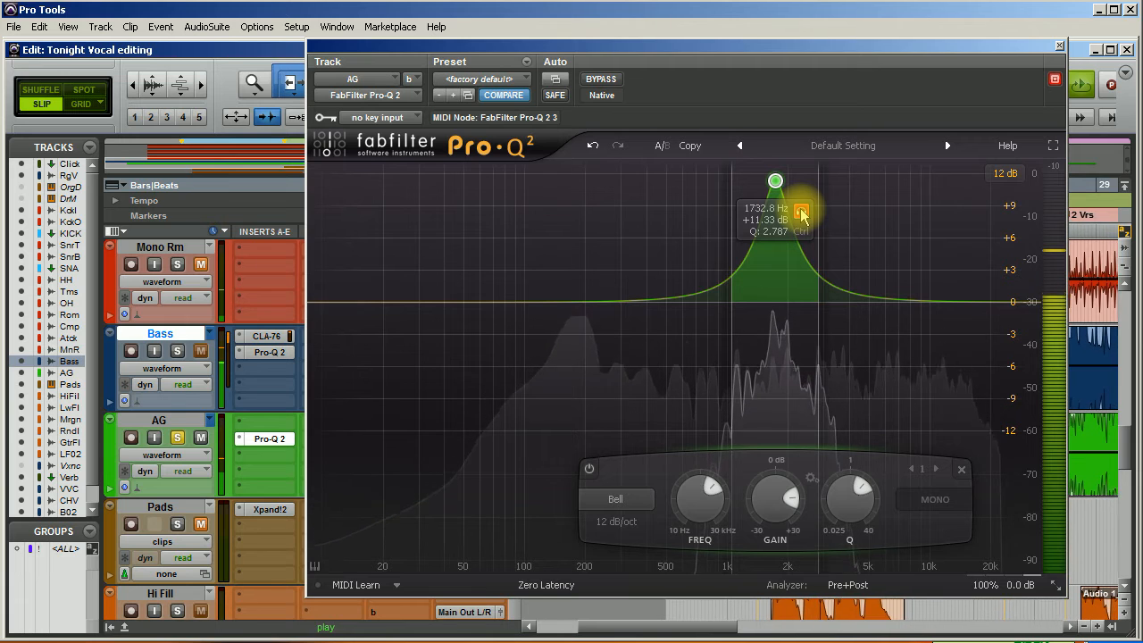
pyautogui.click(801, 212)
pyautogui.moveTo(774, 184); pyautogui.dragTo(771, 183)
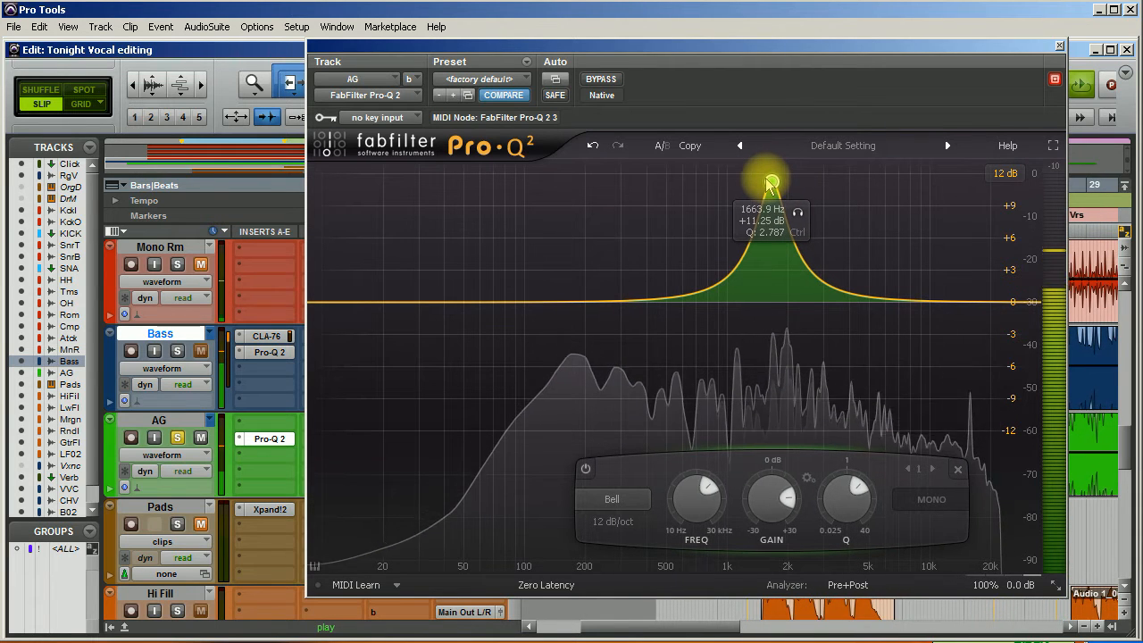
pyautogui.click(801, 216)
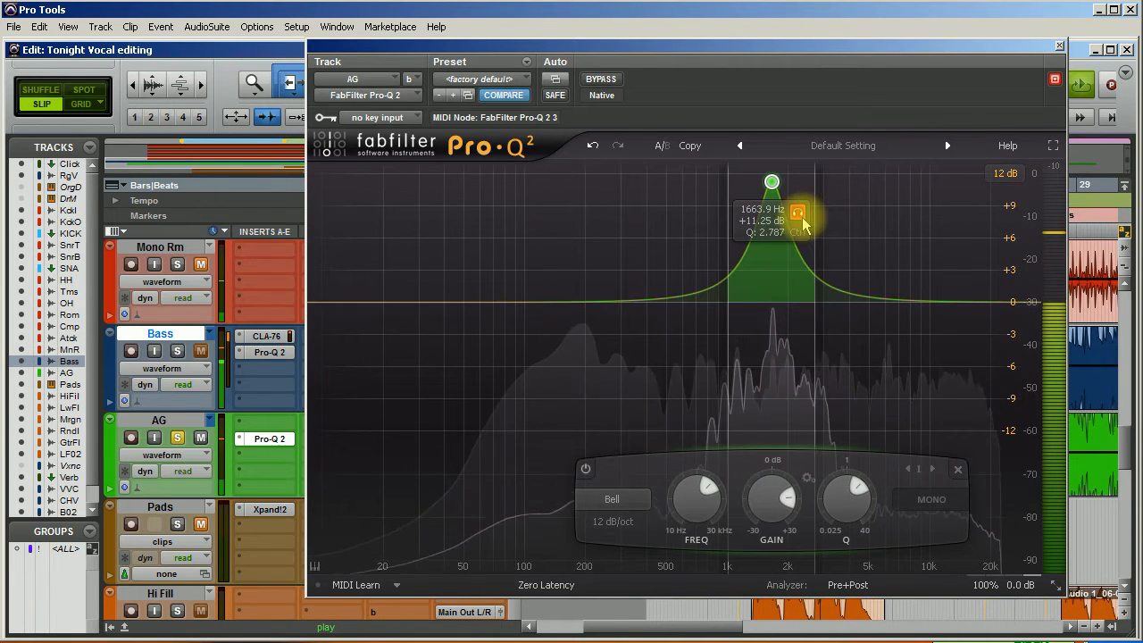
pyautogui.moveTo(847, 493); pyautogui.dragTo(847, 488)
pyautogui.click(800, 211)
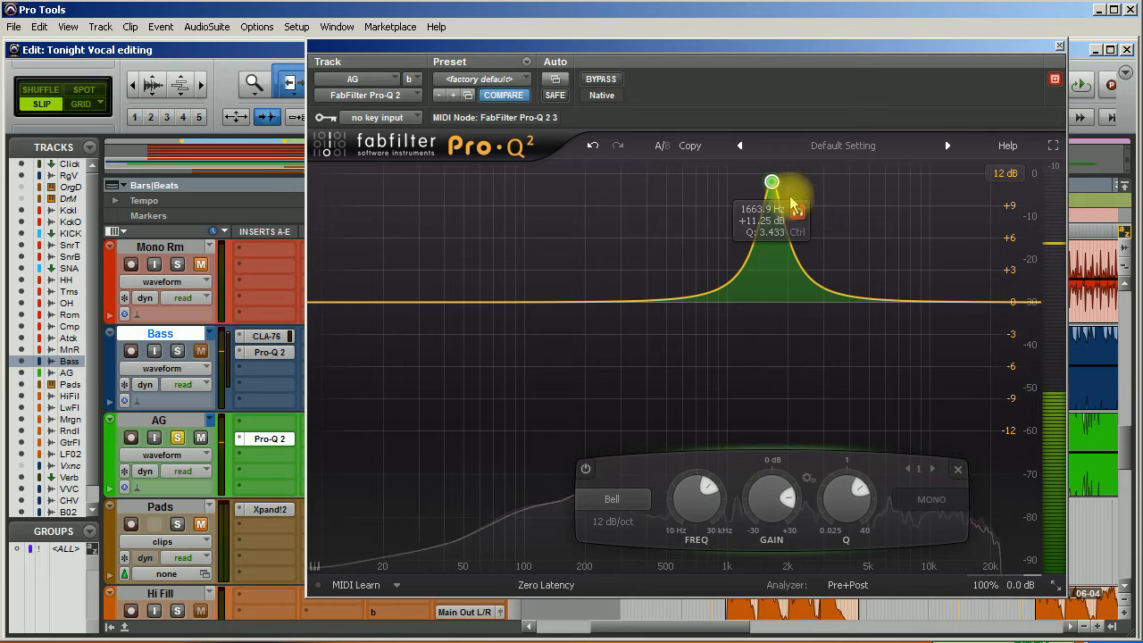
# Step: Lower the 1664 Hz AG band's gain to about -5 dB during playback and narrow its Q slightly
pyautogui.moveTo(773, 494)
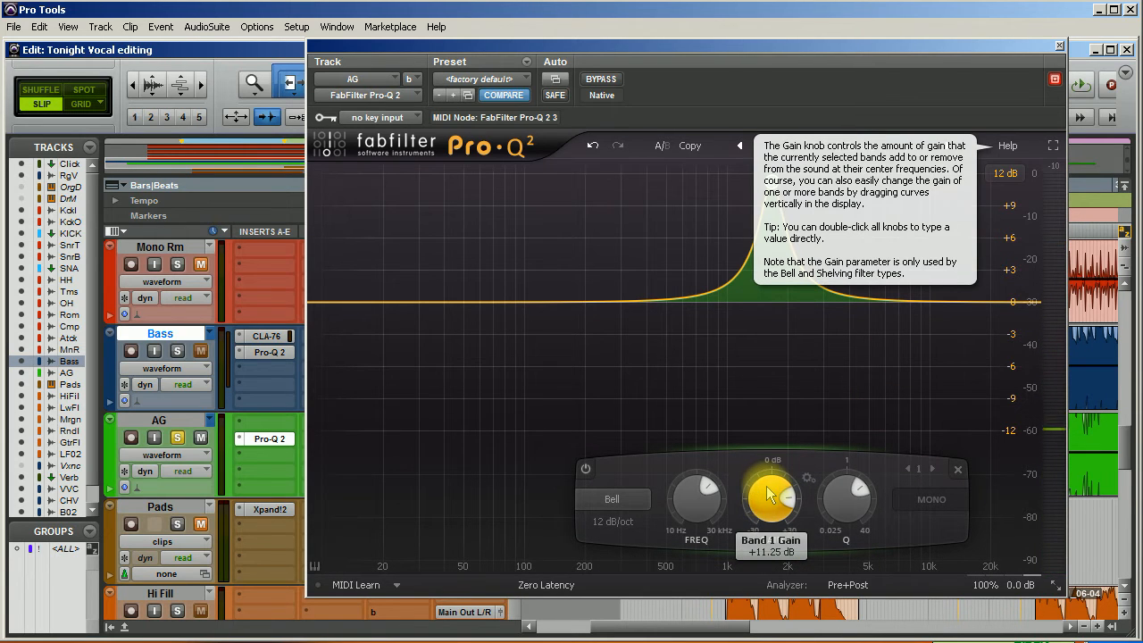
pyautogui.scroll(-3, 766, 491)
pyautogui.scroll(-8, 766, 491)
pyautogui.press('space')
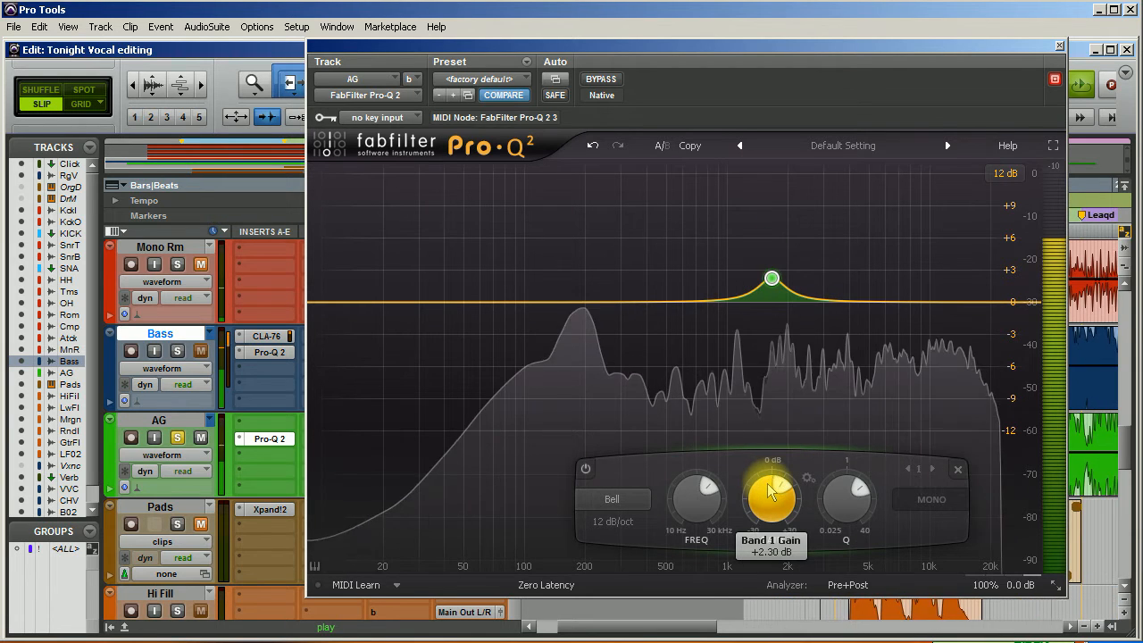
pyautogui.scroll(-8, 771, 491)
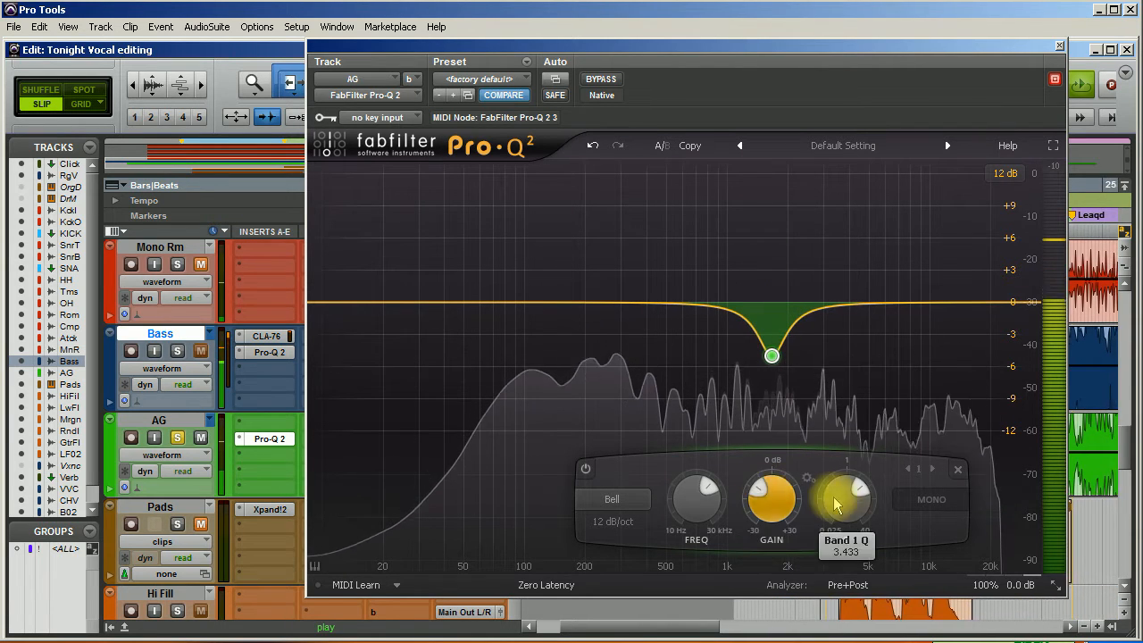
pyautogui.scroll(2, 833, 505)
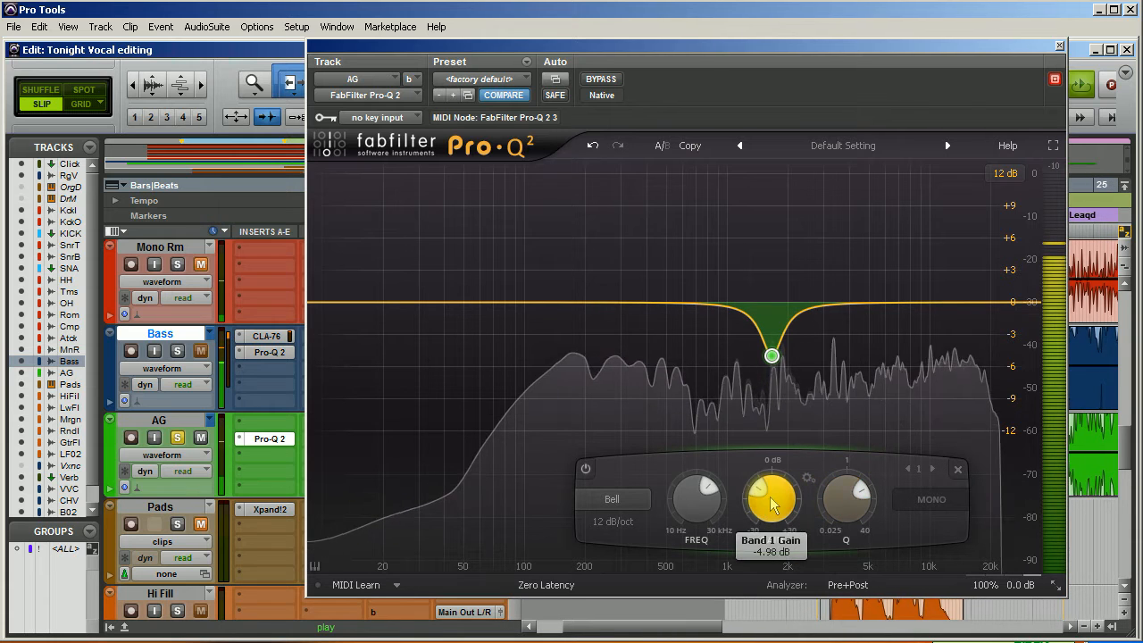
# Step: Swing the 1664 Hz AG band between boost and cut to hear its effect, bringing the gain down to about -10.9 dB
pyautogui.scroll(1, 773, 507)
pyautogui.scroll(10, 774, 507)
pyautogui.scroll(-10, 773, 507)
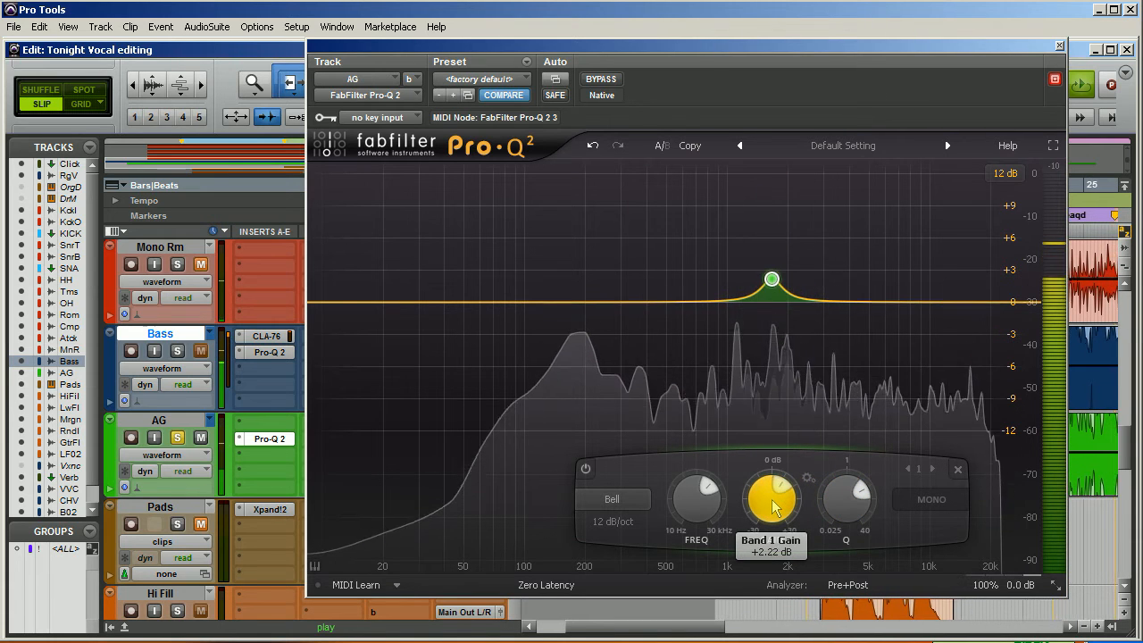
pyautogui.scroll(-2, 774, 508)
pyautogui.scroll(1, 773, 508)
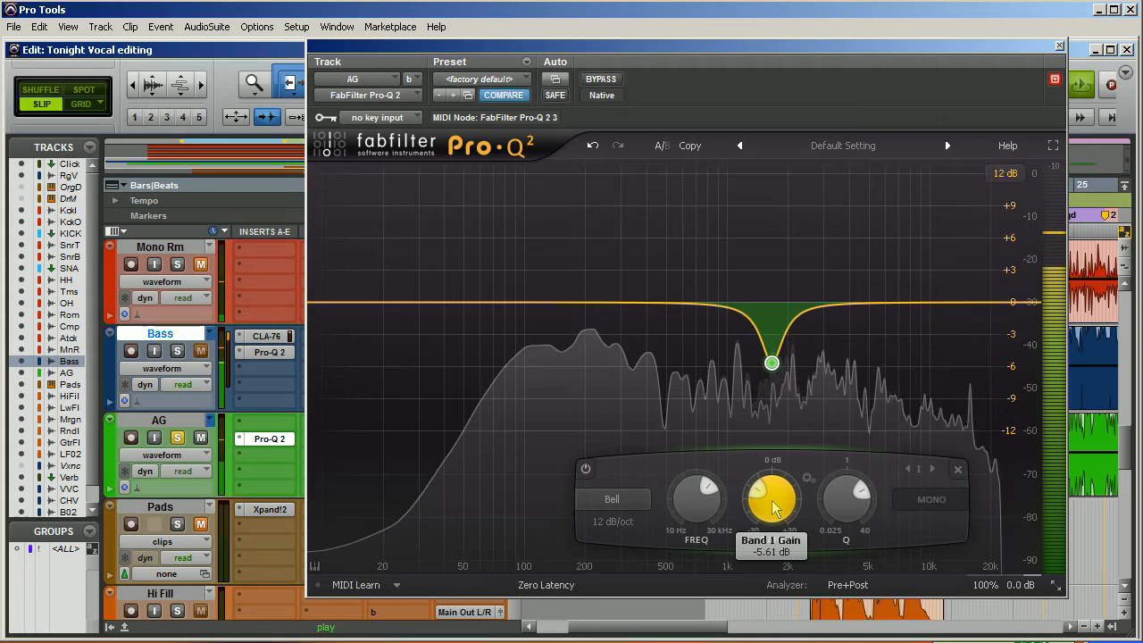
pyautogui.scroll(-2, 773, 507)
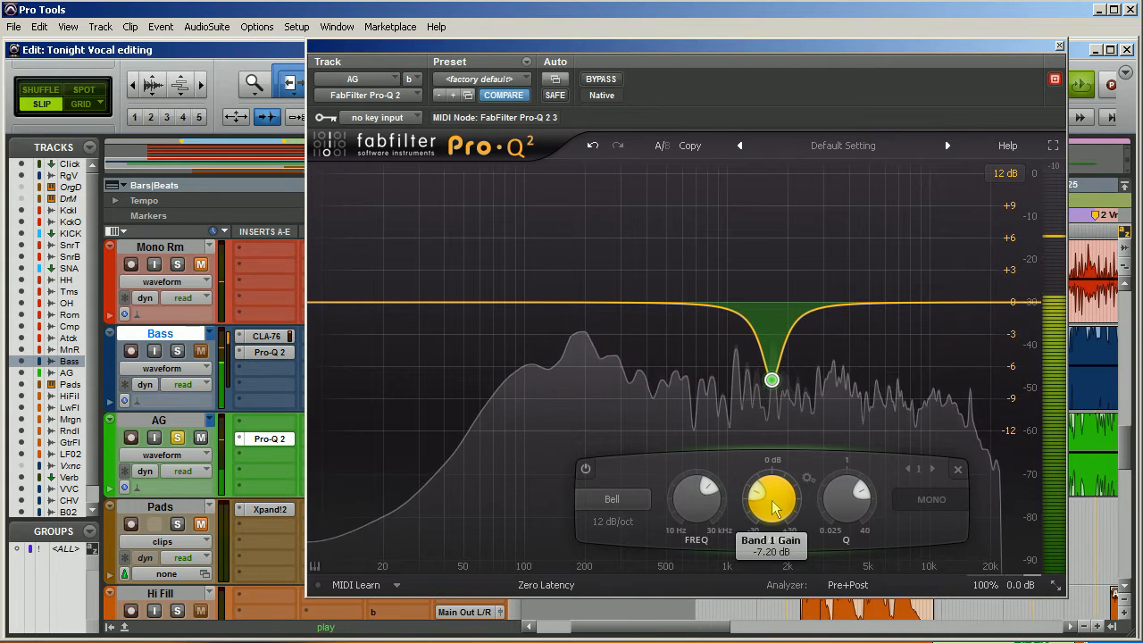
pyautogui.scroll(-5, 769, 491)
pyautogui.scroll(3, 769, 491)
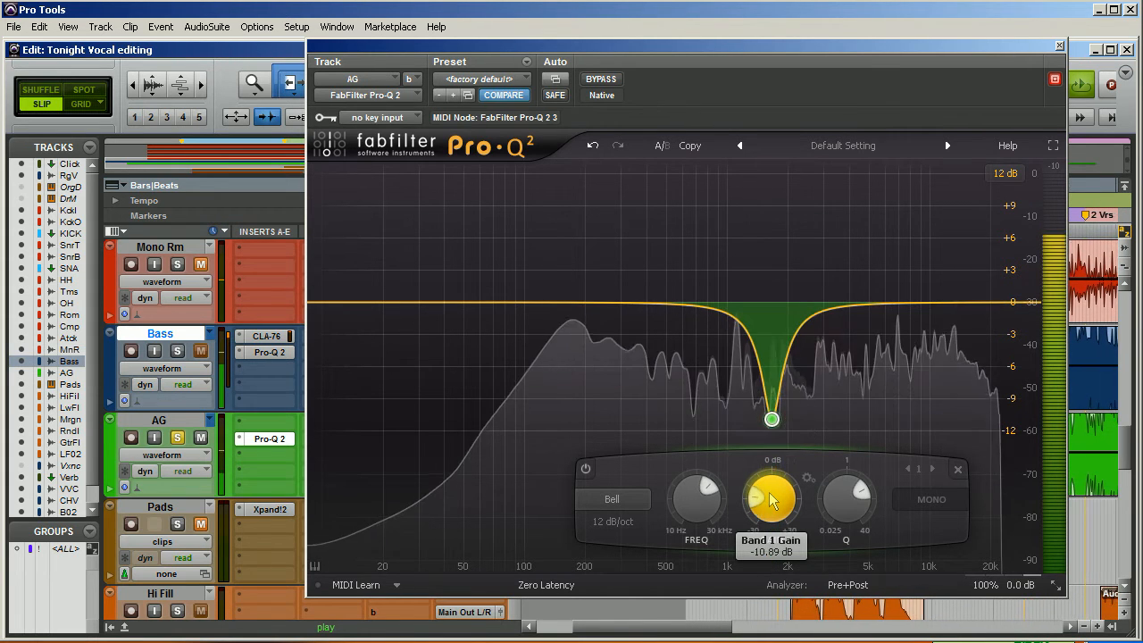
# Step: Ease the AG track's 1664 Hz cut up to about -6.5 dB during playback
pyautogui.scroll(1, 769, 492)
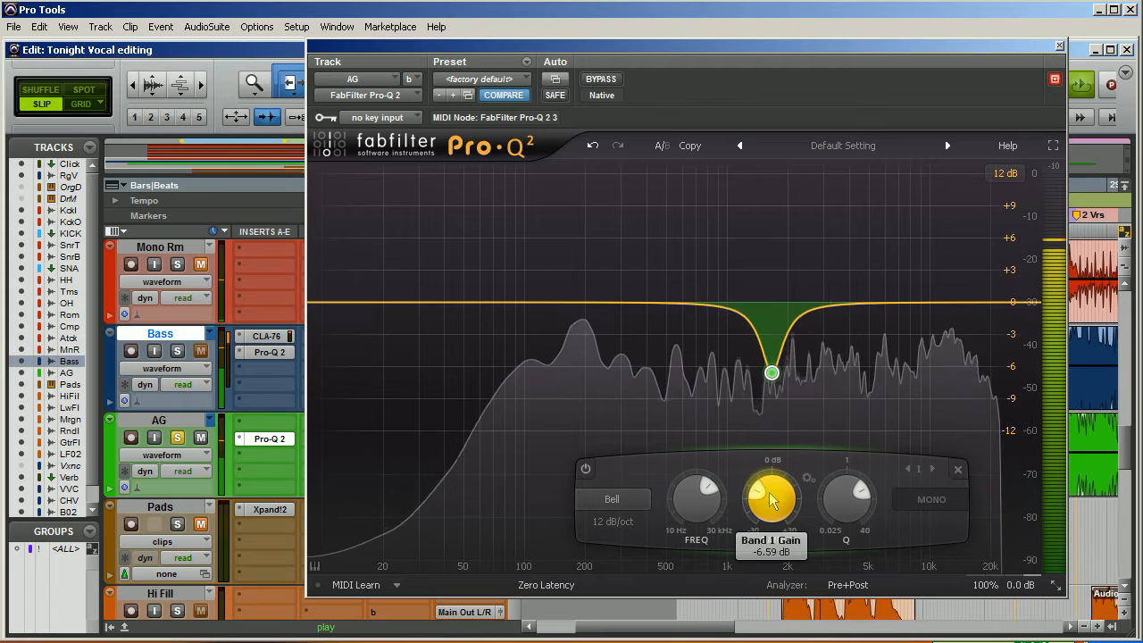
pyautogui.scroll(3, 769, 492)
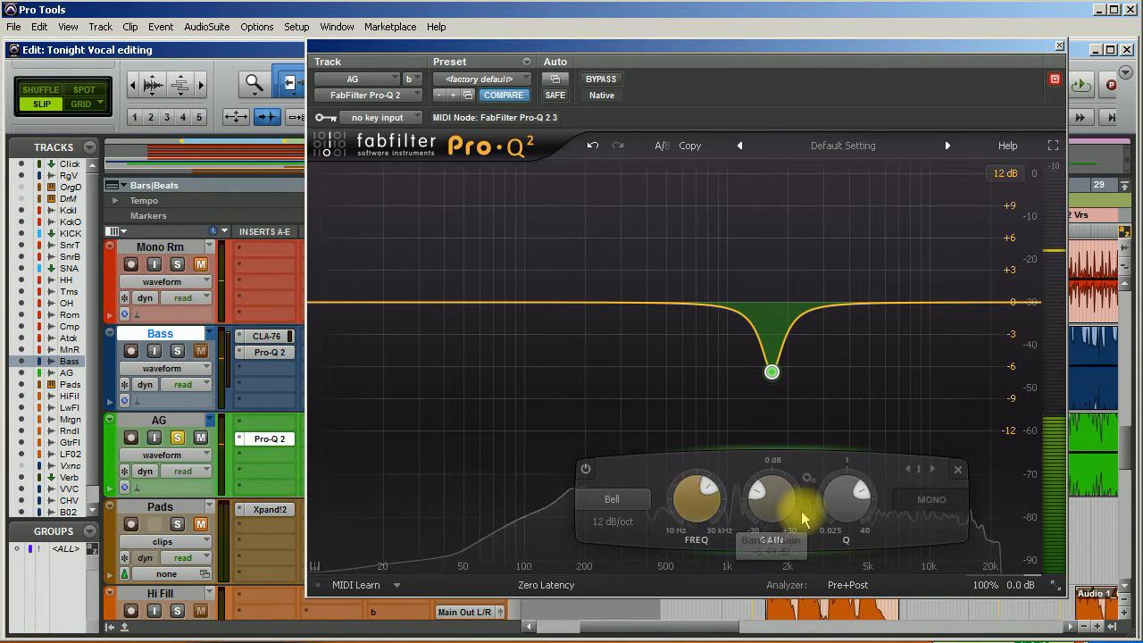
# Step: Add a second AG bell band with a Q of about 4.3, boost it about 11.3 dB near 702 Hz and audition it in isolation
pyautogui.click(659, 304)
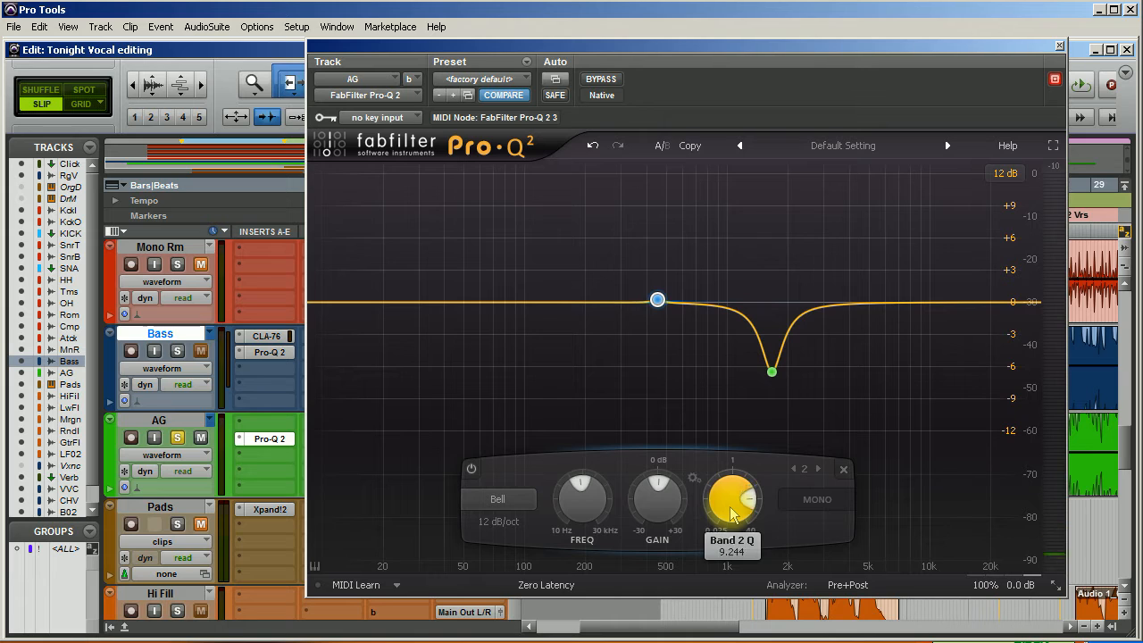
pyautogui.moveTo(655, 303); pyautogui.dragTo(659, 247)
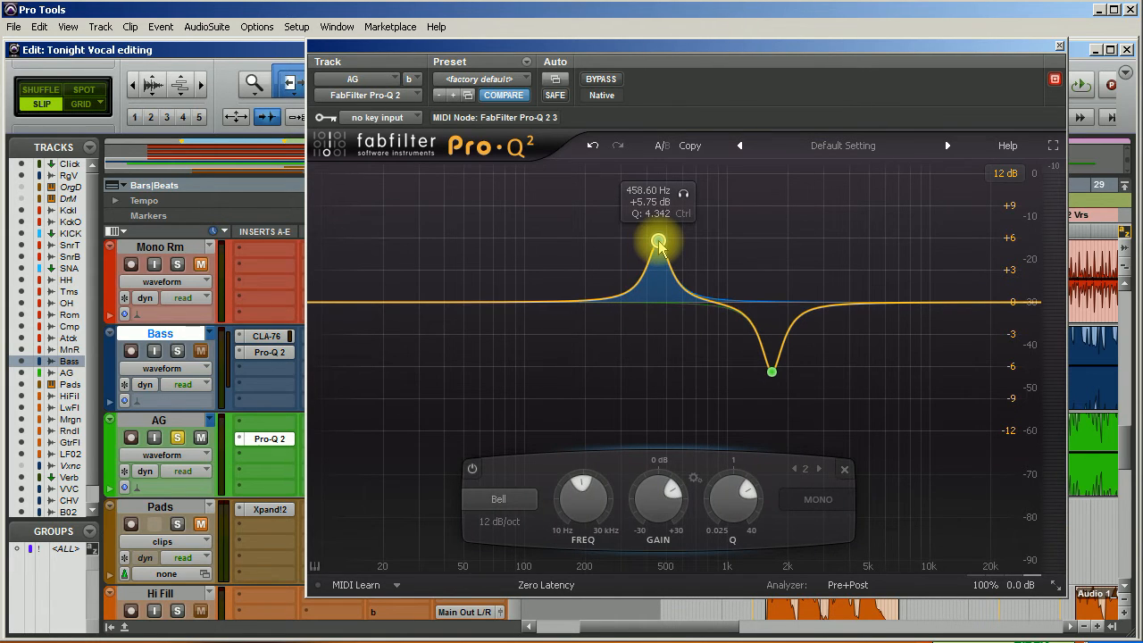
pyautogui.press('space')
pyautogui.moveTo(662, 243); pyautogui.dragTo(693, 178)
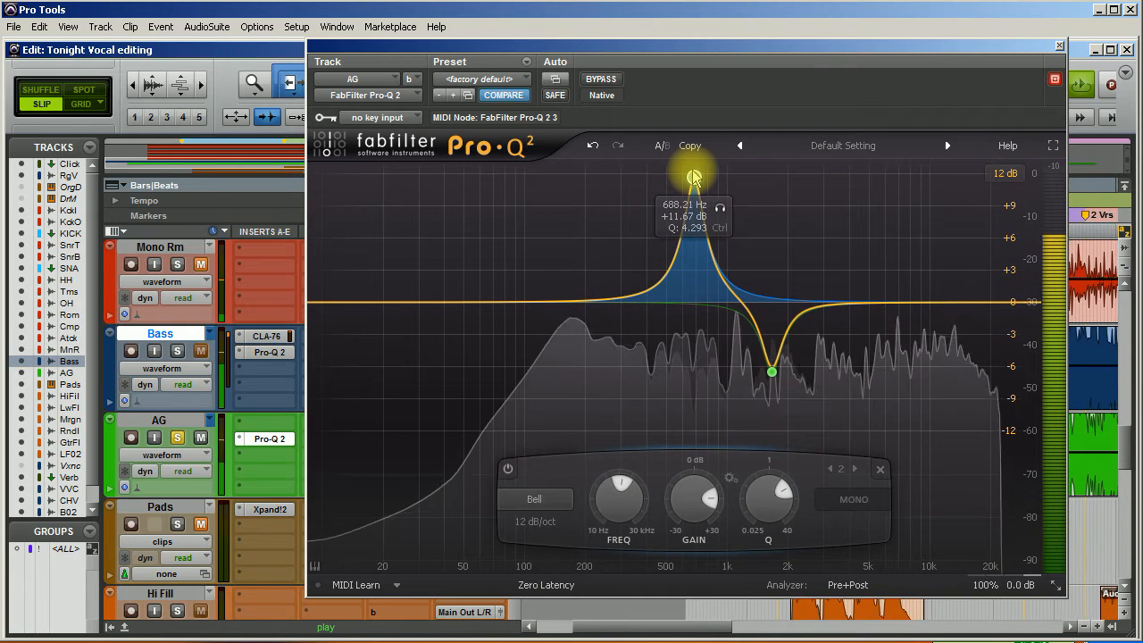
pyautogui.moveTo(694, 177)
pyautogui.mouseDown()
pyautogui.moveTo(685, 170)
pyautogui.moveTo(697, 178)
pyautogui.mouseUp()
pyautogui.click(721, 216)
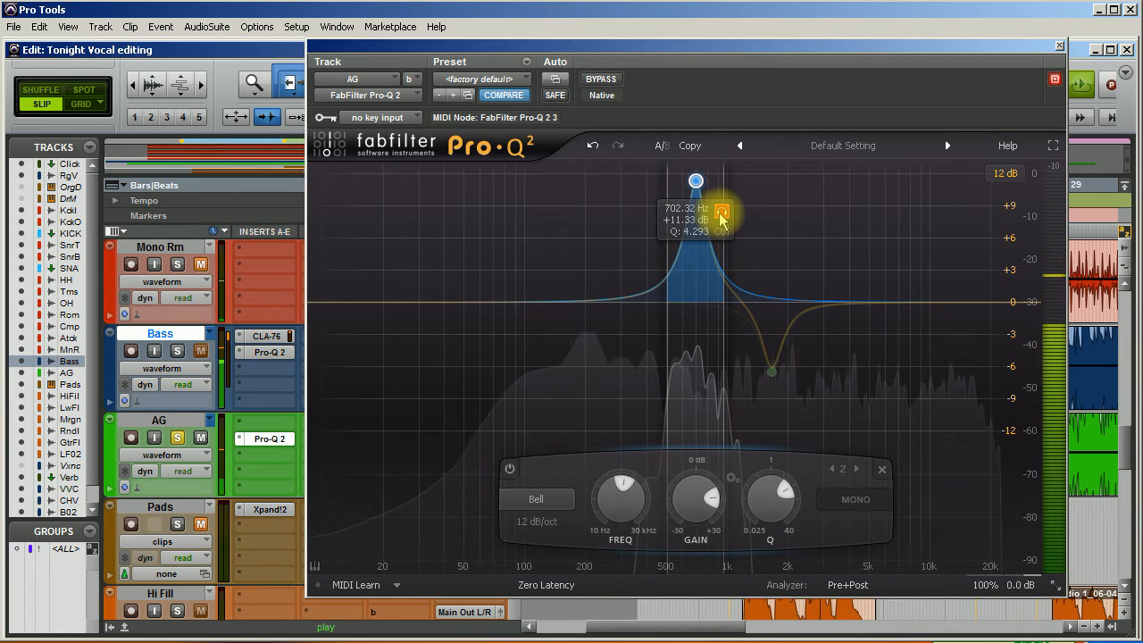
pyautogui.click(721, 216)
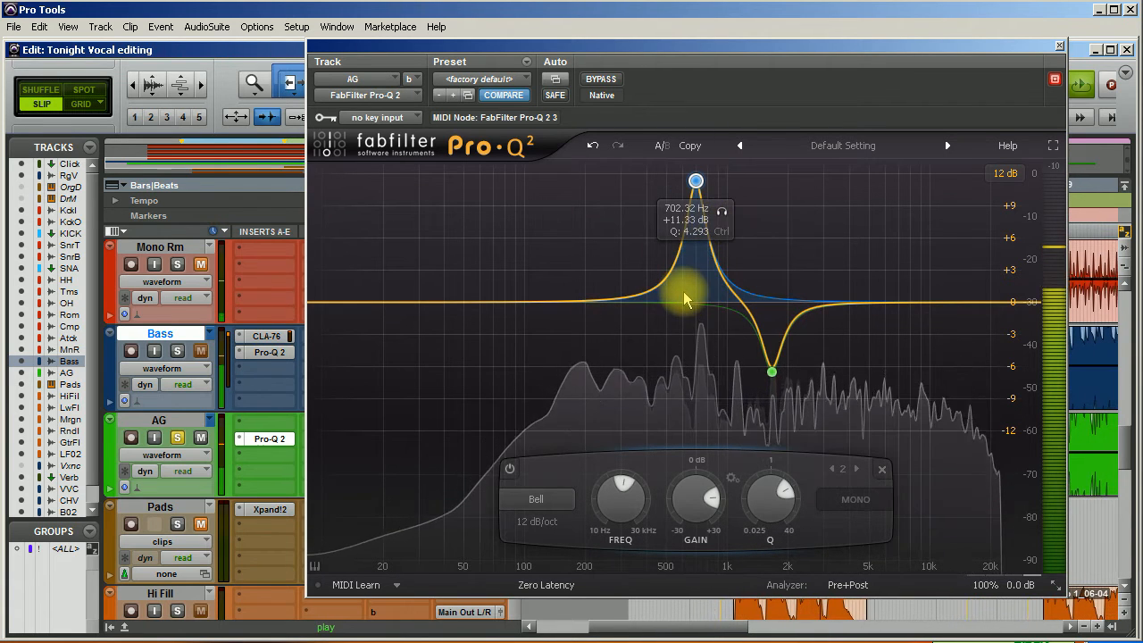
# Step: Swing the 702 Hz AG band's gain between boost and cut during playback, leaving it at about -6.95 dB
pyautogui.scroll(-9, 694, 498)
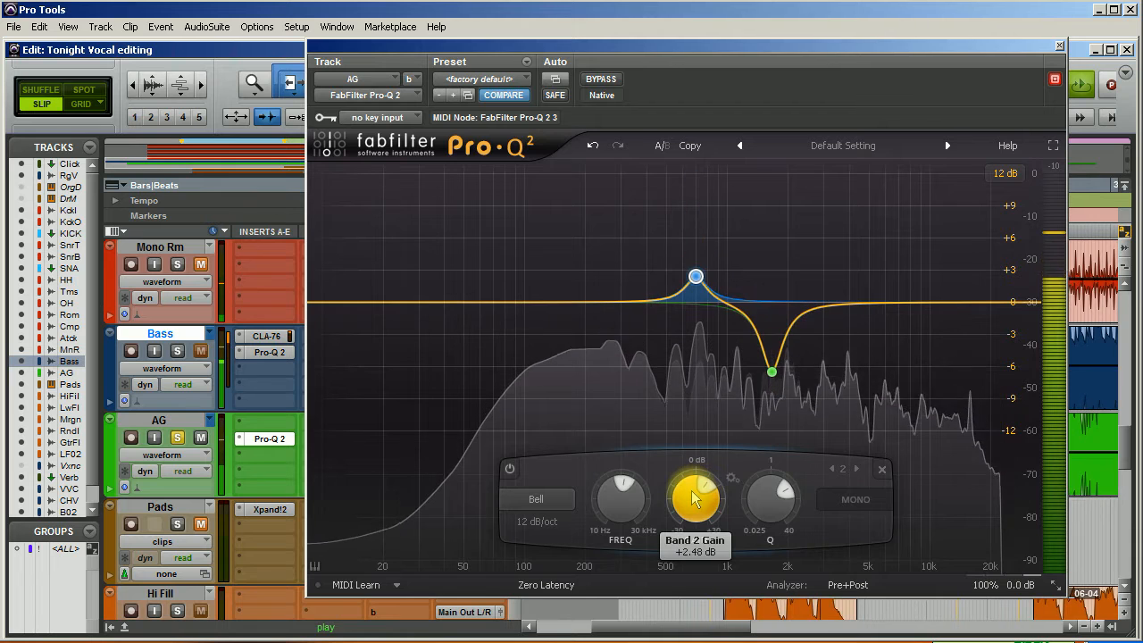
pyautogui.scroll(-6, 694, 497)
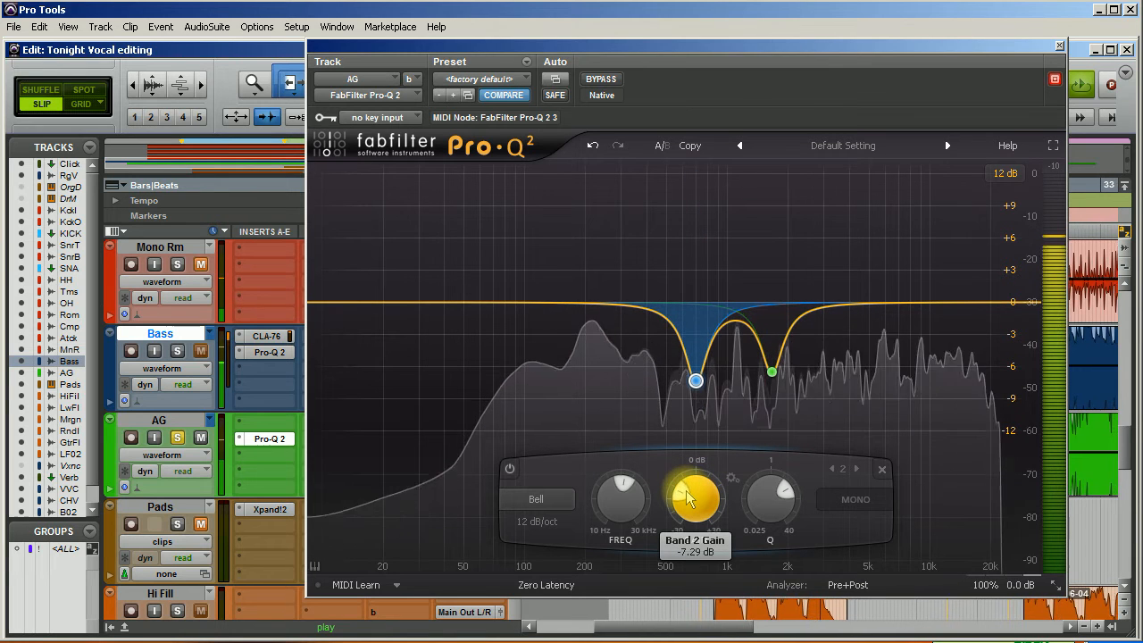
pyautogui.scroll(-3, 686, 490)
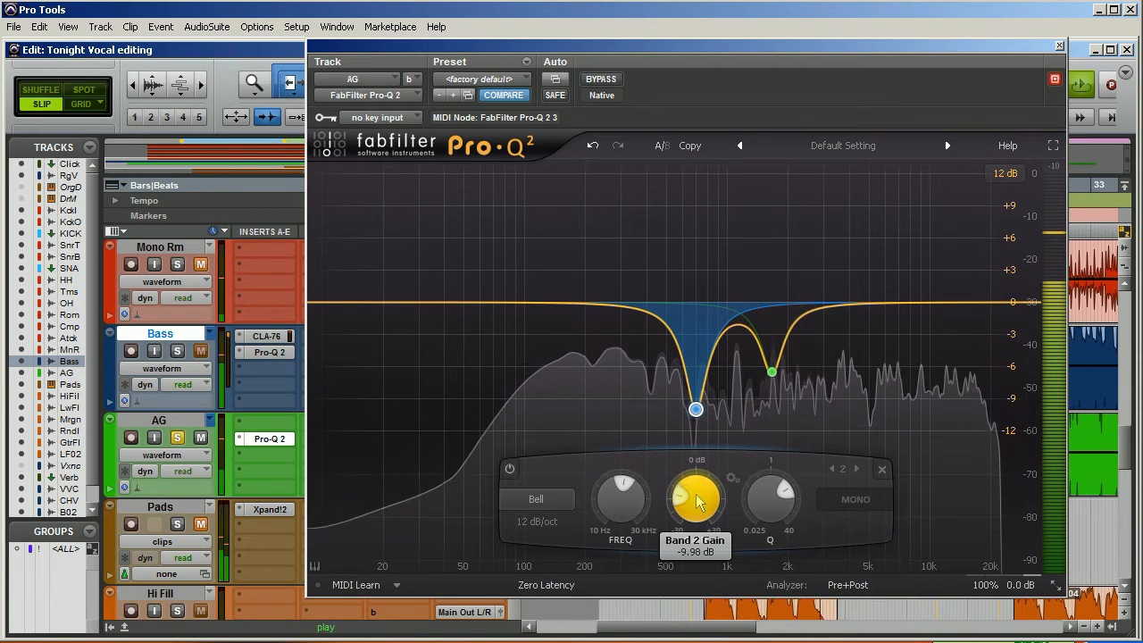
pyautogui.scroll(-3, 696, 496)
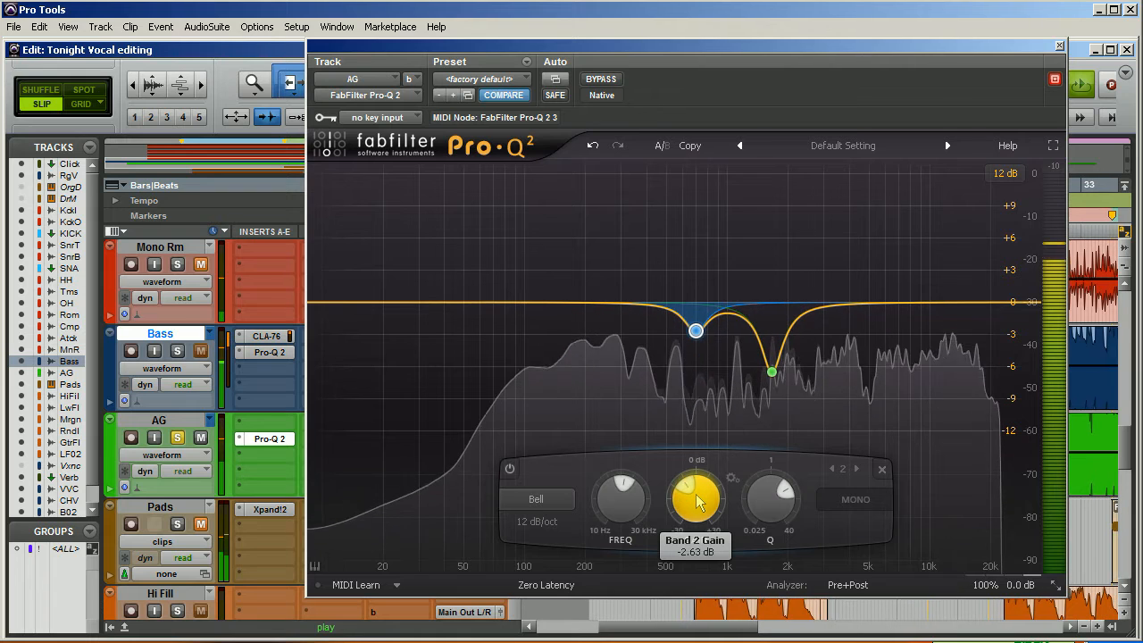
pyautogui.scroll(13, 697, 502)
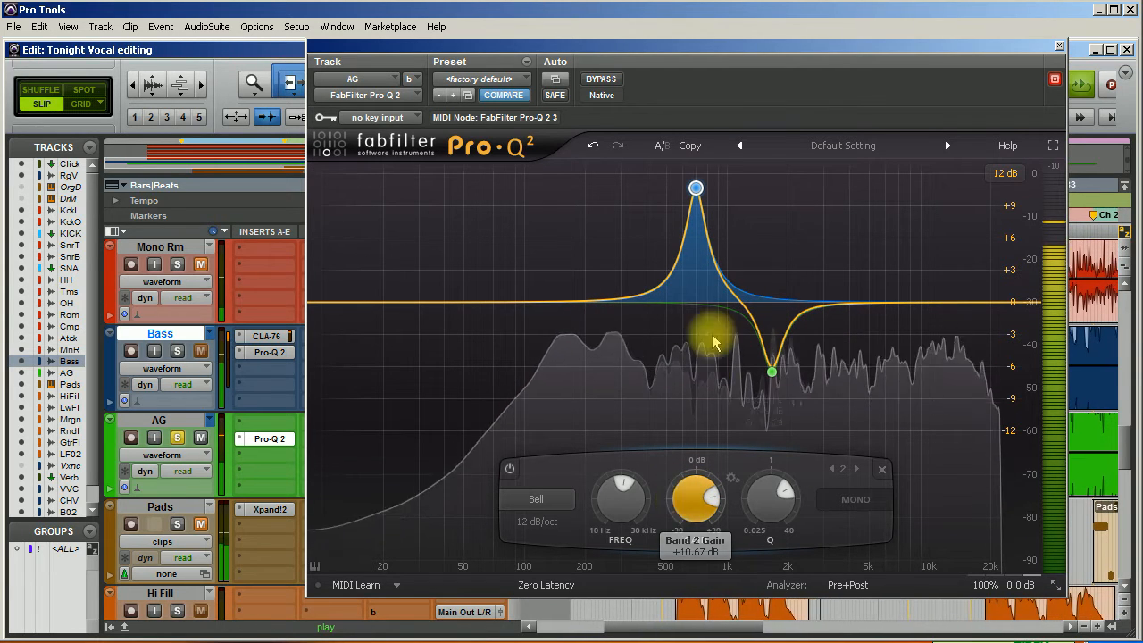
pyautogui.scroll(-20, 696, 498)
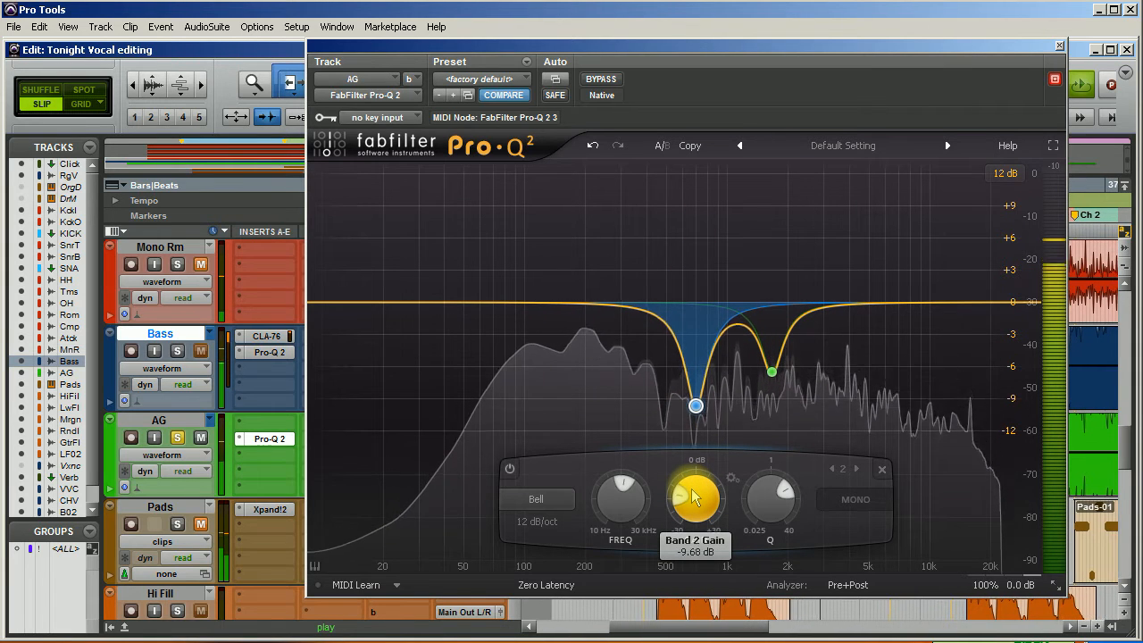
pyautogui.scroll(2, 695, 498)
pyautogui.scroll(1, 695, 497)
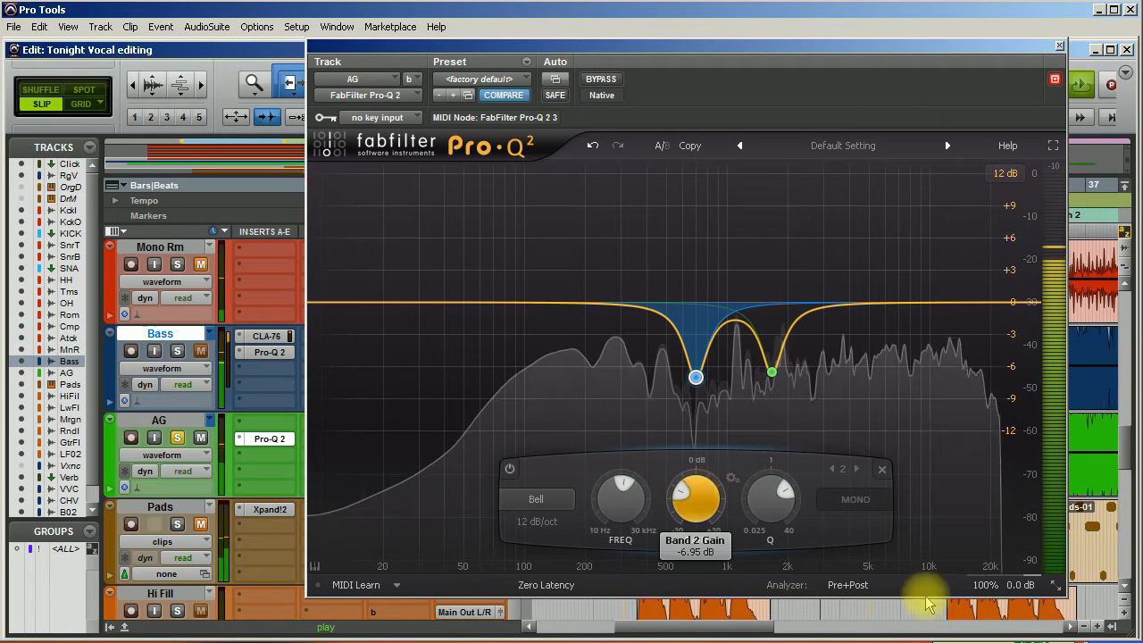
pyautogui.moveTo(1015, 587)
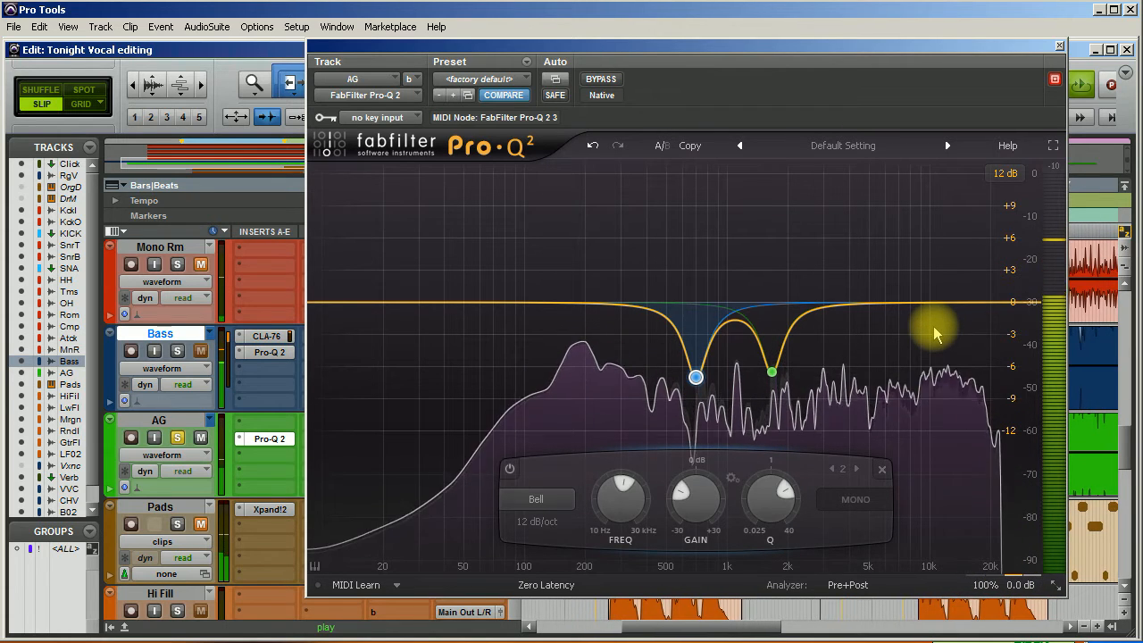
pyautogui.press('space')
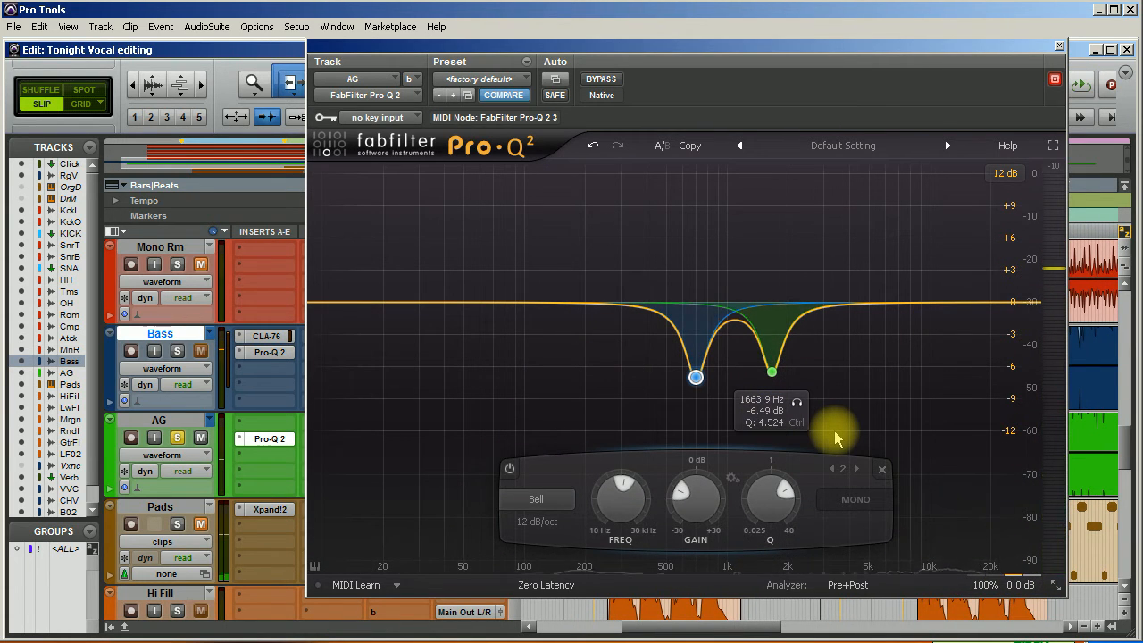
# Step: Compare the AG track with the equalizer bypassed and active during playback, leaving the equalizer active
pyautogui.click(601, 78)
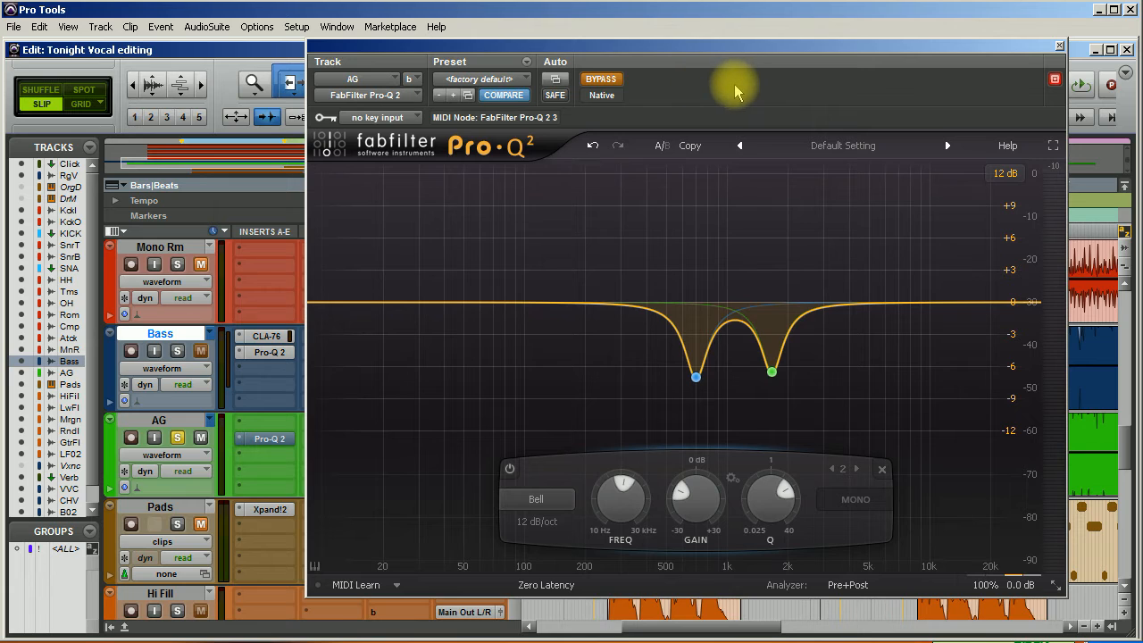
pyautogui.press('space')
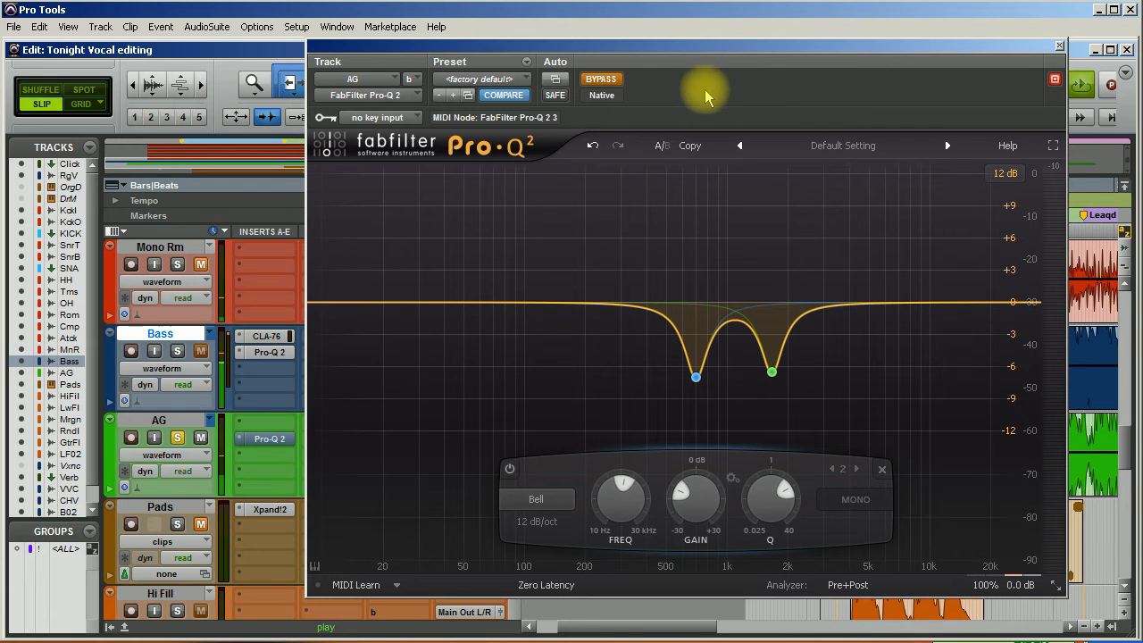
pyautogui.click(610, 83)
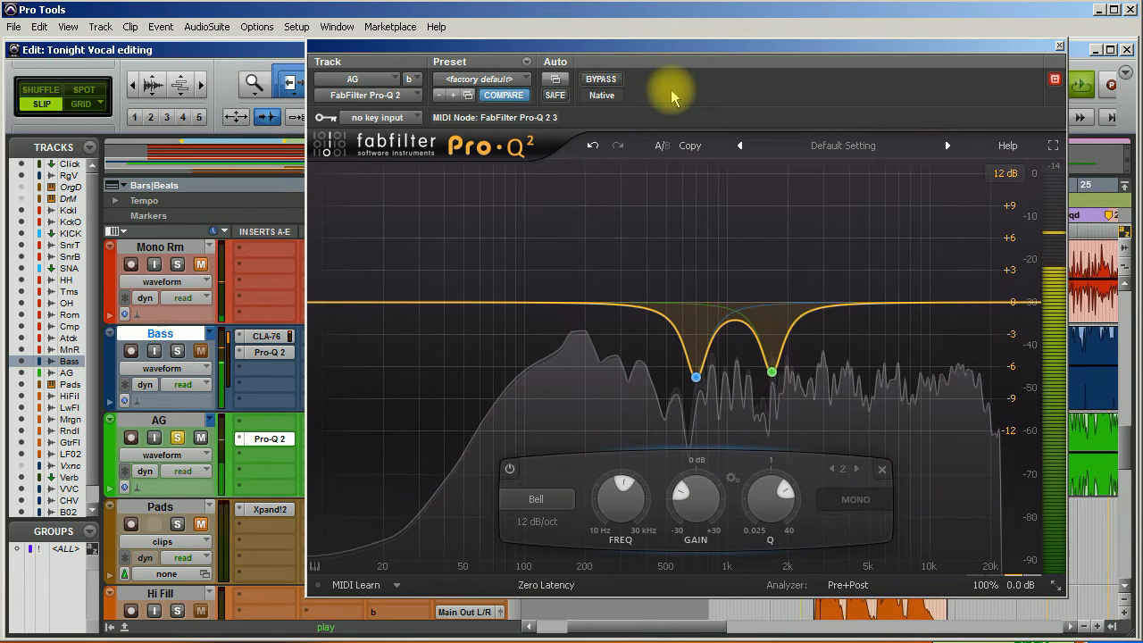
pyautogui.click(602, 80)
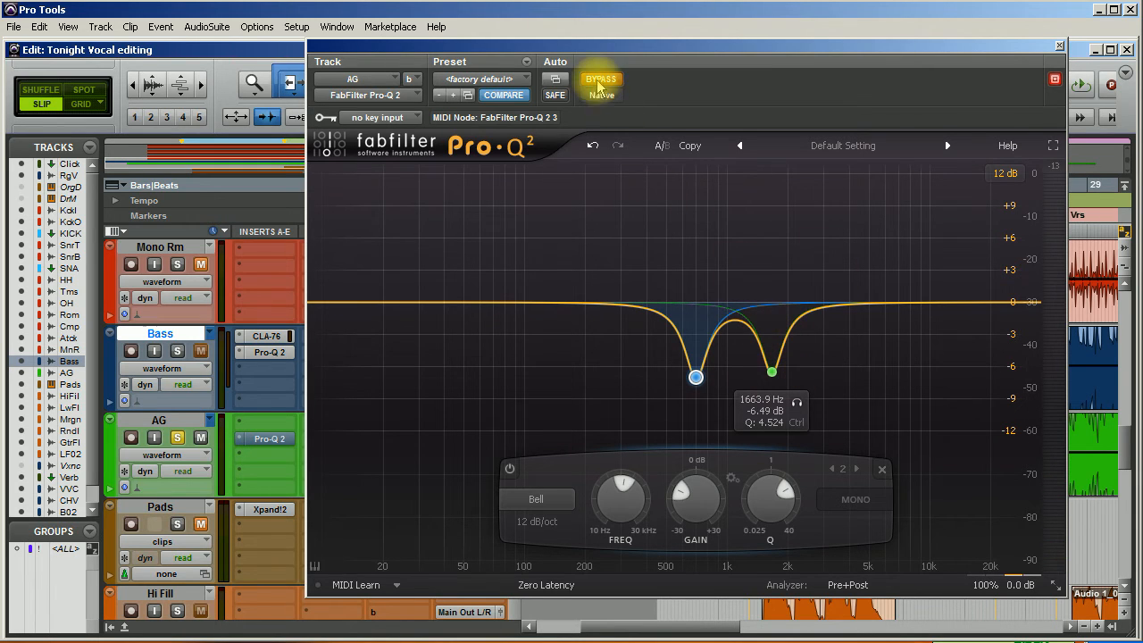
pyautogui.press('space')
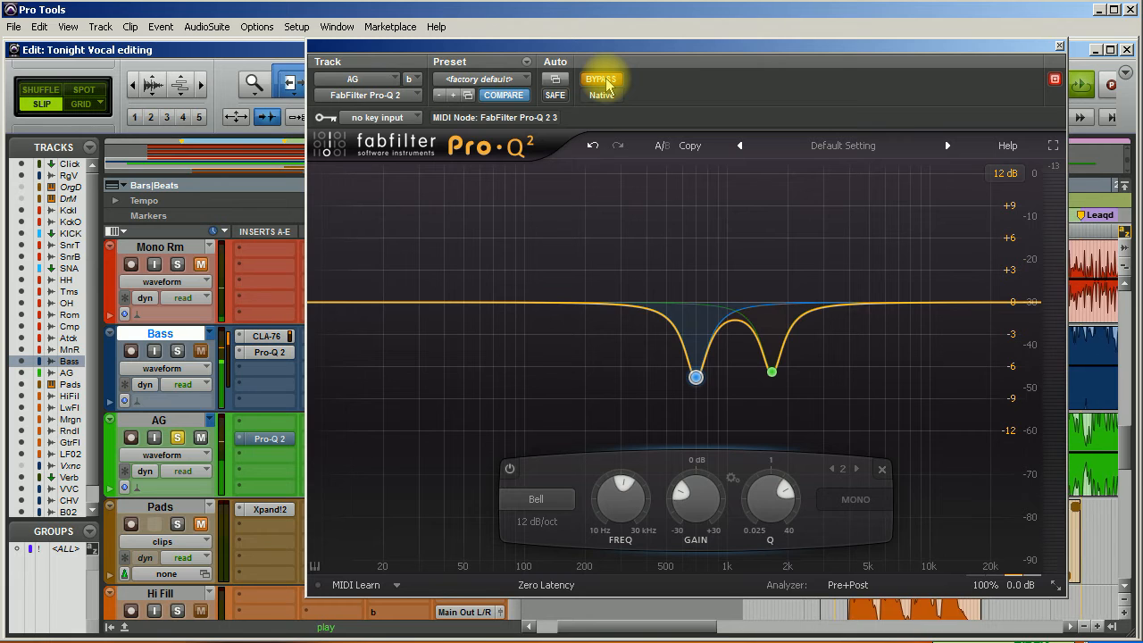
pyautogui.click(607, 80)
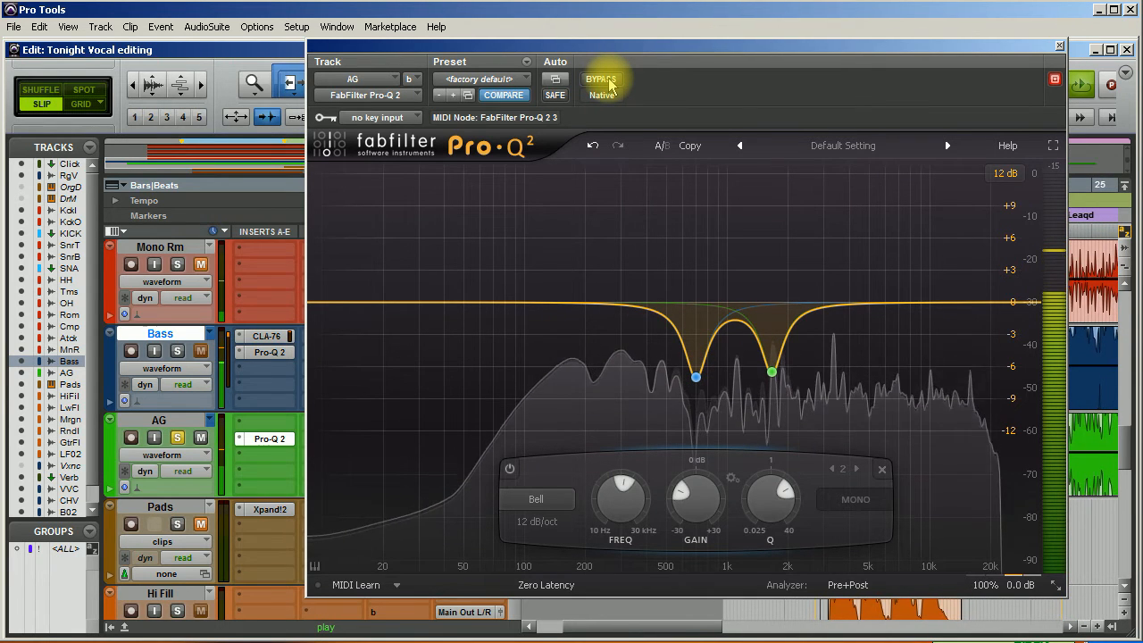
pyautogui.click(601, 79)
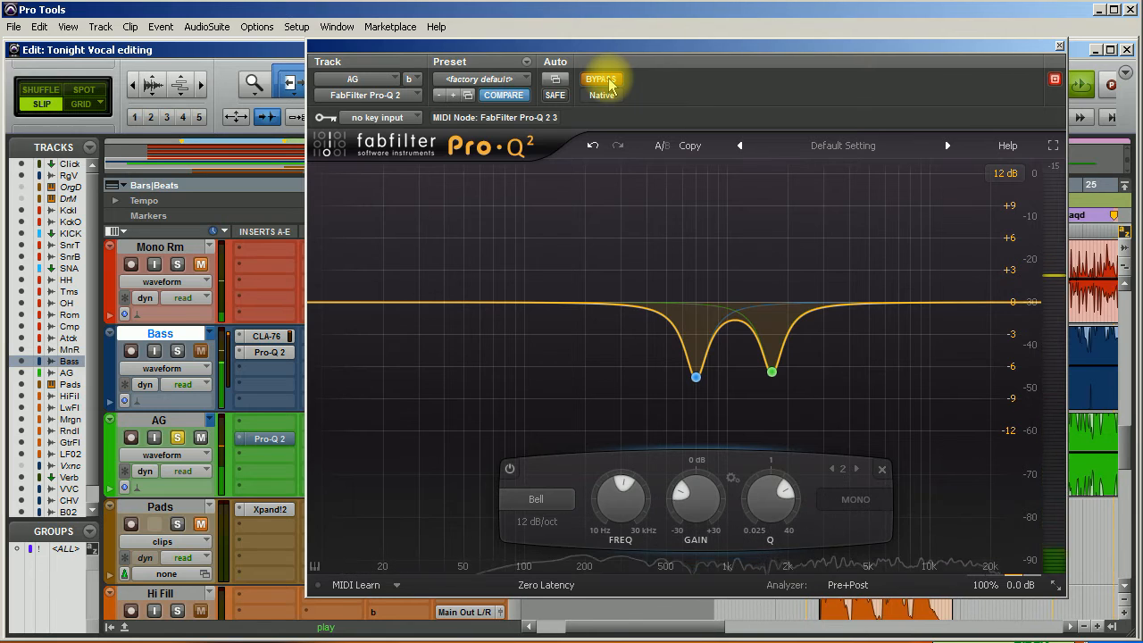
pyautogui.click(609, 81)
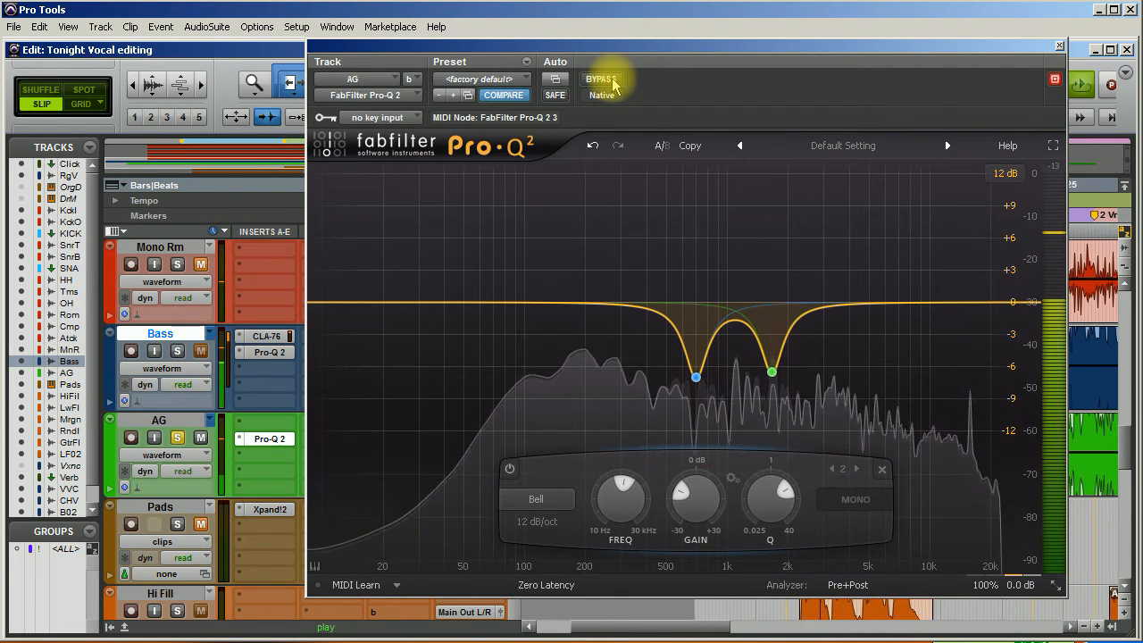
pyautogui.click(613, 82)
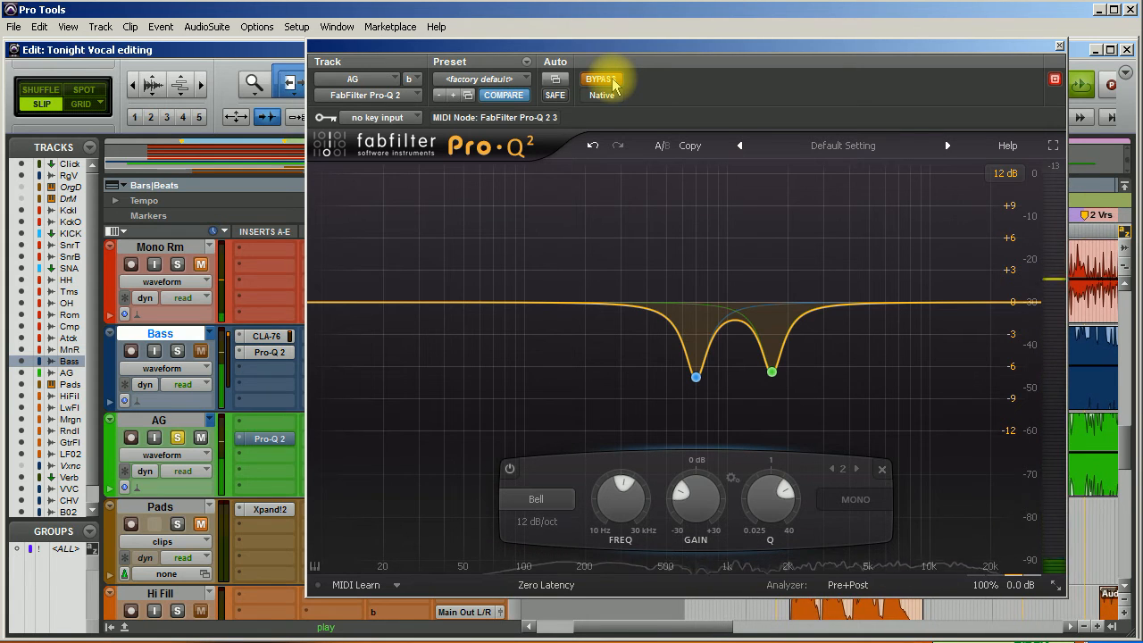
pyautogui.click(612, 82)
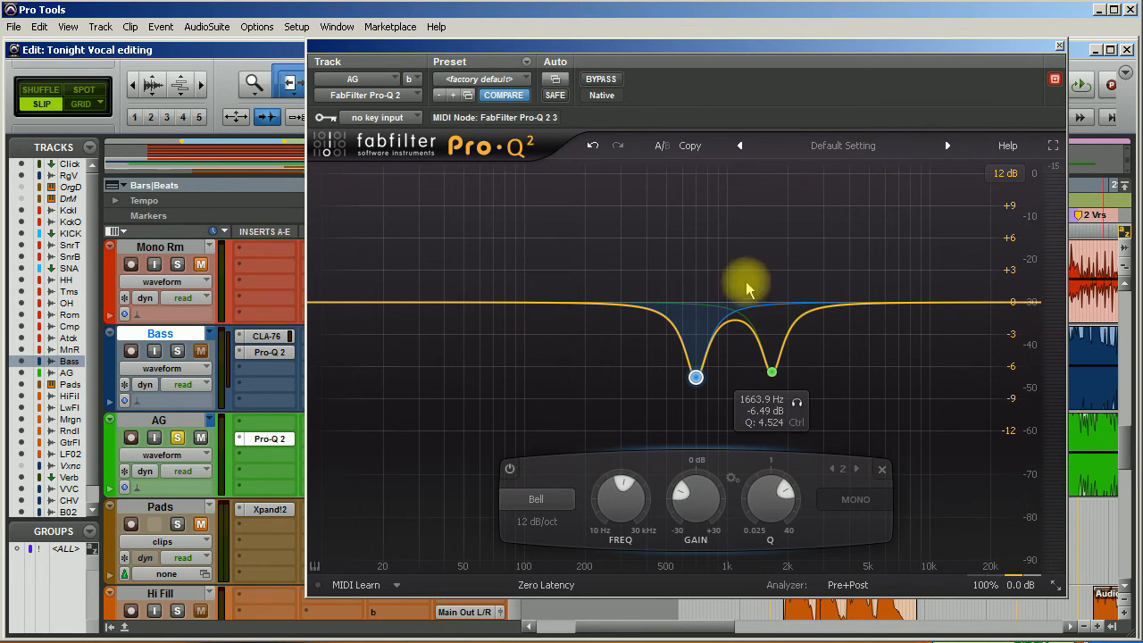
# Step: Add a 12 dB/oct low cut to the AG equalizer, raise it to about 110 Hz during playback and compare against bypass
pyautogui.doubleClick(352, 303)
pyautogui.moveTo(351, 303); pyautogui.dragTo(457, 303)
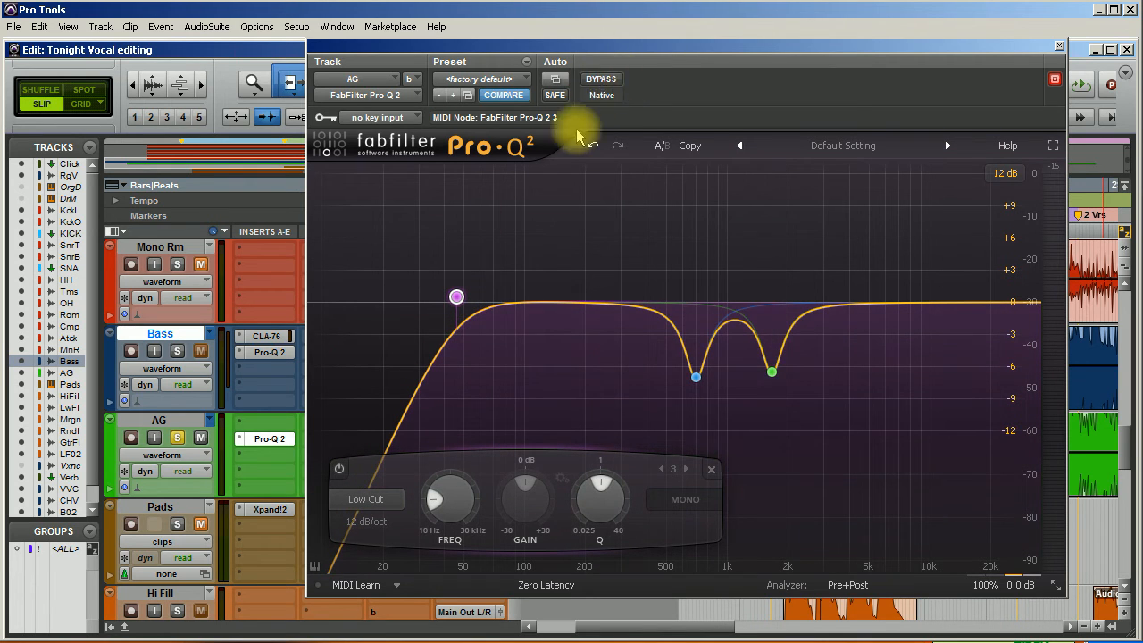
pyautogui.press('space')
pyautogui.moveTo(456, 296); pyautogui.dragTo(515, 299)
pyautogui.click(536, 260)
pyautogui.moveTo(536, 260); pyautogui.dragTo(561, 264)
pyautogui.click(607, 82)
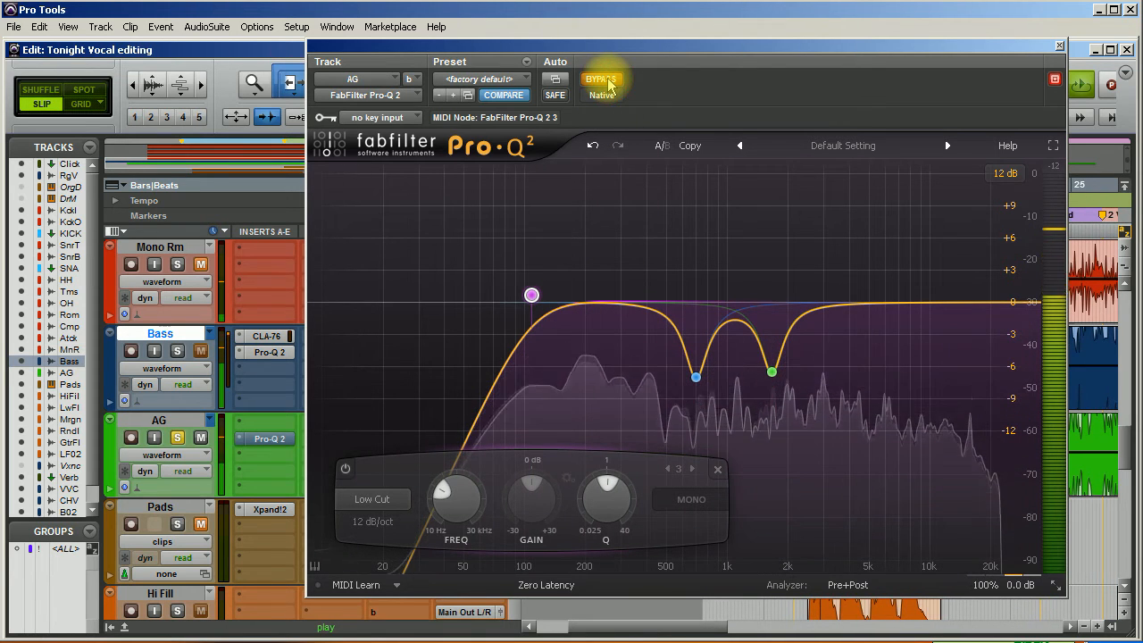
pyautogui.click(604, 81)
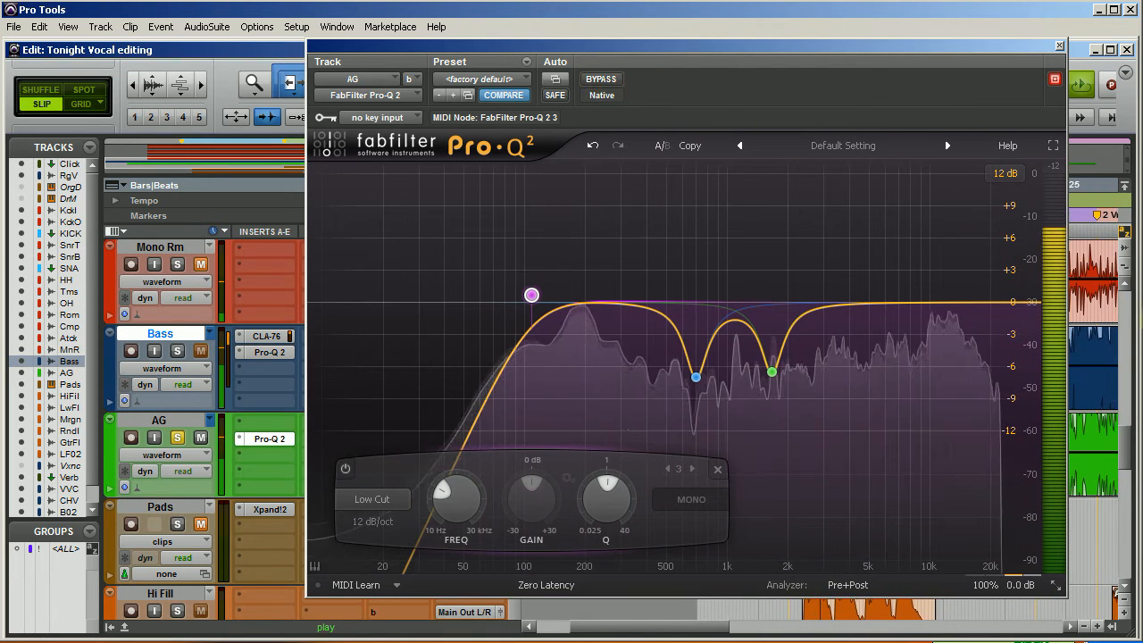
# Step: Add a high bell band to the AG equalizer at about 5510 Hz, boosted about 2.08 dB with a Q of 1
pyautogui.click(894, 303)
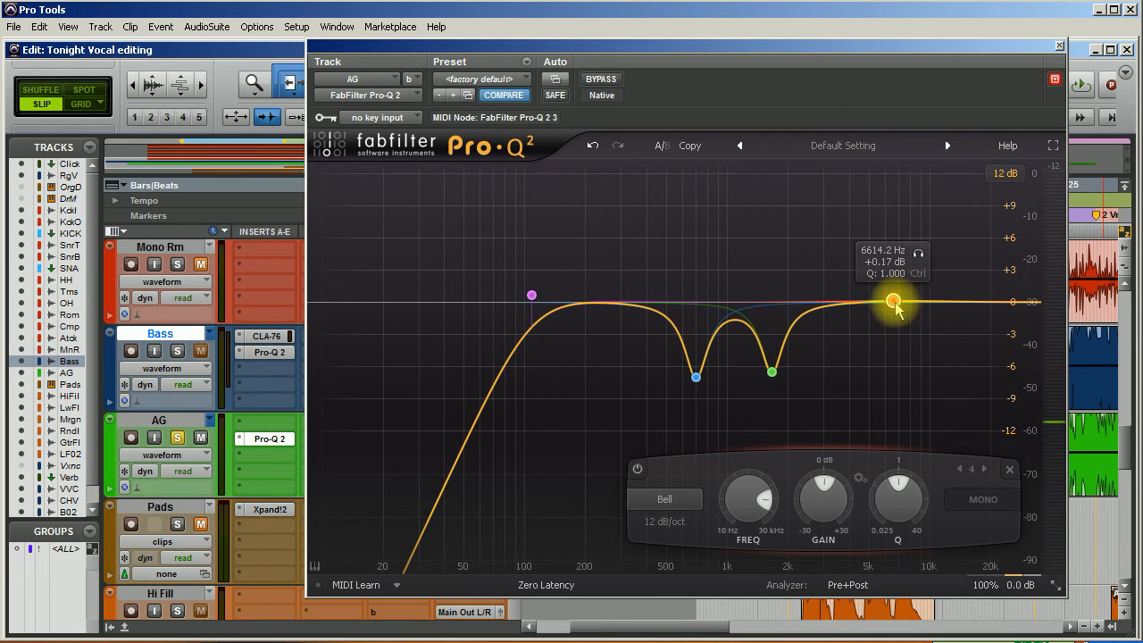
pyautogui.moveTo(893, 302)
pyautogui.mouseDown()
pyautogui.moveTo(898, 283)
pyautogui.moveTo(860, 273)
pyautogui.moveTo(844, 285)
pyautogui.moveTo(846, 273)
pyautogui.moveTo(895, 271)
pyautogui.moveTo(891, 299)
pyautogui.mouseUp()
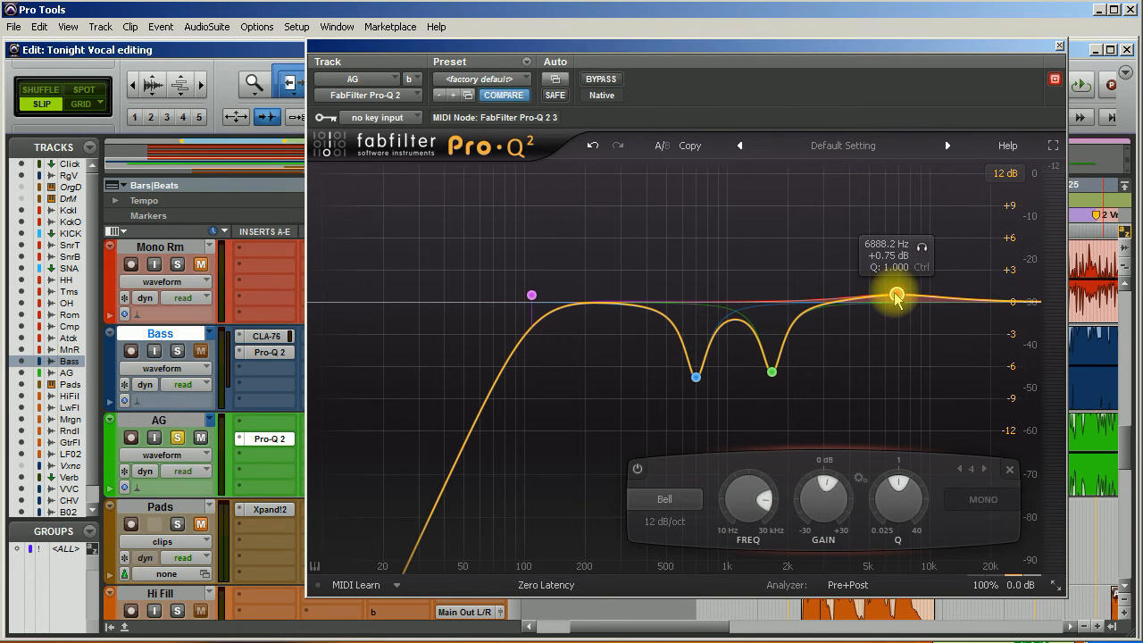
pyautogui.moveTo(897, 298); pyautogui.dragTo(878, 281)
pyautogui.press('space')
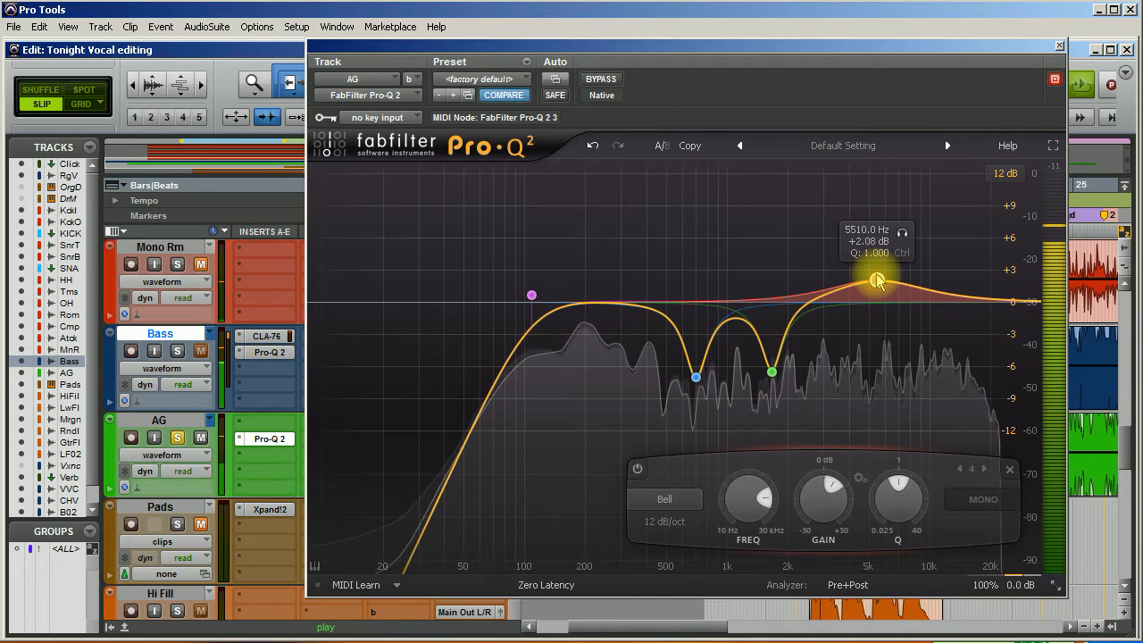
# Step: Compare the AG equalization including the 5510 Hz boost against bypass during playback
pyautogui.click(602, 80)
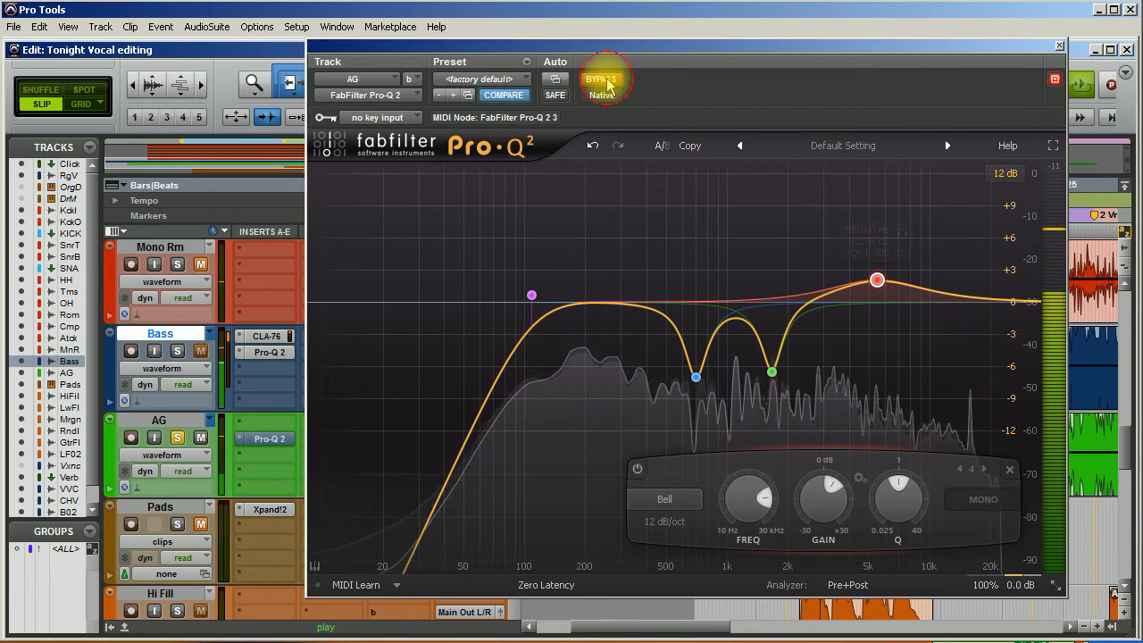
pyautogui.click(604, 80)
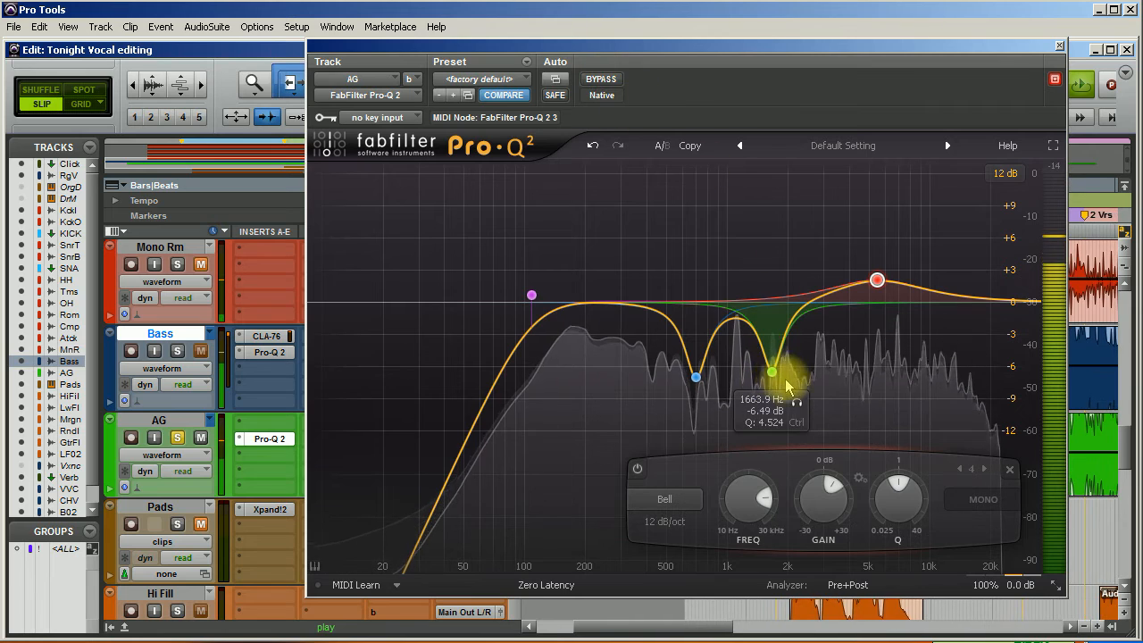
pyautogui.click(800, 403)
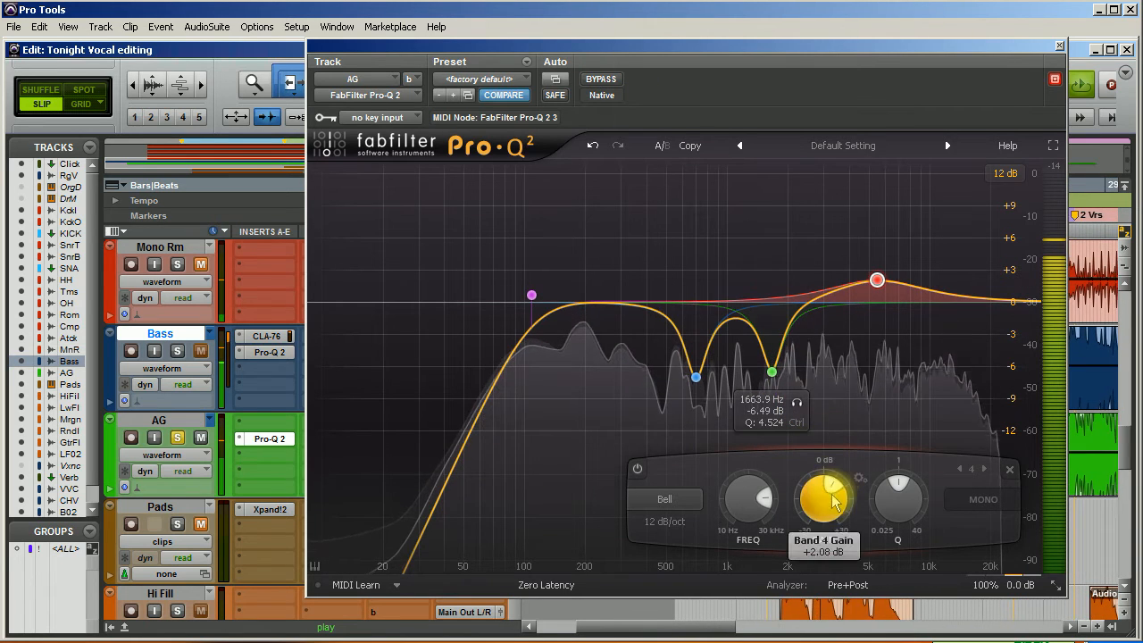
# Step: Deepen the AG equalizer's cuts to about -8.97 dB at 702 Hz and about -7.98 dB at 1664 Hz
pyautogui.scroll(1, 884, 507)
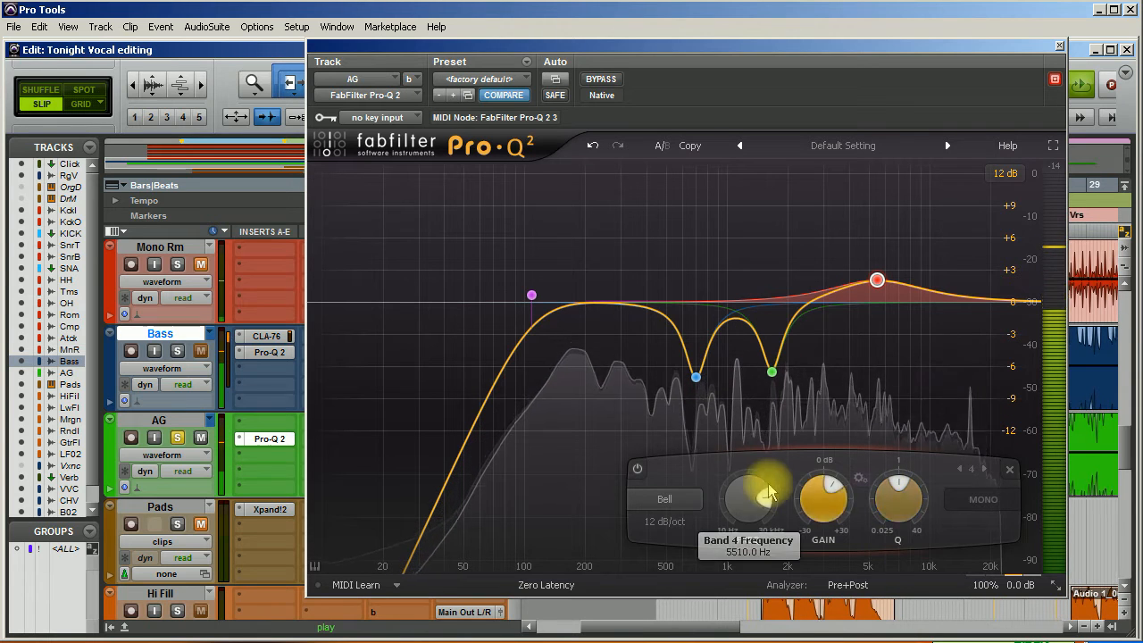
pyautogui.moveTo(692, 359)
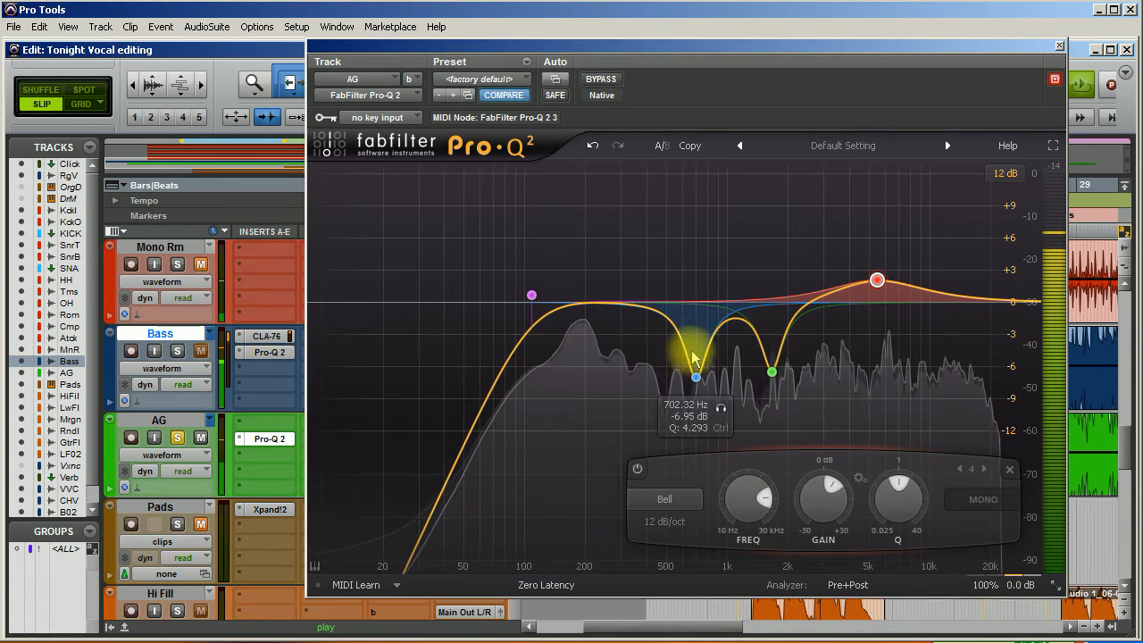
pyautogui.click(720, 409)
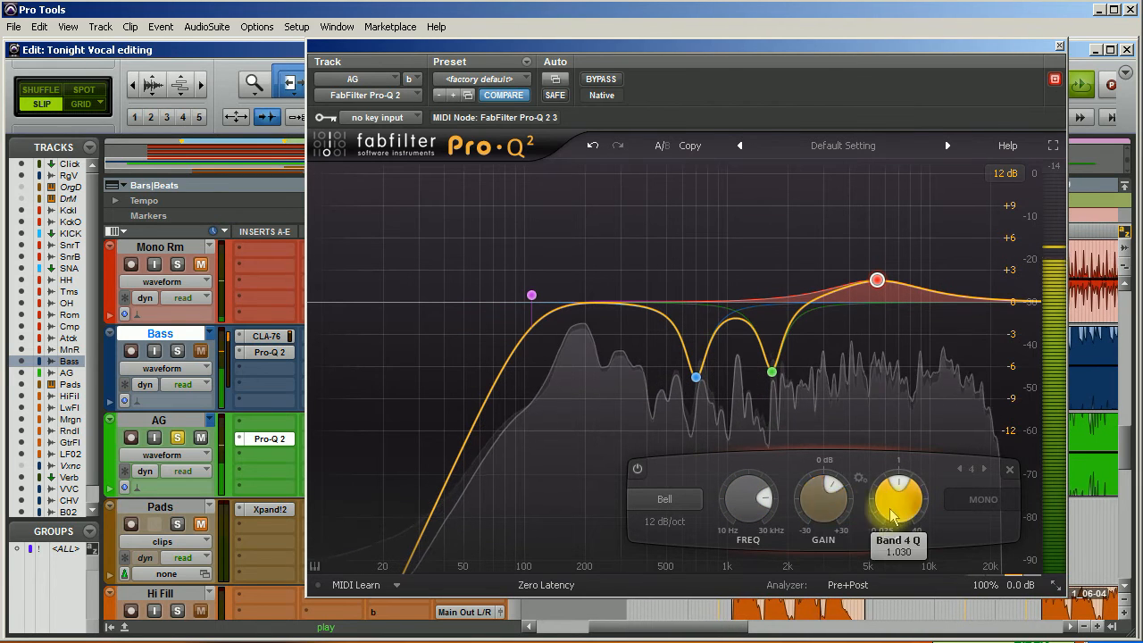
pyautogui.click(695, 376)
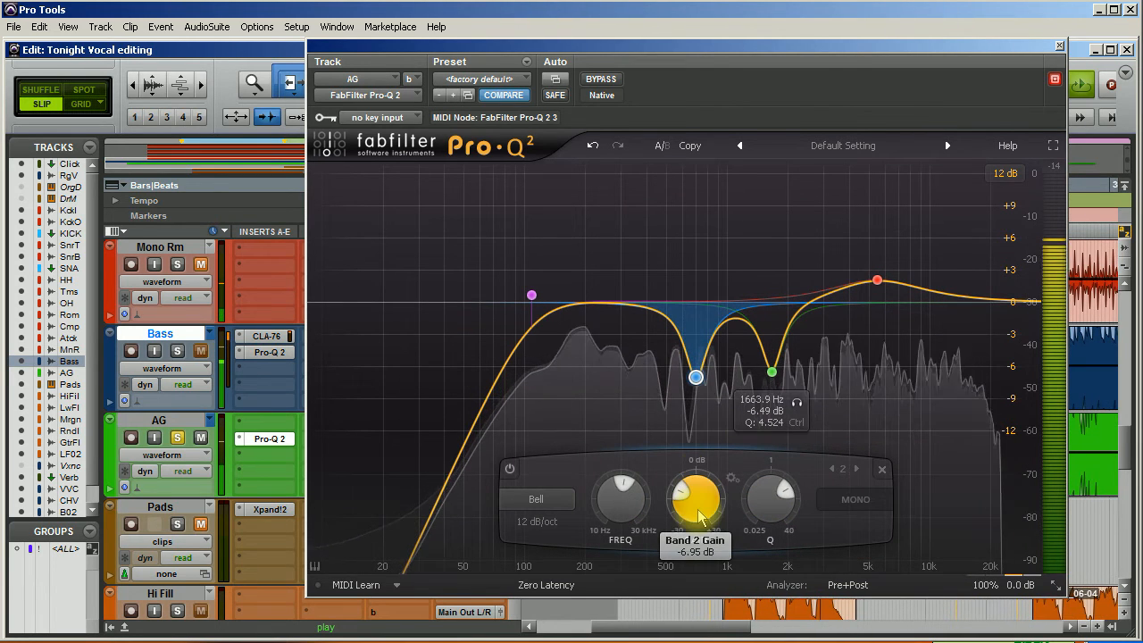
pyautogui.scroll(-4, 695, 498)
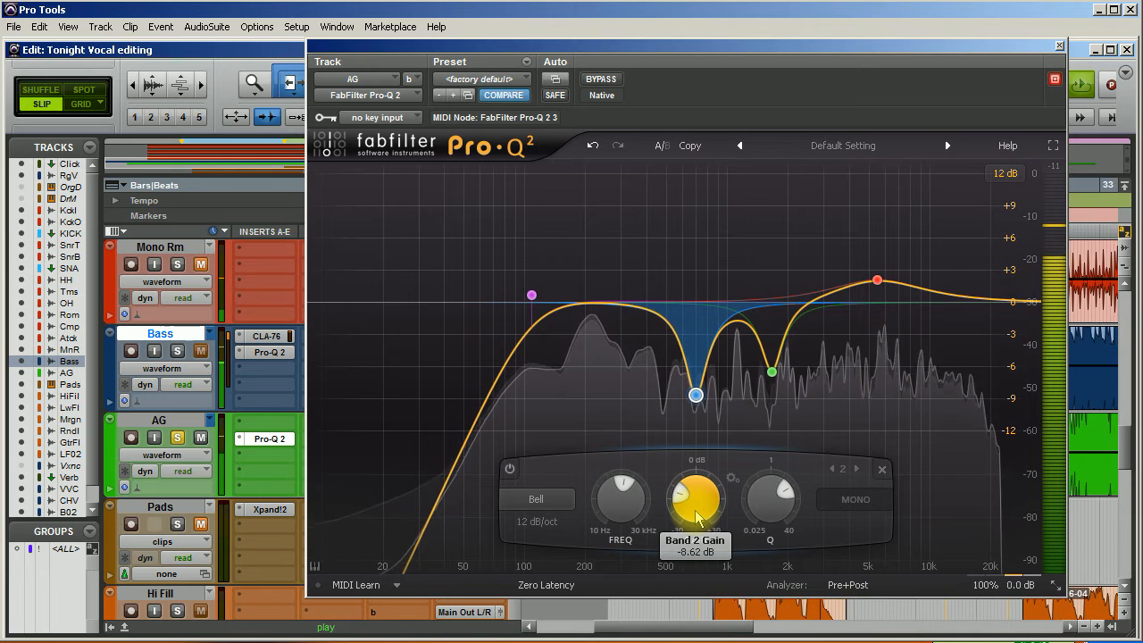
pyautogui.click(771, 373)
pyautogui.scroll(-3, 776, 487)
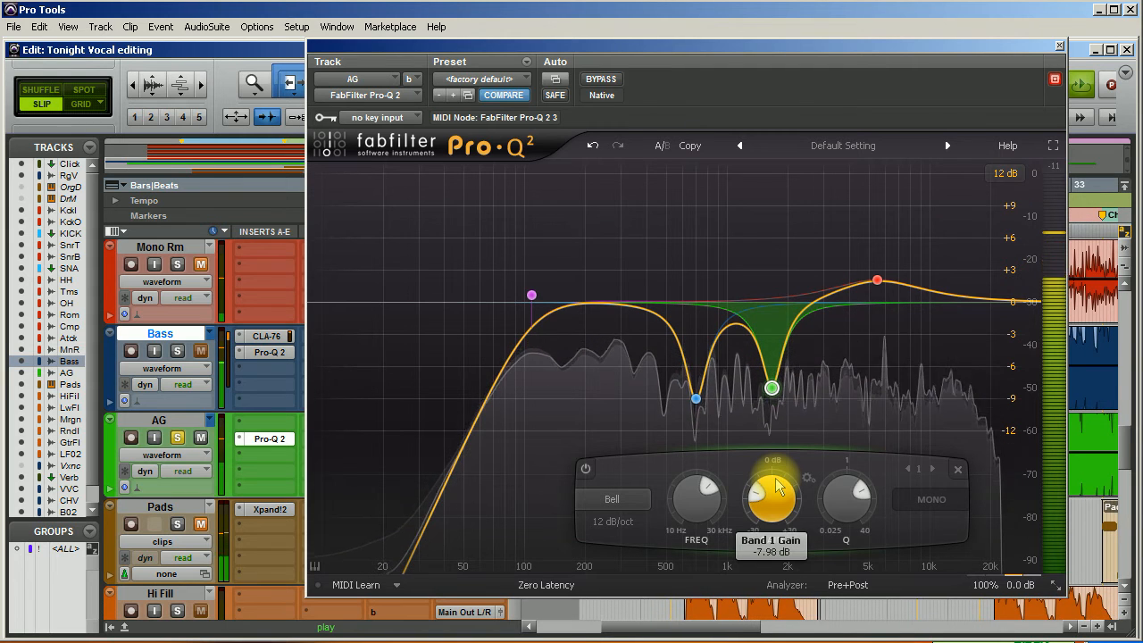
# Step: Compare the AG track with its deepened cuts against bypass during playback, leaving the equalizer active
pyautogui.click(603, 81)
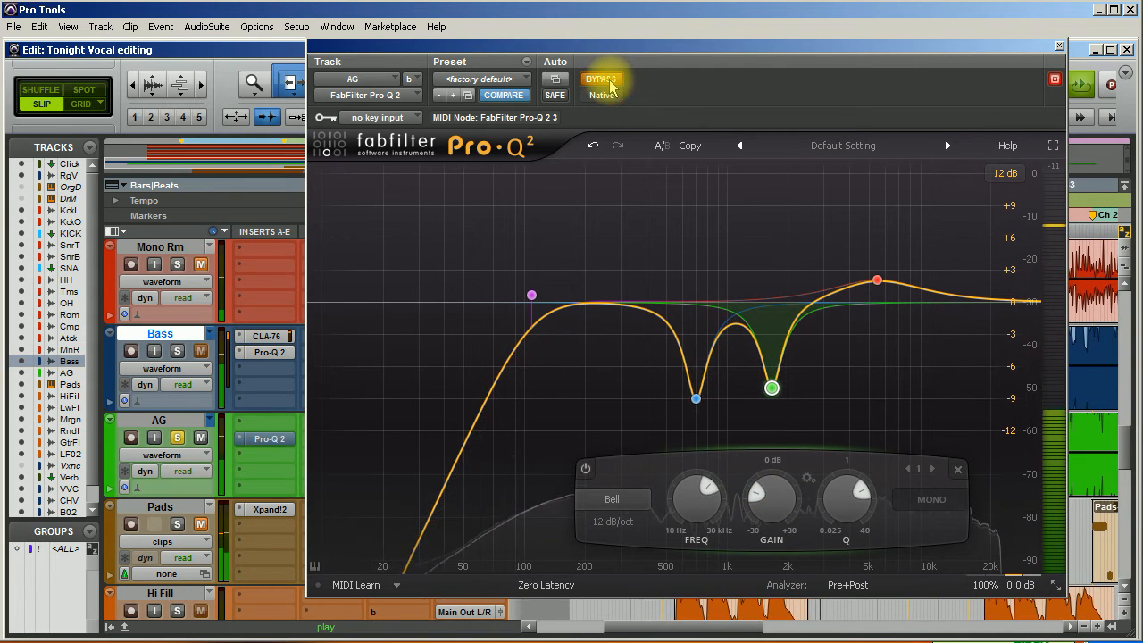
pyautogui.click(600, 79)
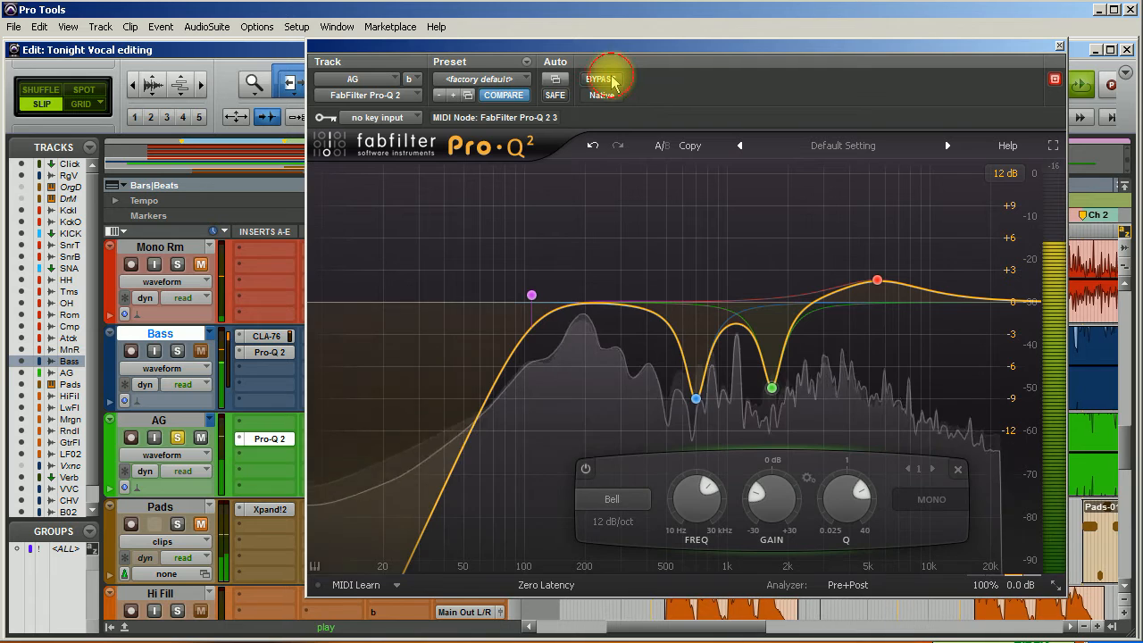
pyautogui.click(613, 81)
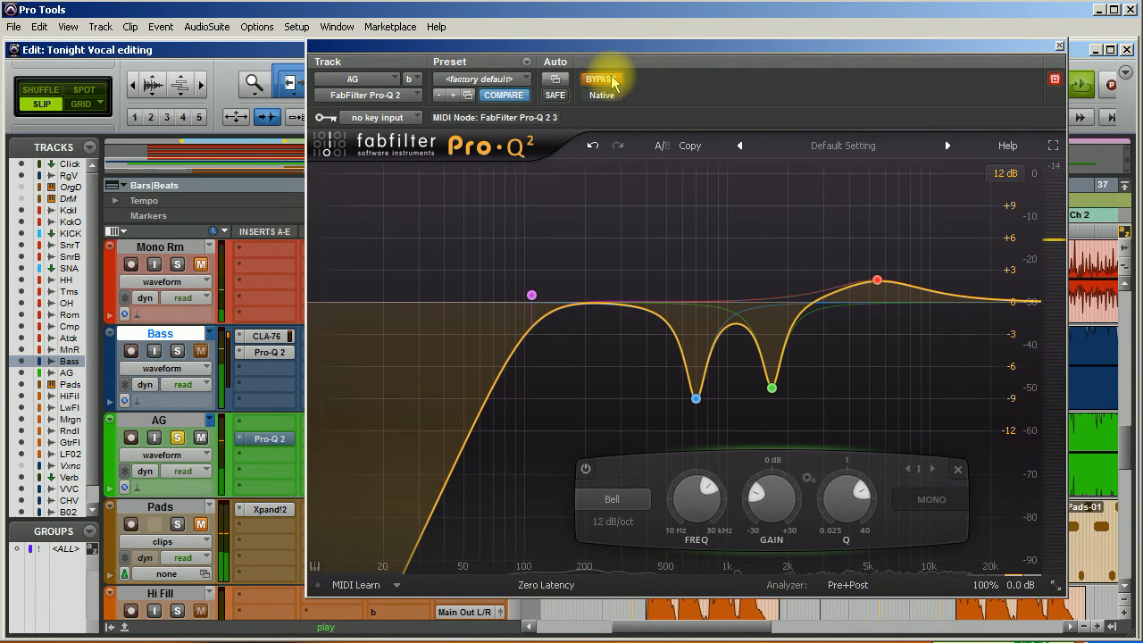
pyautogui.click(613, 81)
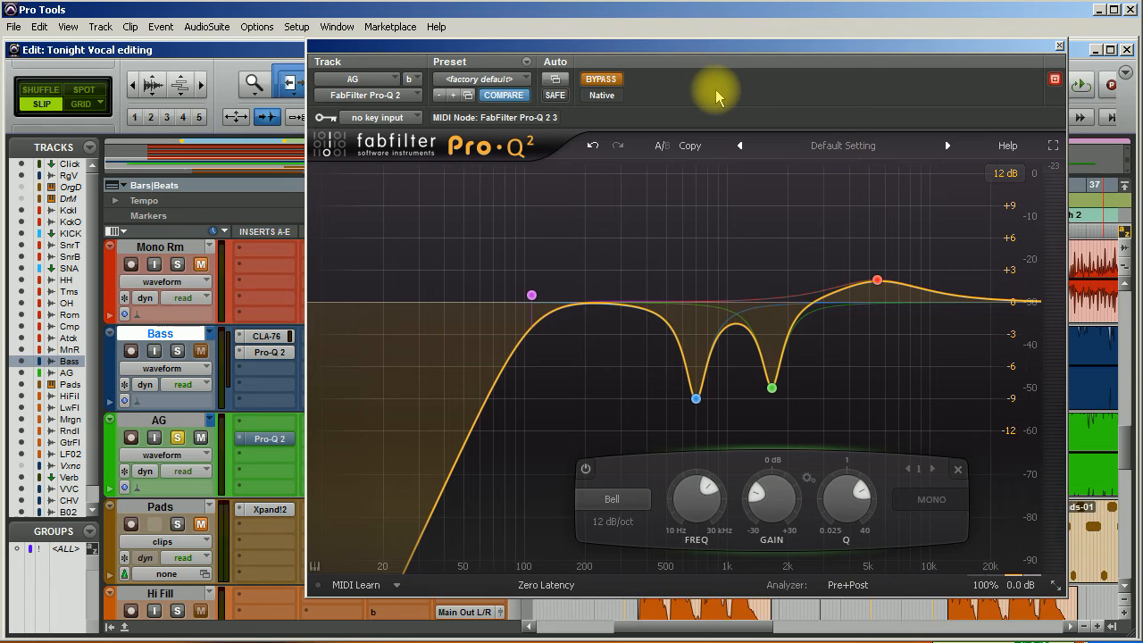
pyautogui.press('space')
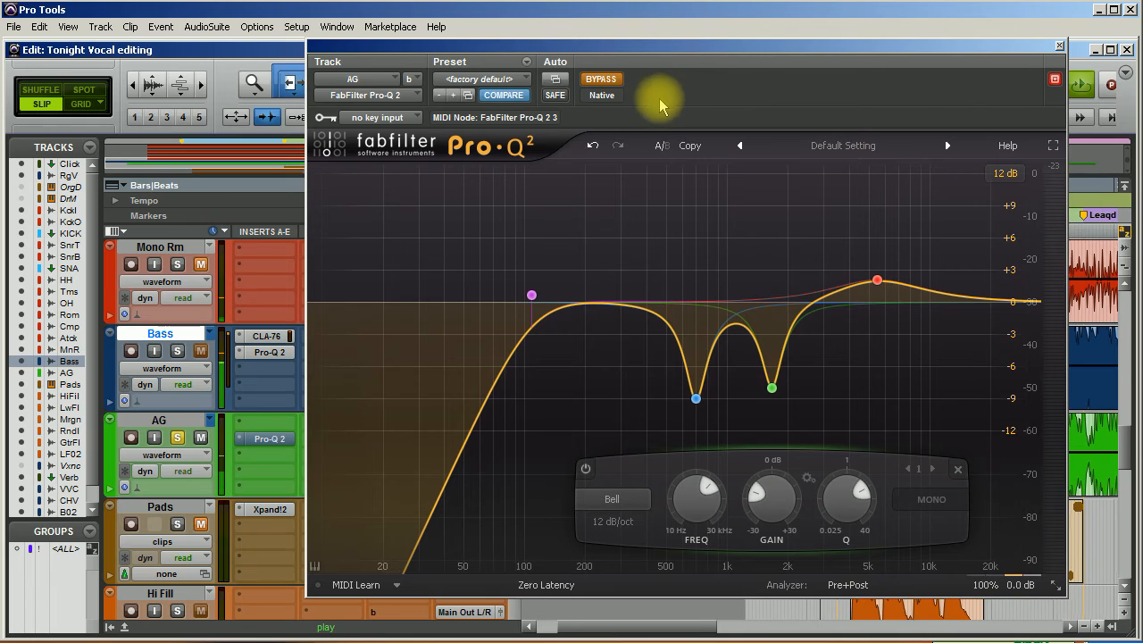
pyautogui.click(603, 80)
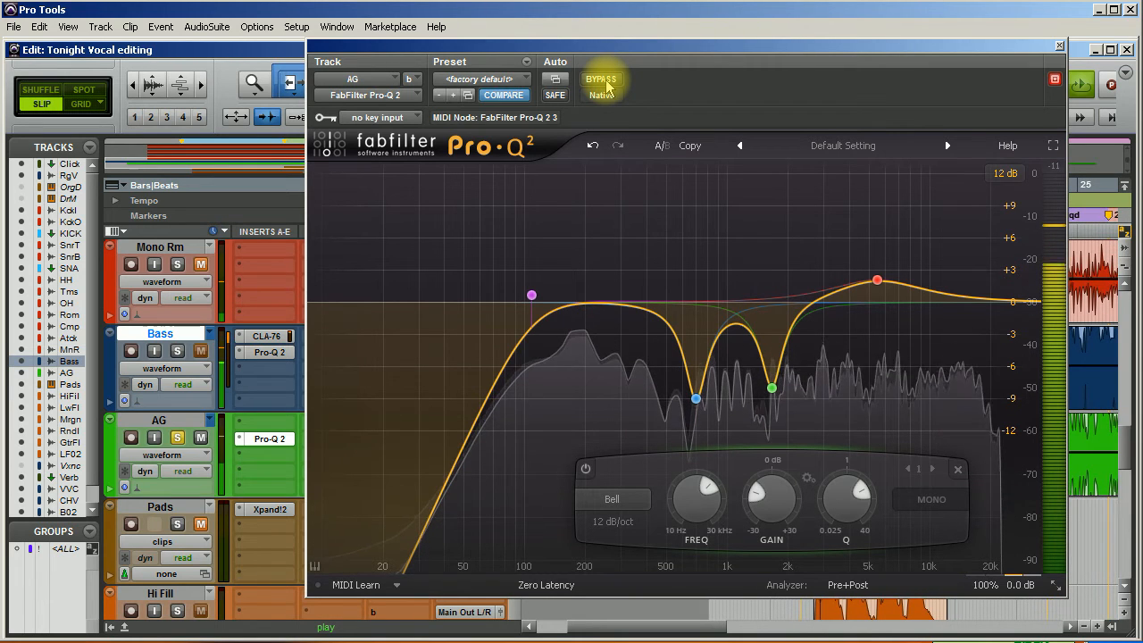
pyautogui.click(603, 81)
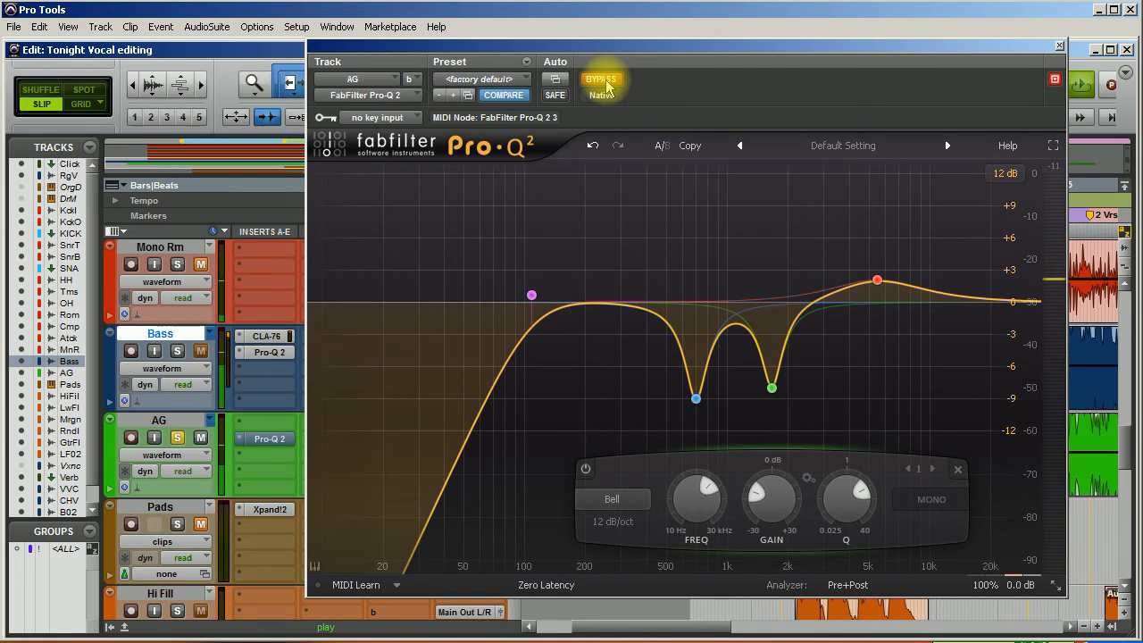
pyautogui.click(604, 80)
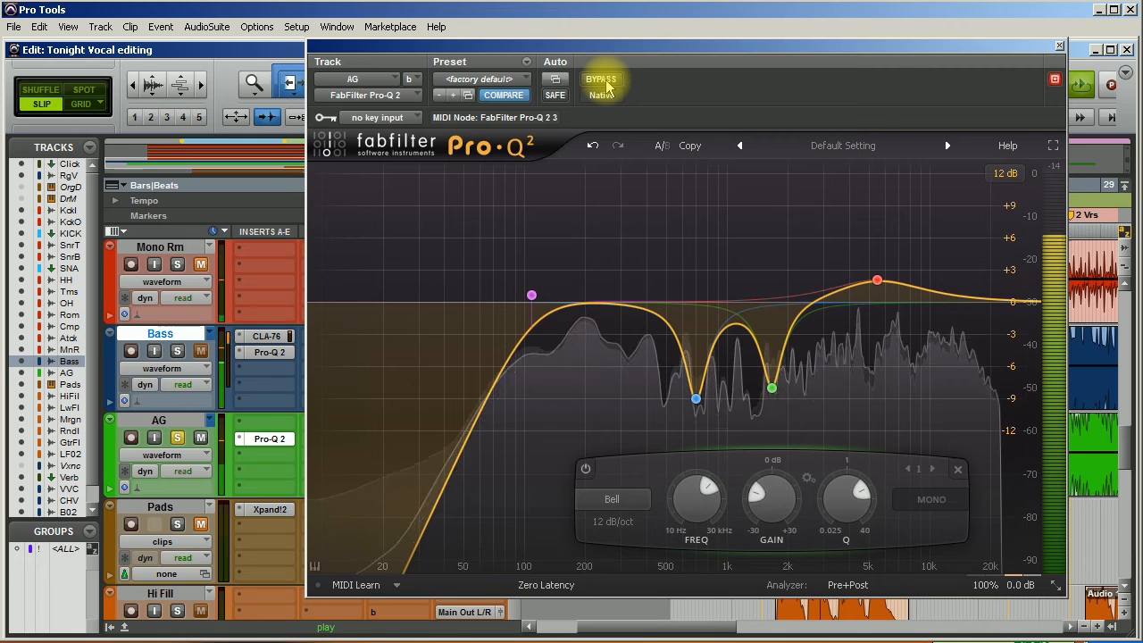
pyautogui.click(604, 81)
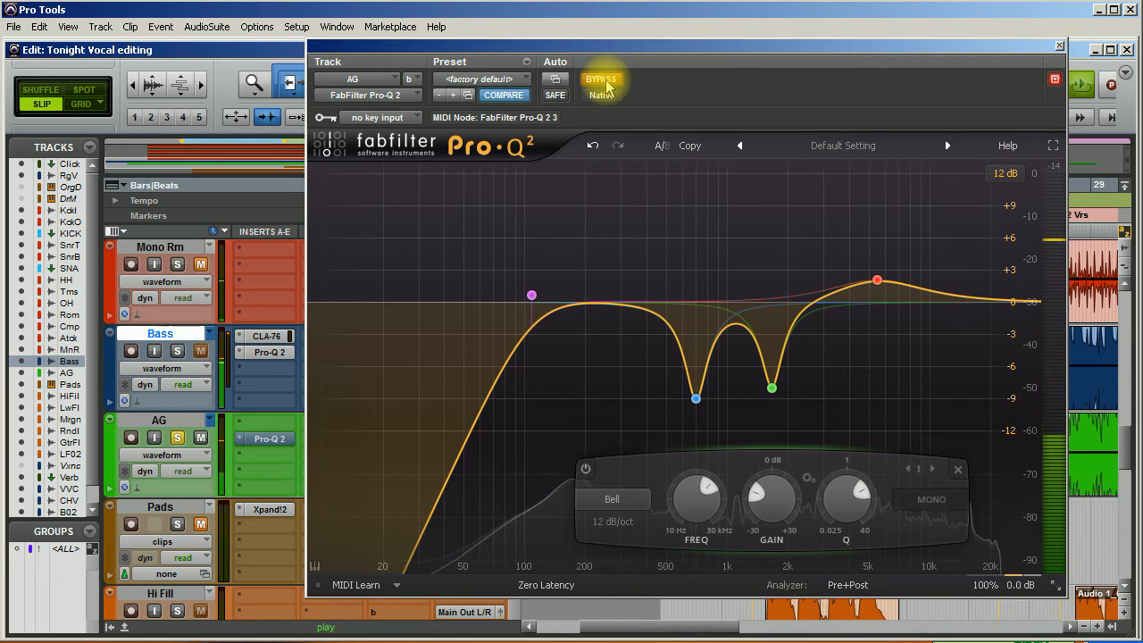
pyautogui.click(604, 80)
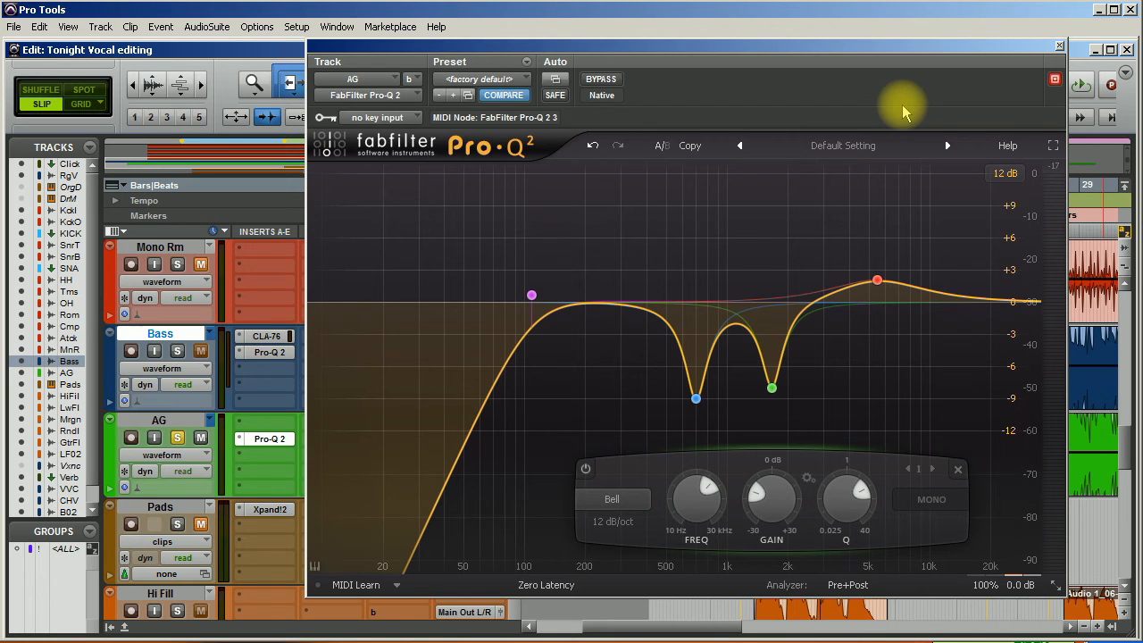
# Step: Add a narrow bell band to the AG equalizer at about 188 Hz, boosted about 10.17 dB with a Q of 8.917
pyautogui.click(584, 301)
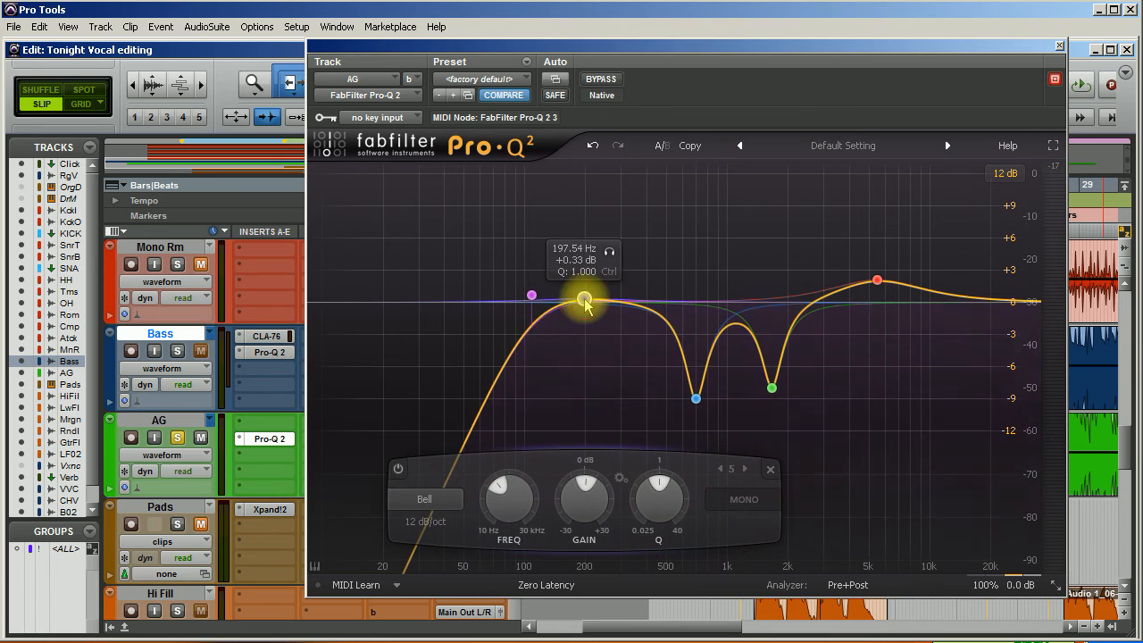
pyautogui.scroll(10, 661, 486)
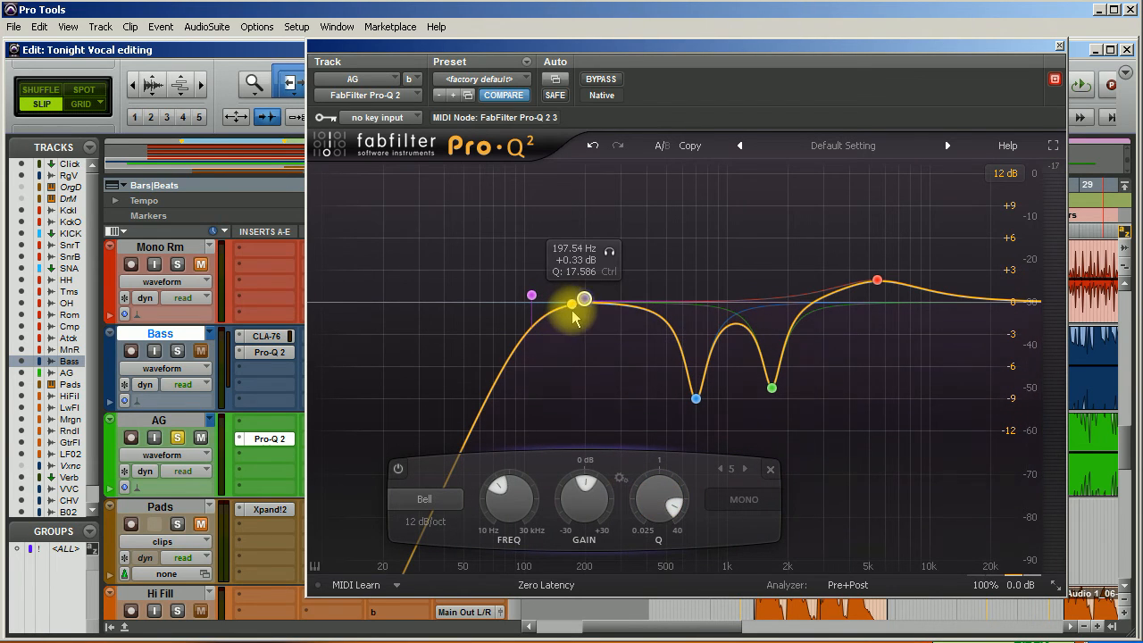
pyautogui.moveTo(584, 301); pyautogui.dragTo(592, 199)
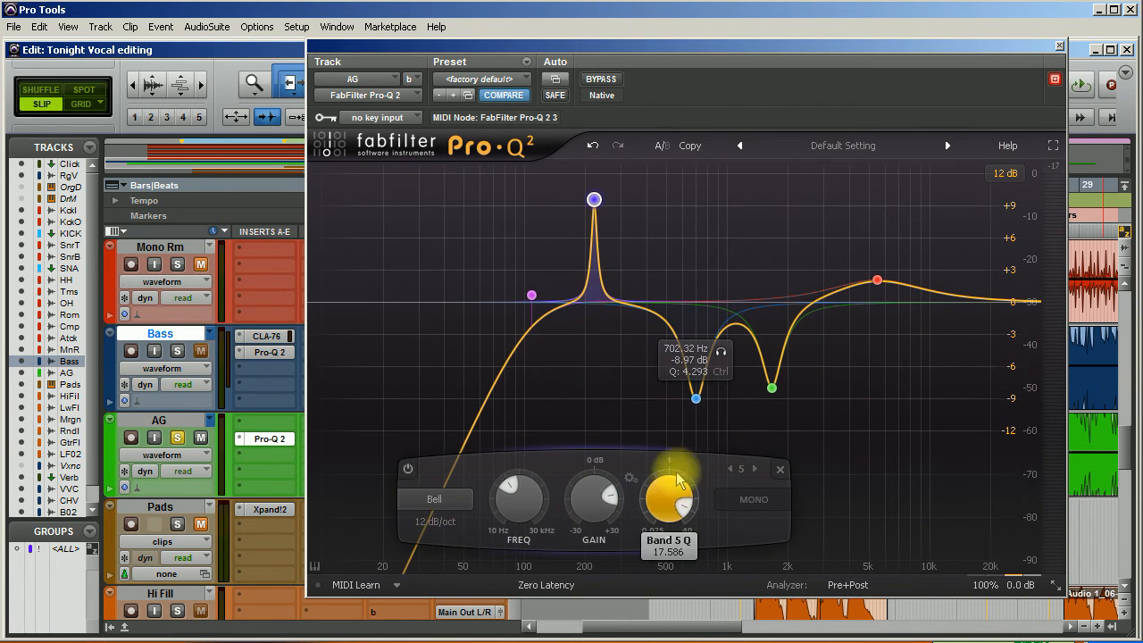
pyautogui.moveTo(673, 487)
pyautogui.mouseDown()
pyautogui.moveTo(674, 503)
pyautogui.moveTo(671, 485)
pyautogui.mouseUp()
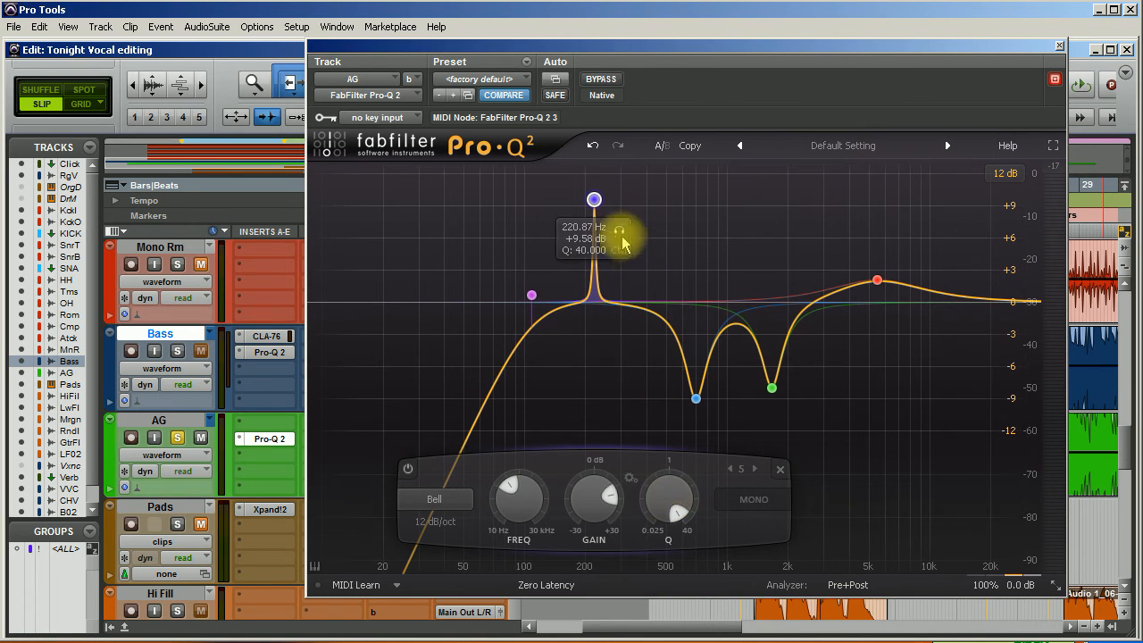
pyautogui.moveTo(595, 197)
pyautogui.mouseDown()
pyautogui.moveTo(618, 190)
pyautogui.moveTo(581, 195)
pyautogui.mouseUp()
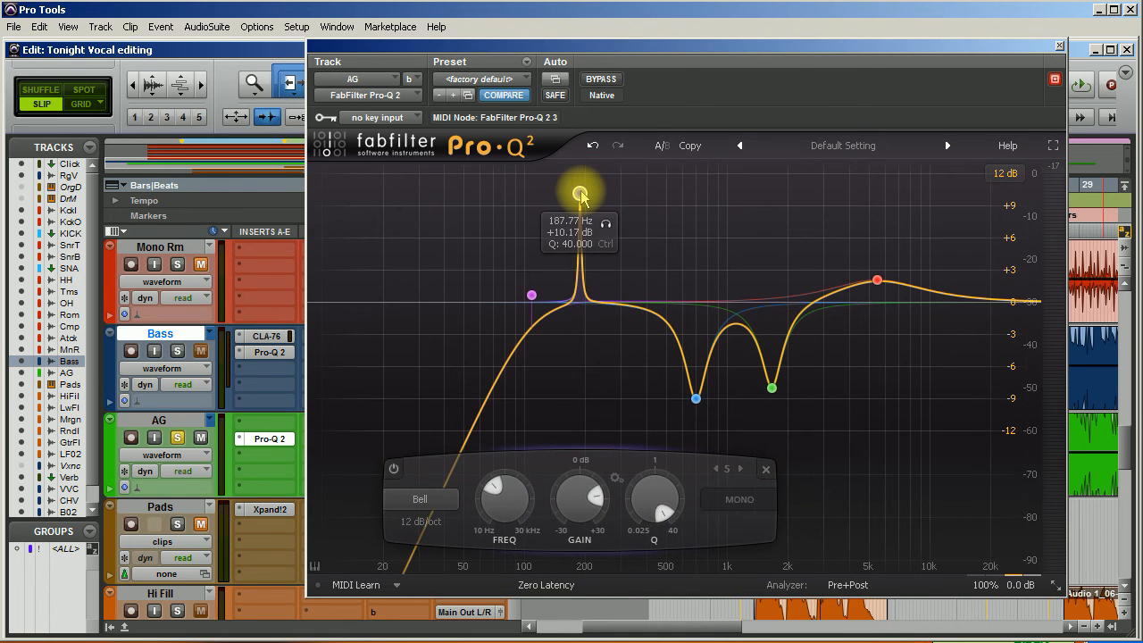
pyautogui.scroll(-3, 658, 506)
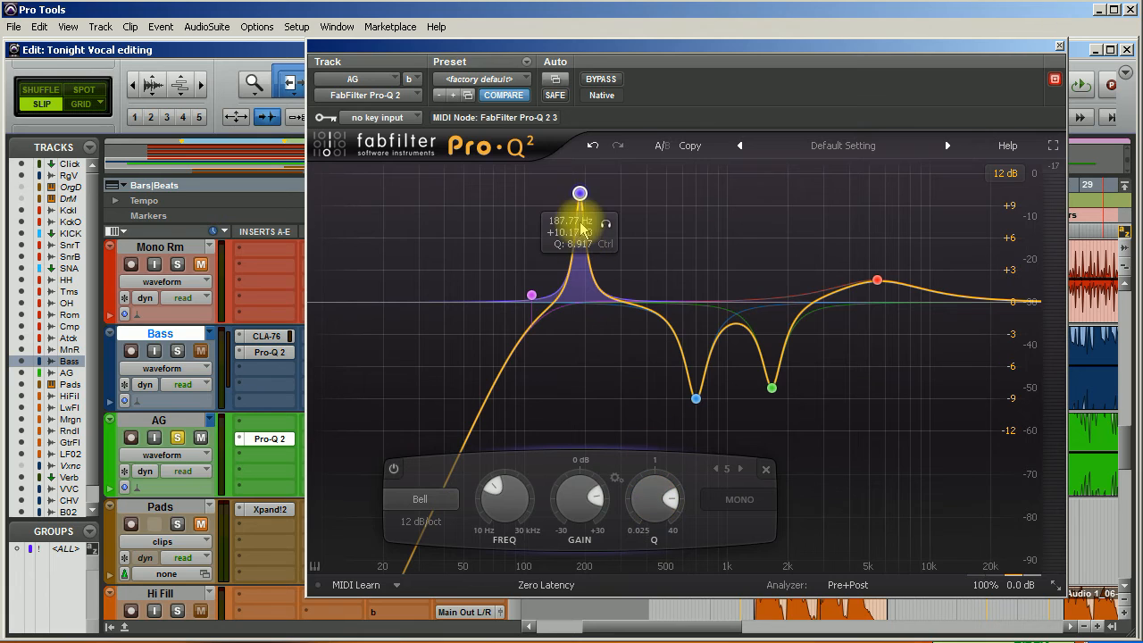
# Step: Sweep the narrow AG band between about 196 and 394 Hz as boost and cut, and flatten it to about 0.17 dB at 338 Hz
pyautogui.moveTo(579, 193); pyautogui.dragTo(618, 194)
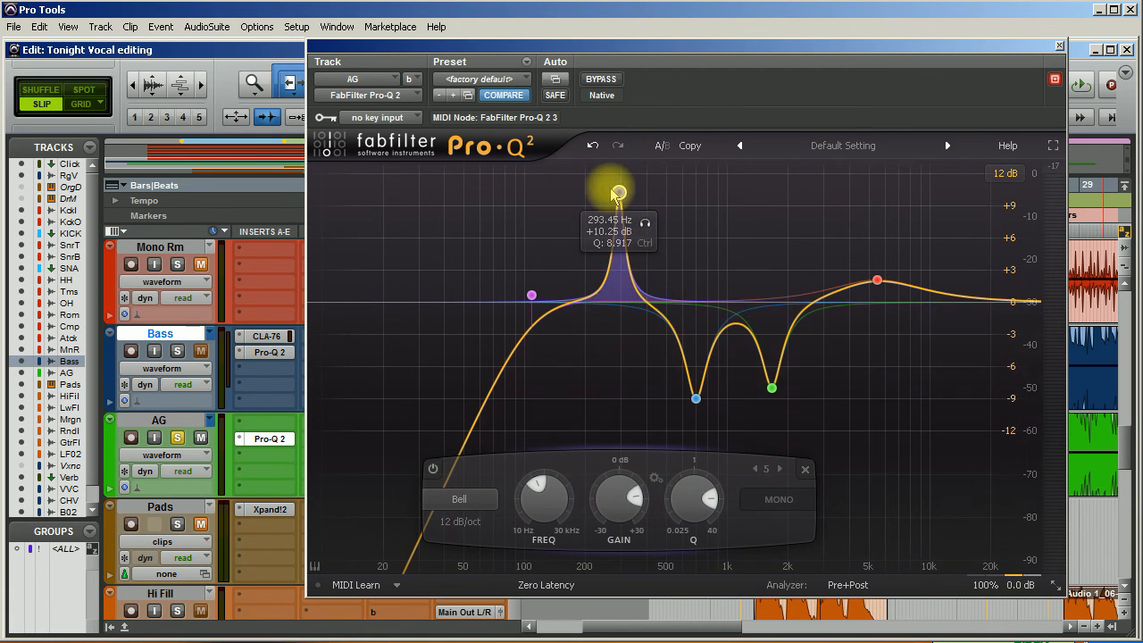
pyautogui.moveTo(621, 198); pyautogui.dragTo(584, 173)
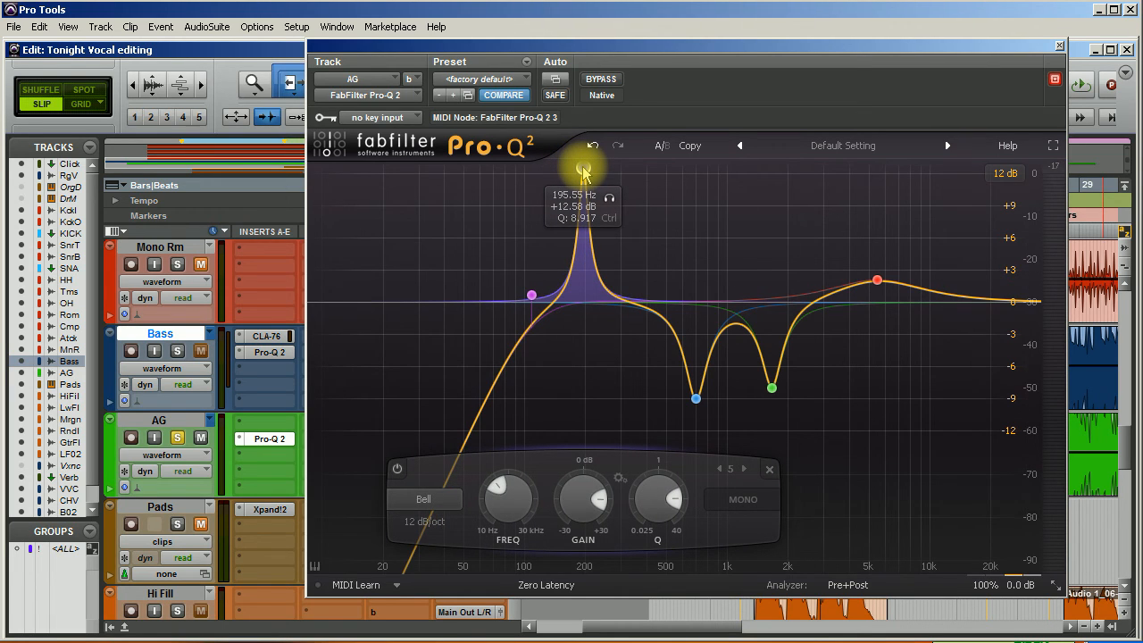
pyautogui.moveTo(584, 172); pyautogui.dragTo(647, 371)
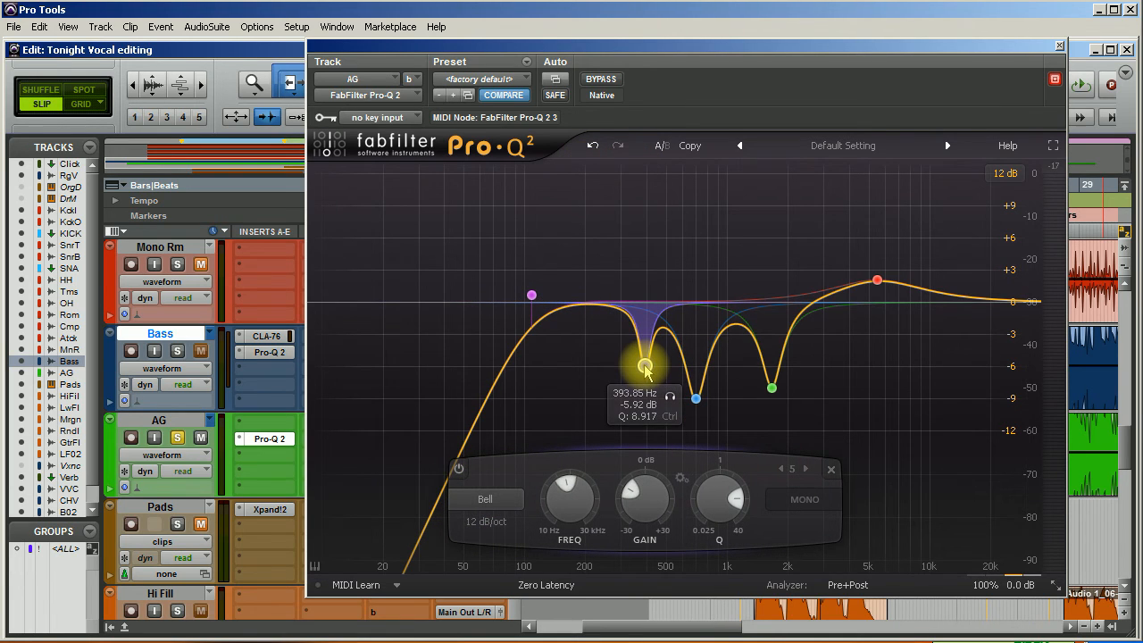
pyautogui.click(613, 80)
pyautogui.click(615, 80)
pyautogui.moveTo(645, 365); pyautogui.dragTo(636, 303)
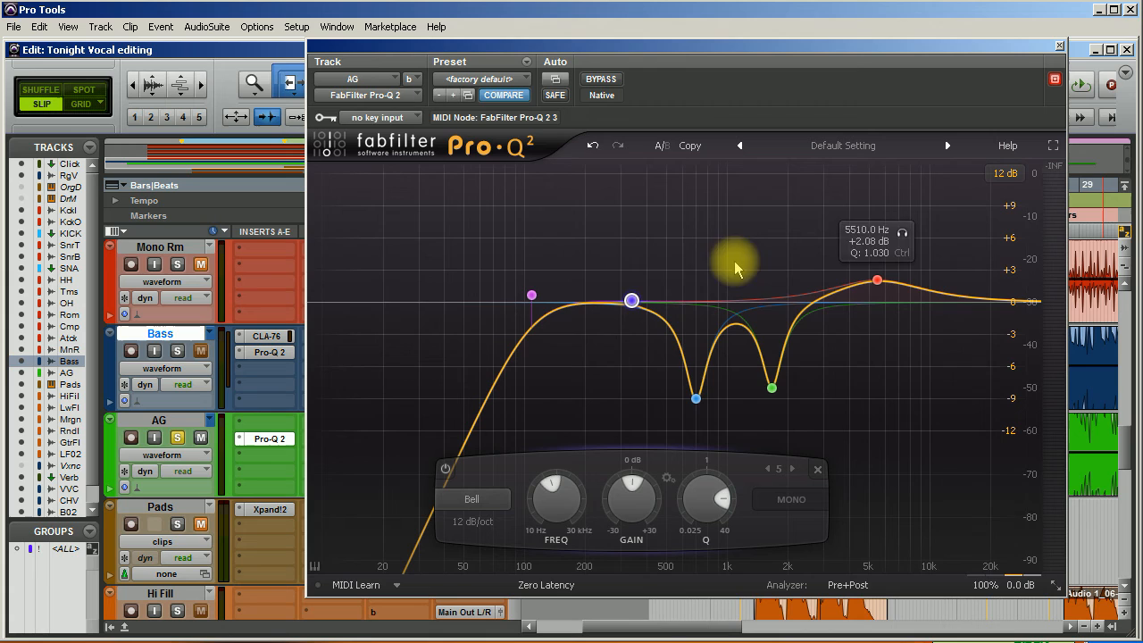
# Step: Close the AG equalizer and examine the SNARE track's Pro-Q 2 curve around its midrange cuts, closing it when finished
pyautogui.click(176, 437)
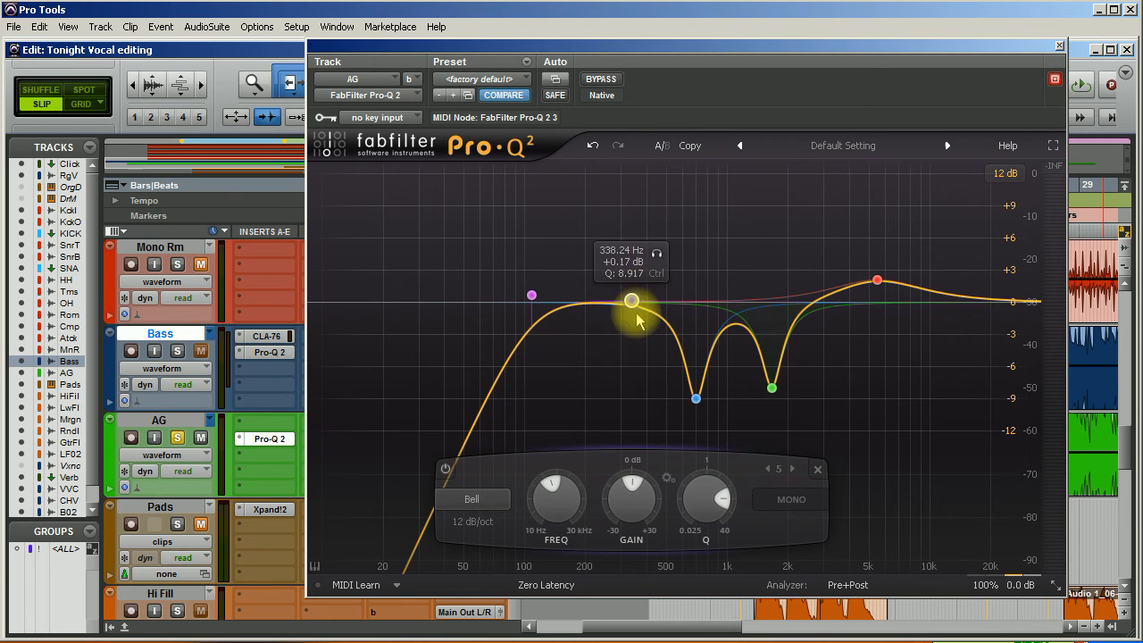
pyautogui.click(1059, 45)
pyautogui.scroll(5, 307, 484)
pyautogui.scroll(2, 307, 481)
pyautogui.scroll(-6, 279, 399)
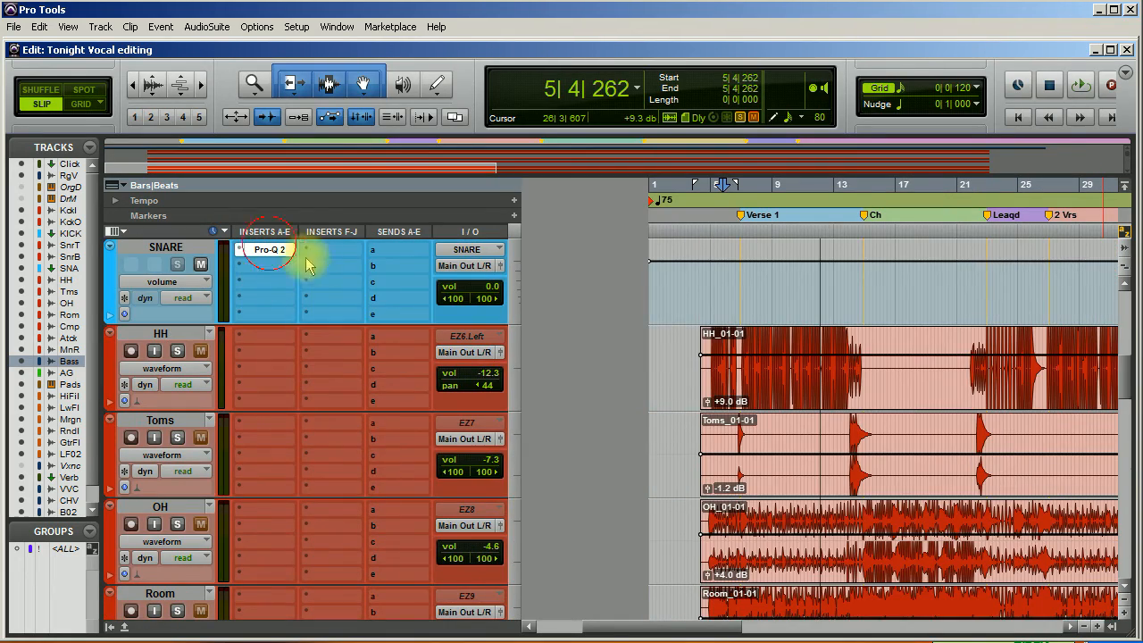
pyautogui.click(272, 249)
pyautogui.moveTo(717, 327); pyautogui.dragTo(708, 350)
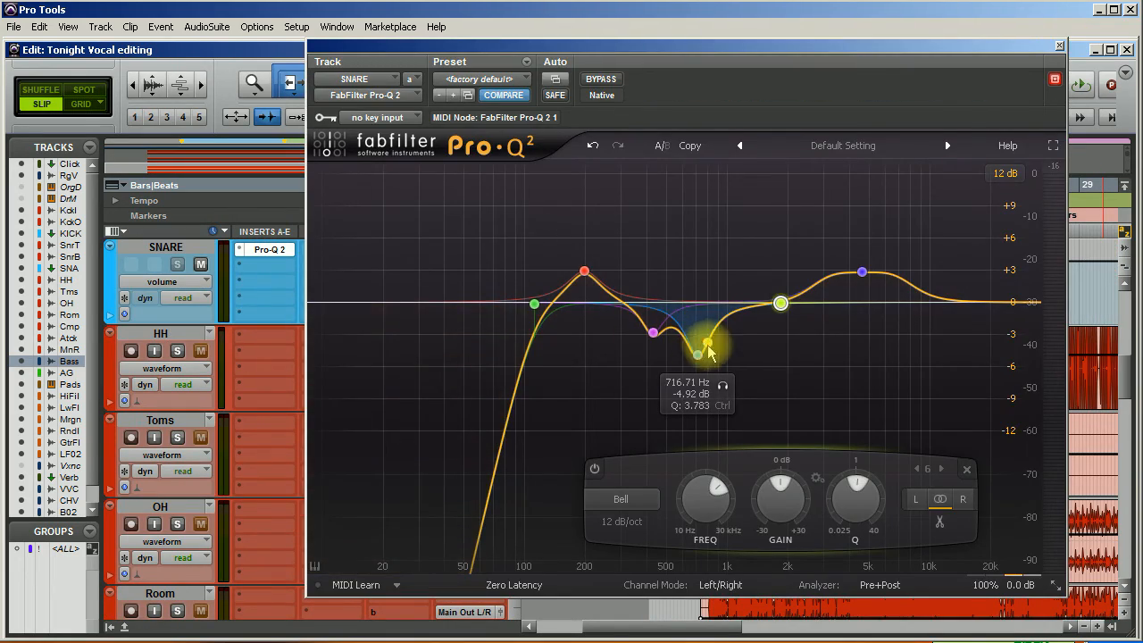
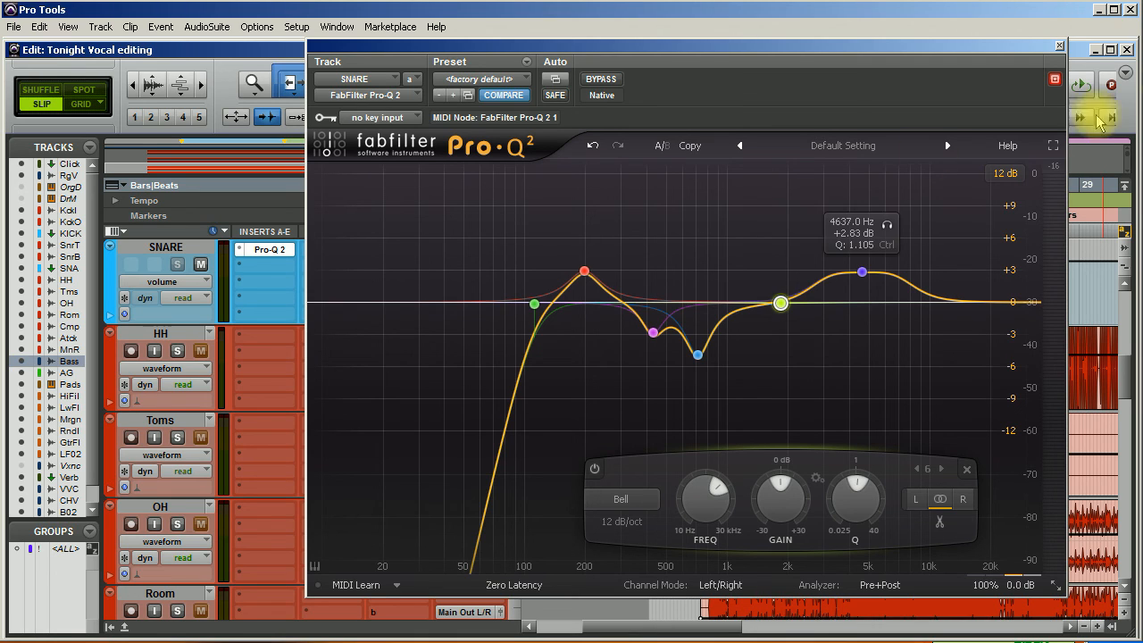
pyautogui.click(1059, 46)
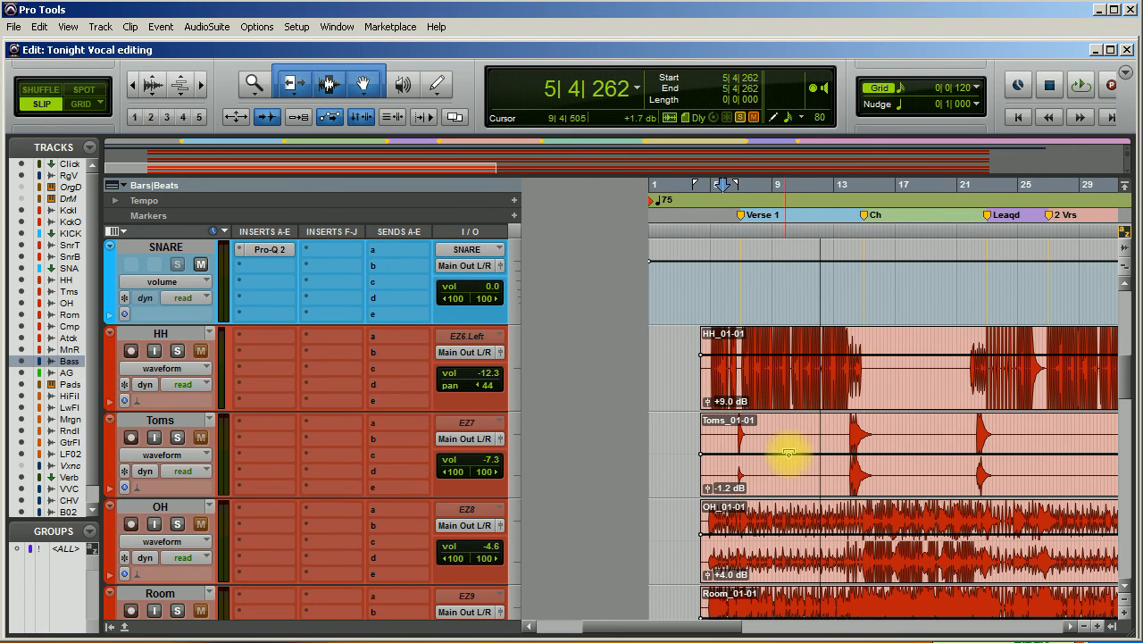